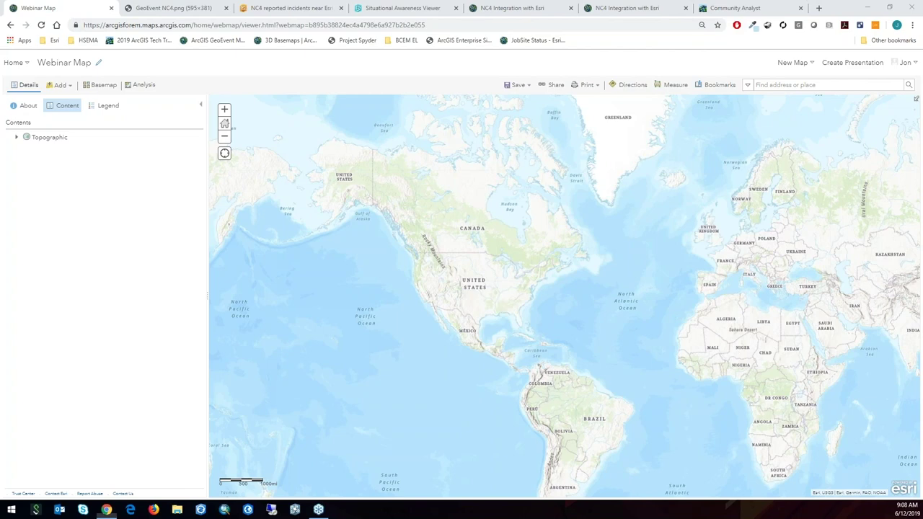
# Step: Search the organization's layers for "nc4 open" to find content to add to the map
pyautogui.moveTo(503, 309); pyautogui.dragTo(496, 304)
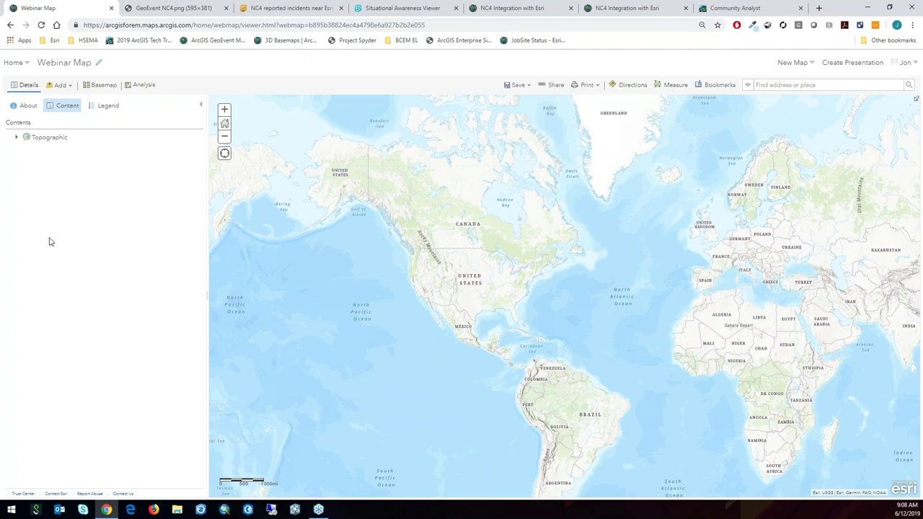
pyautogui.click(64, 86)
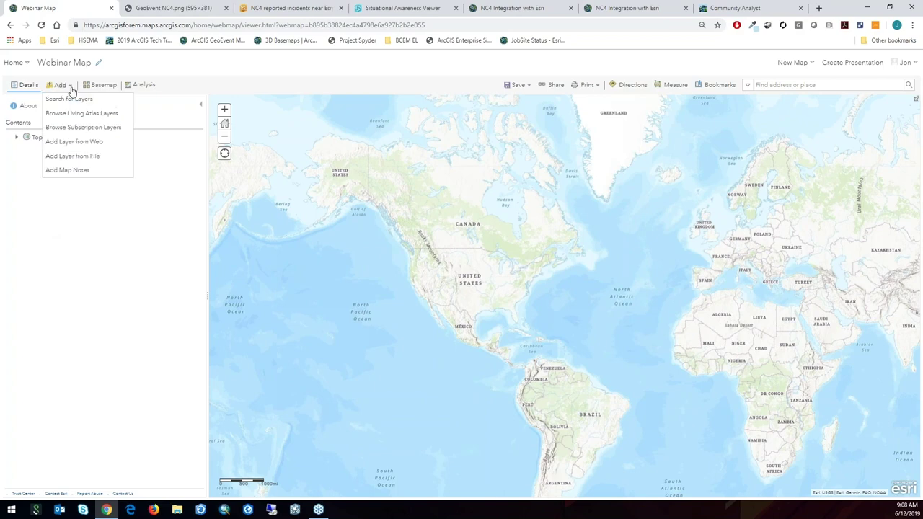
pyautogui.click(70, 101)
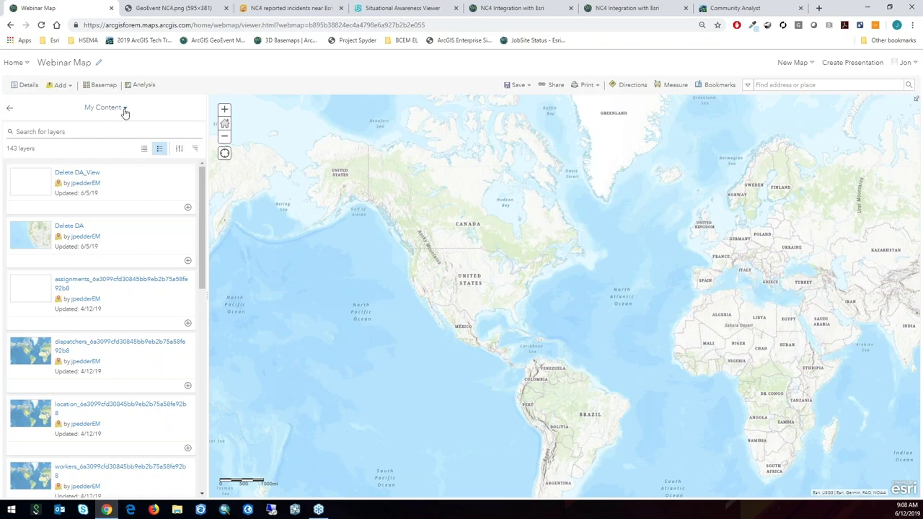
pyautogui.click(123, 110)
pyautogui.click(108, 180)
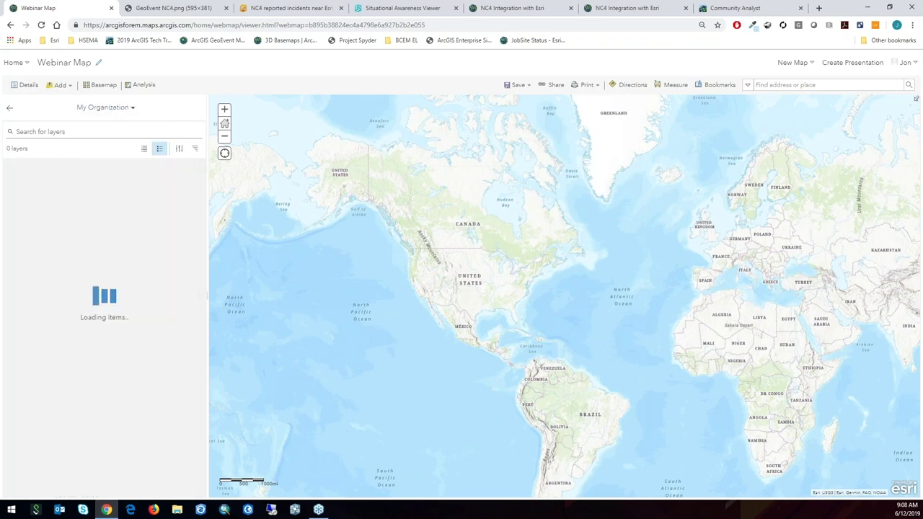
pyautogui.click(87, 132)
pyautogui.write('nc4 ope')
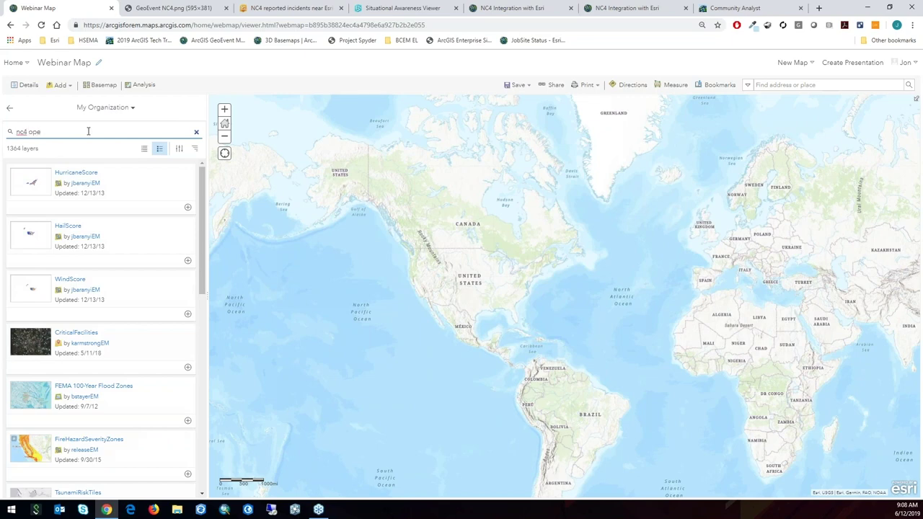
pyautogui.write('n')
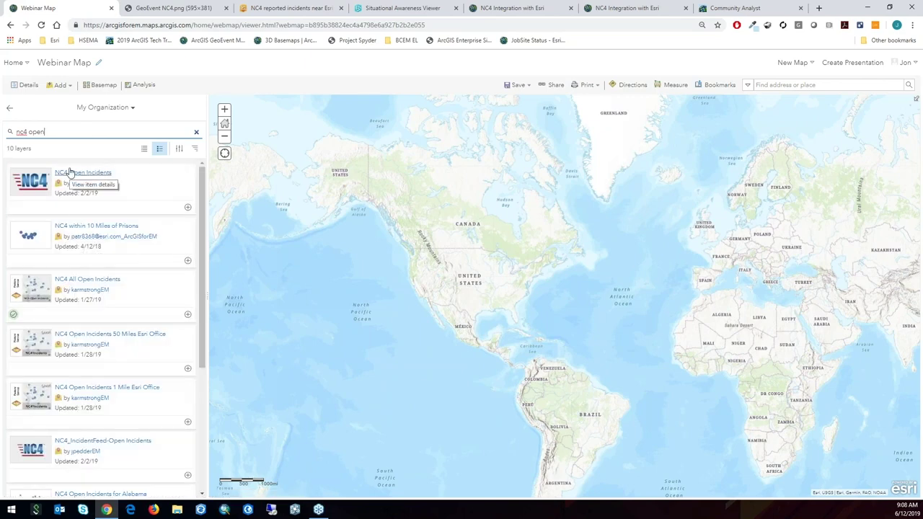
# Step: Add the NC4 Open Incidents layer to the map and return to the map's contents list
pyautogui.click(187, 209)
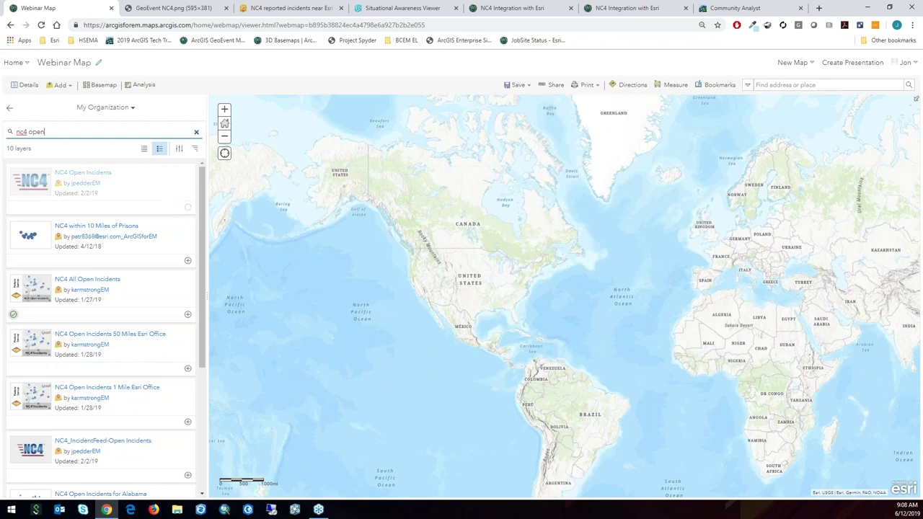
pyautogui.click(10, 112)
pyautogui.click(25, 86)
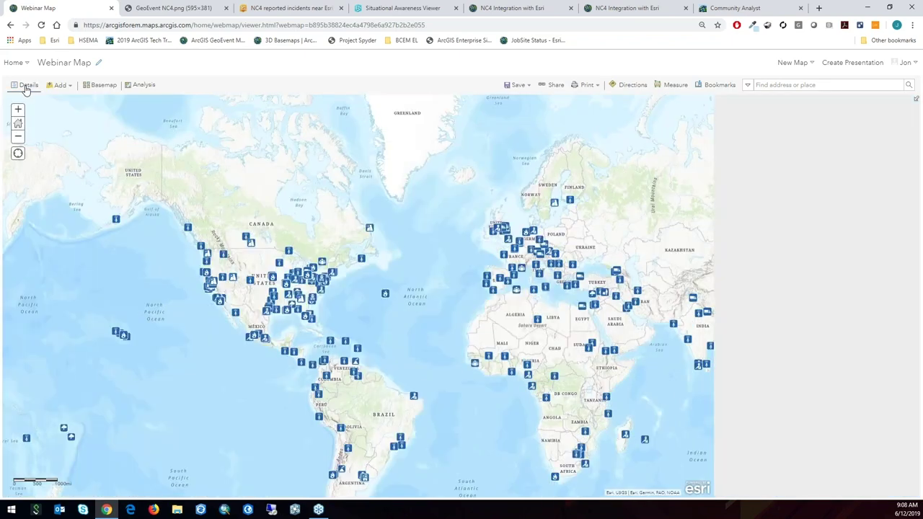
pyautogui.click(23, 86)
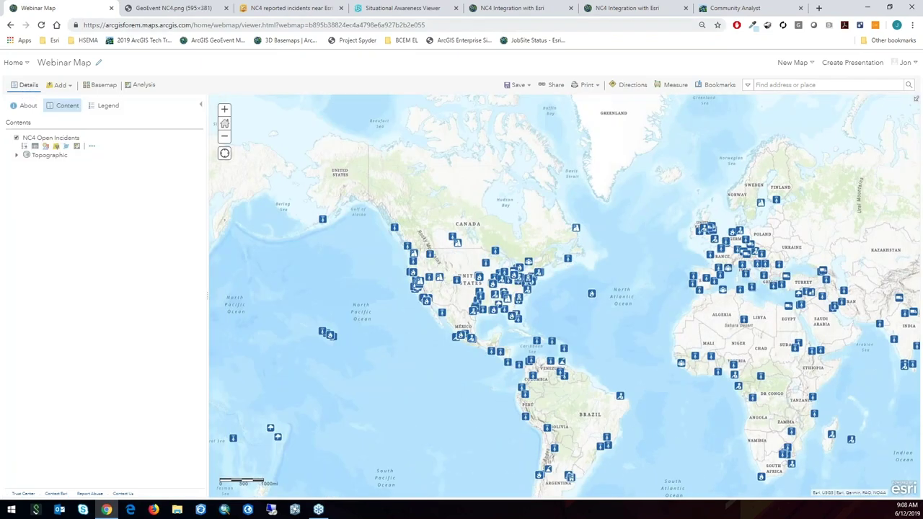
# Step: View the GeoEvent NC4 data flow diagram and return to the Webinar Map
pyautogui.click(163, 10)
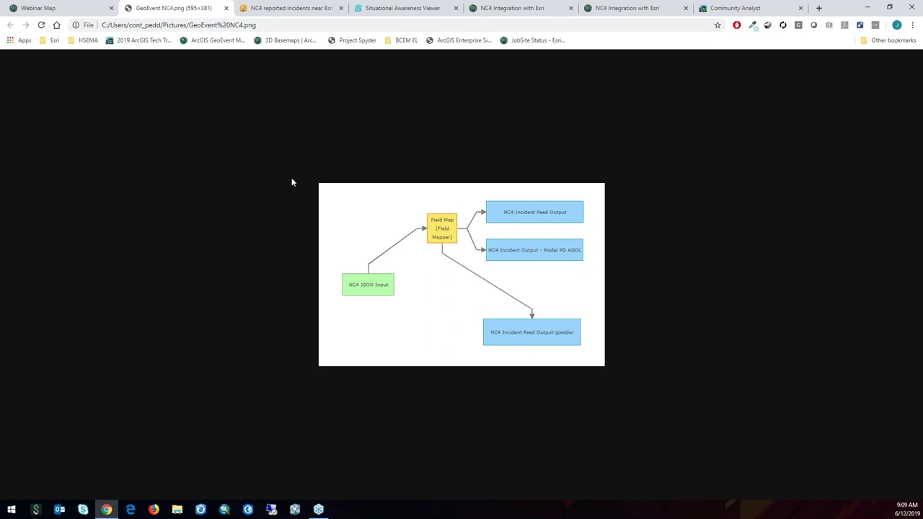
pyautogui.click(89, 13)
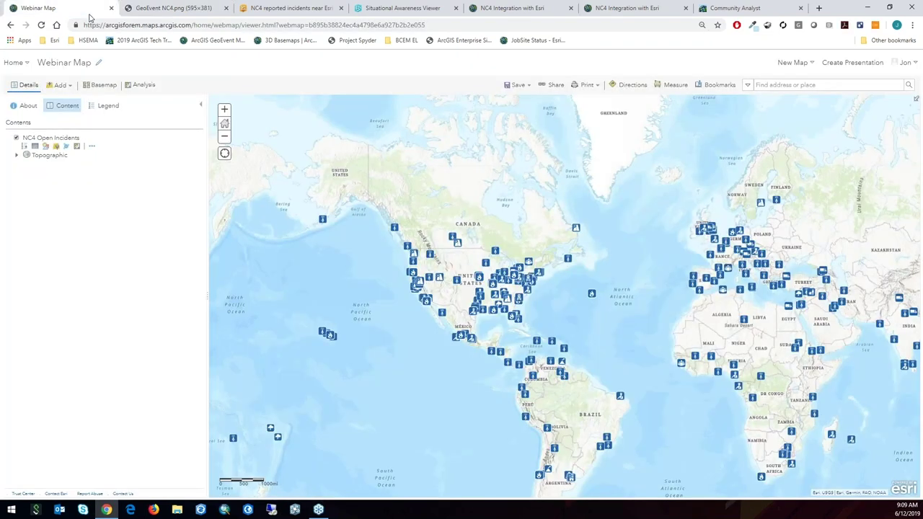
# Step: Inspect the pop-ups of an incident in Nevada and one in northwestern Mexico, closing each after reading
pyautogui.moveTo(390, 347); pyautogui.dragTo(368, 307)
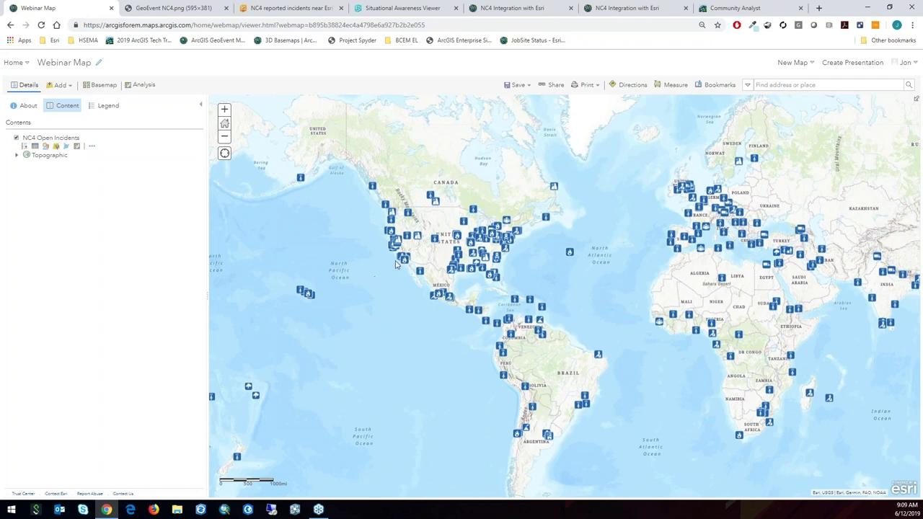
pyautogui.scroll(1, 395, 265)
pyautogui.moveTo(392, 274); pyautogui.dragTo(397, 296)
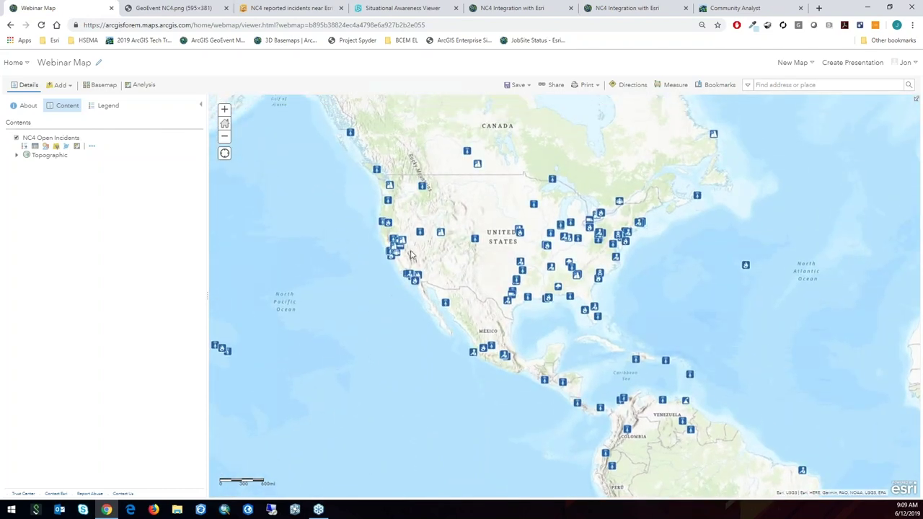
pyautogui.click(420, 235)
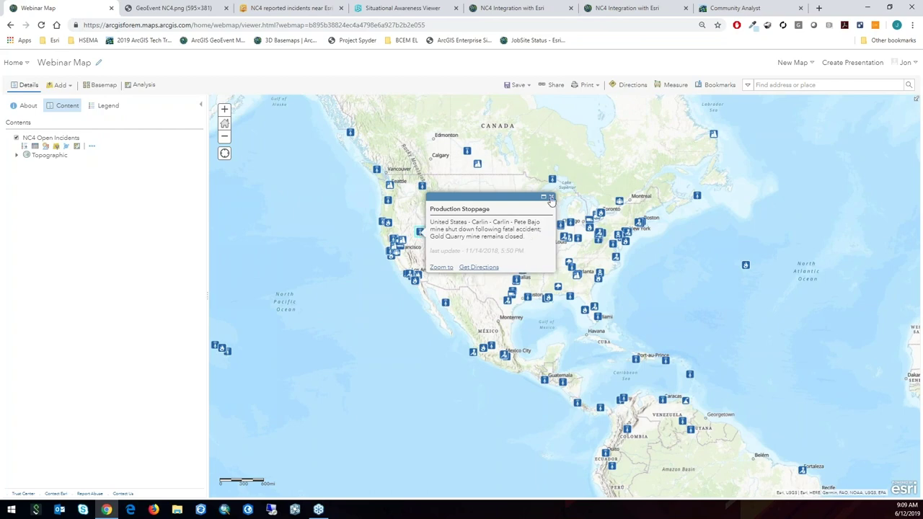
pyautogui.click(552, 197)
pyautogui.click(445, 303)
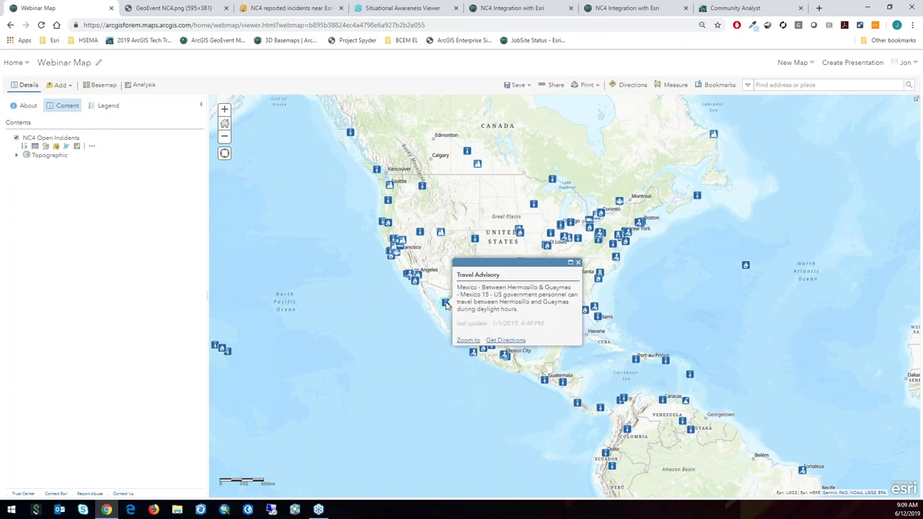
pyautogui.click(579, 264)
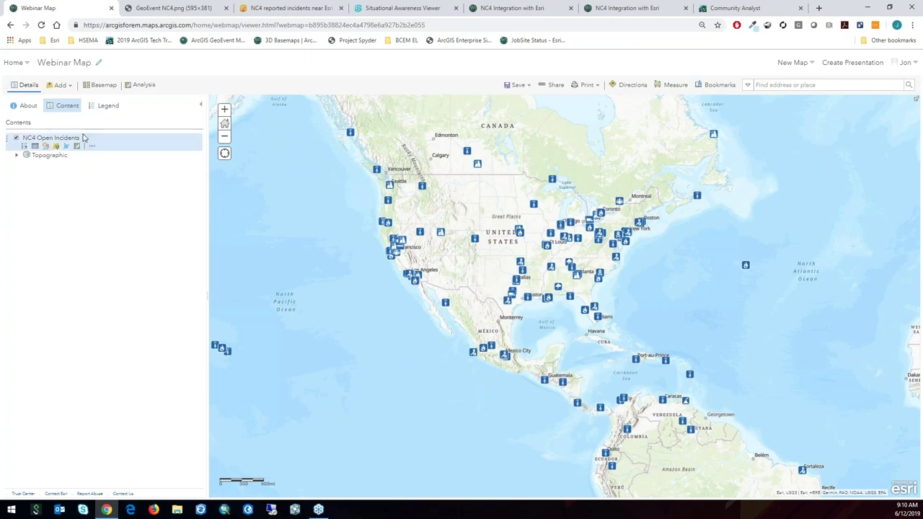
# Step: Search the organization's layers for "esri" and add the Esri_Offices_Global layer to the map
pyautogui.click(70, 88)
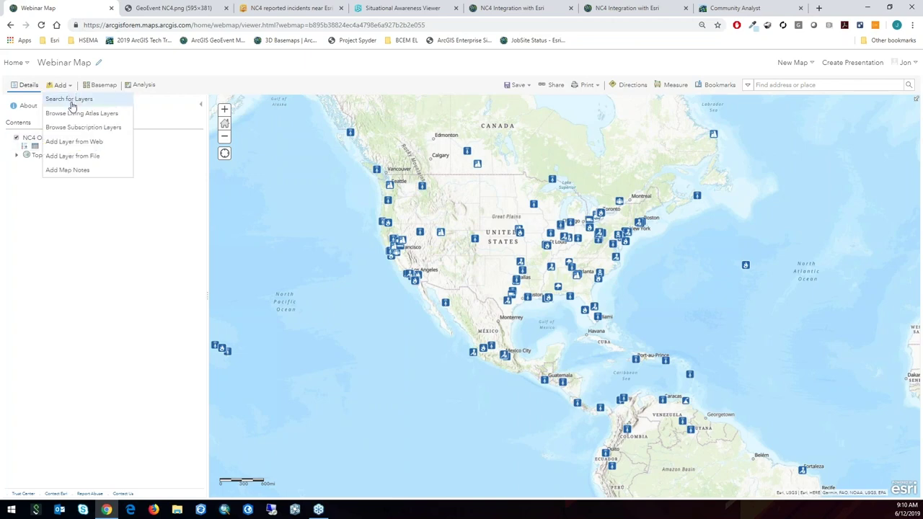
pyautogui.click(72, 100)
pyautogui.click(65, 128)
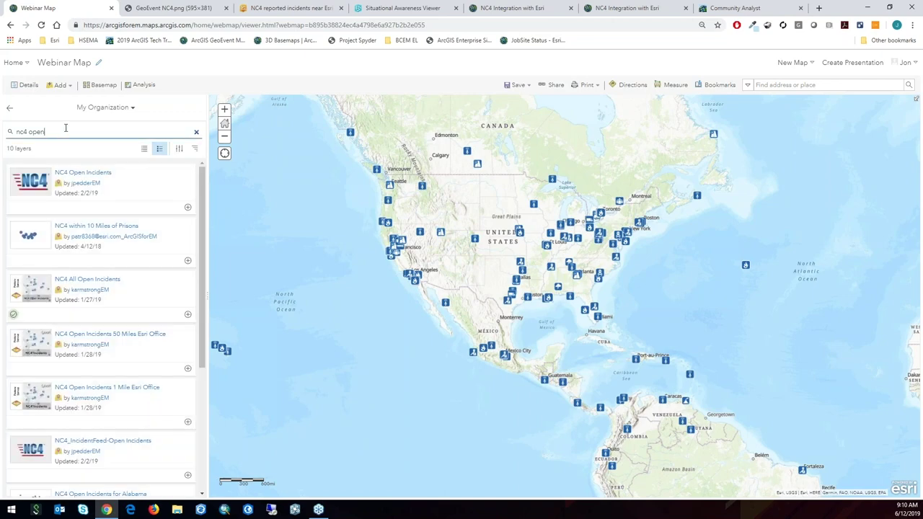
pyautogui.press('BackSpace')
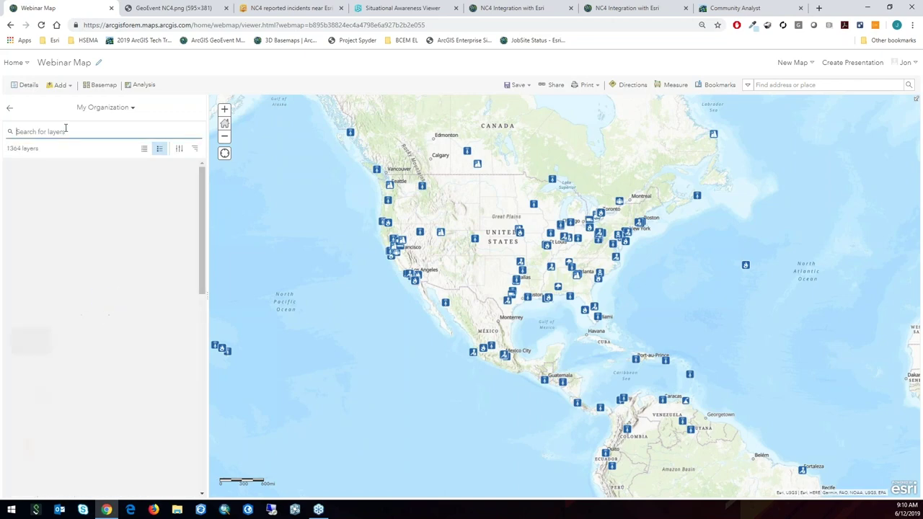
pyautogui.write('esri')
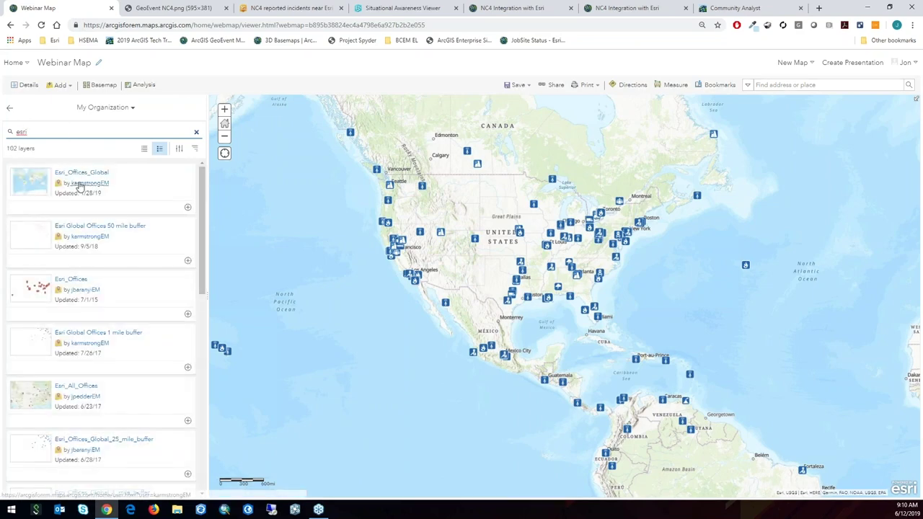
pyautogui.click(187, 209)
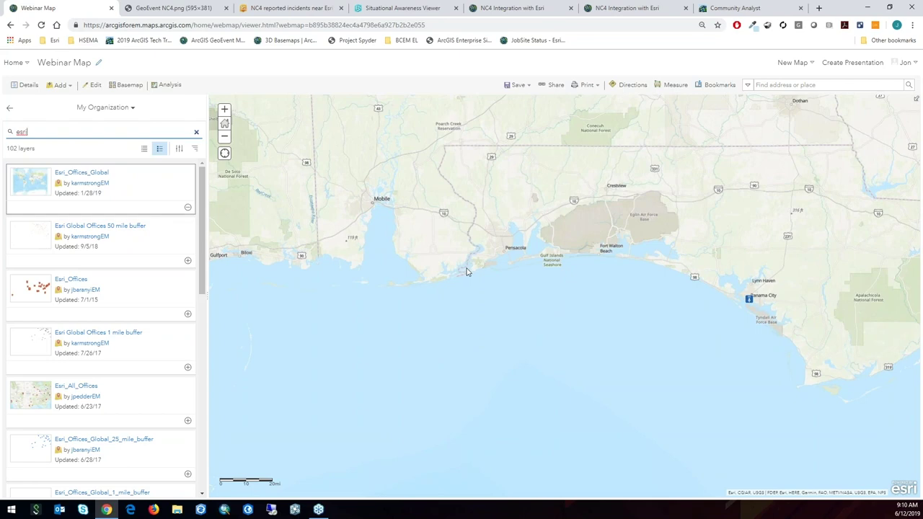
pyautogui.scroll(-3, 467, 272)
pyautogui.moveTo(467, 272); pyautogui.dragTo(504, 324)
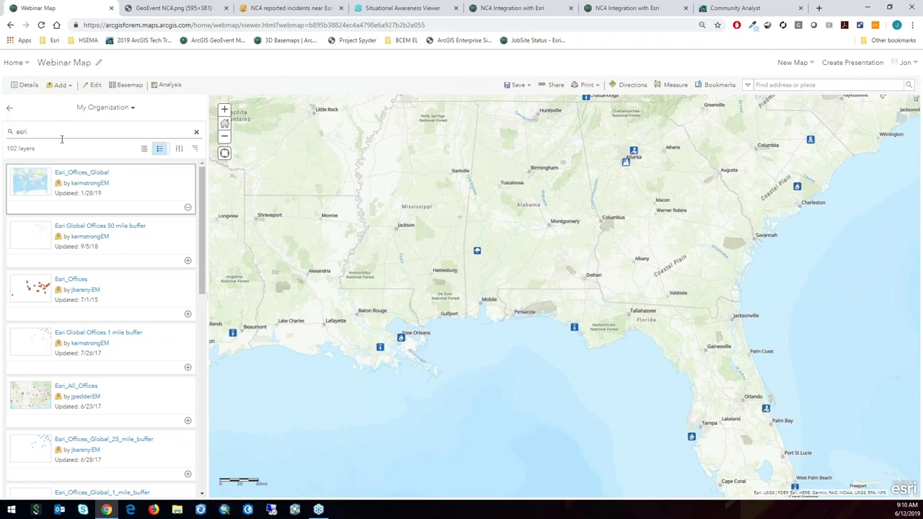
# Step: Browse the Living Atlas layers filtered by the Environment category and add the Active Hurricanes layer
pyautogui.click(196, 132)
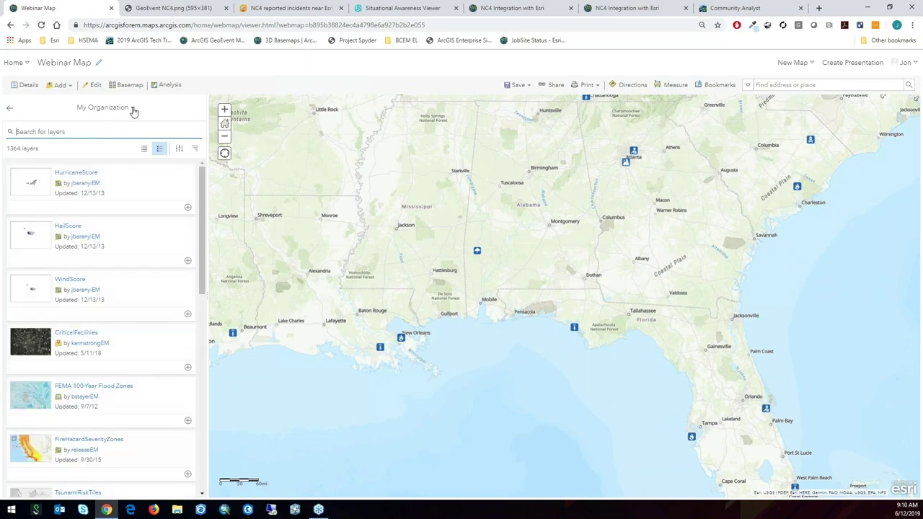
pyautogui.click(133, 110)
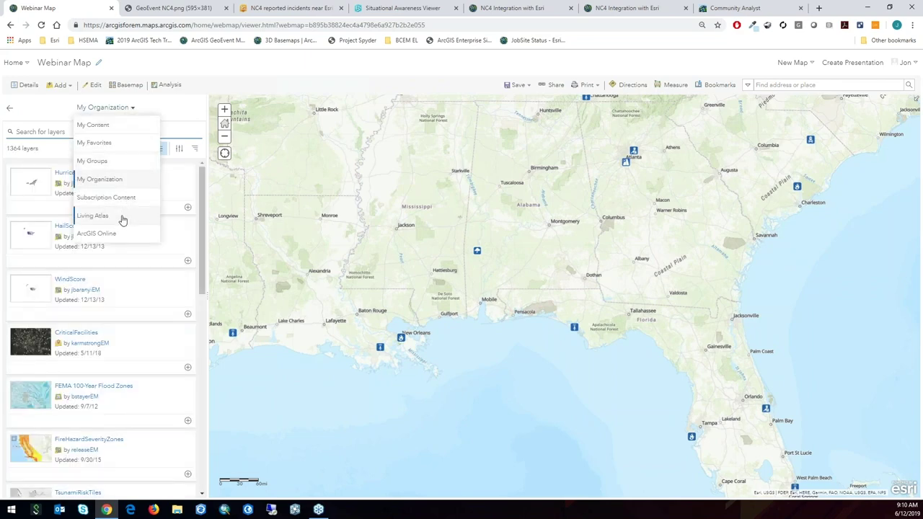
pyautogui.click(93, 216)
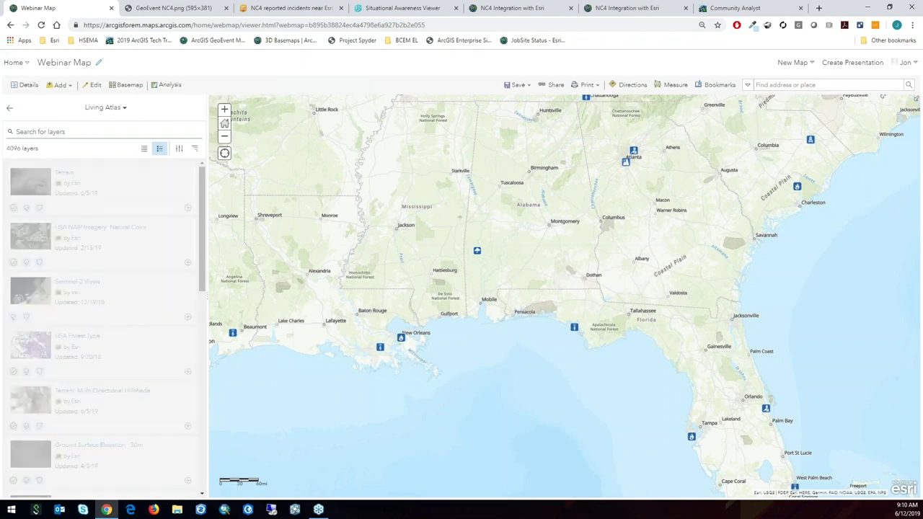
pyautogui.click(179, 150)
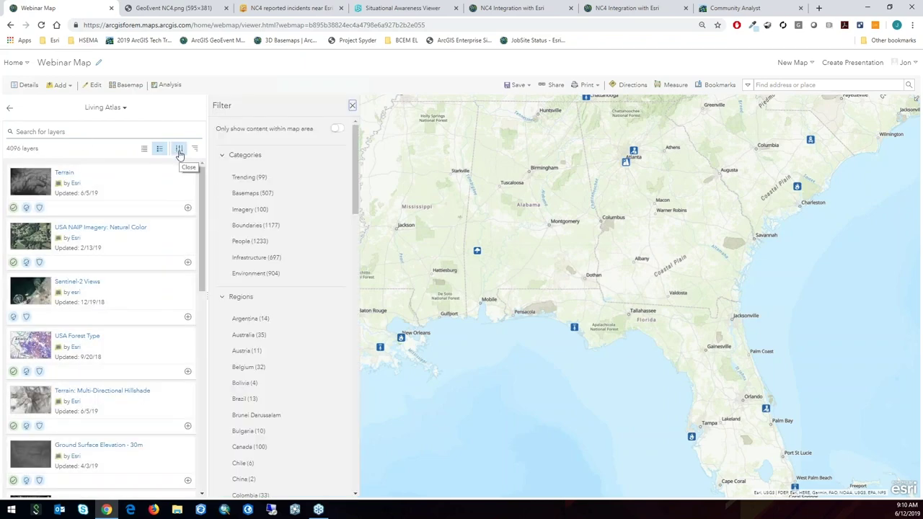
pyautogui.click(254, 276)
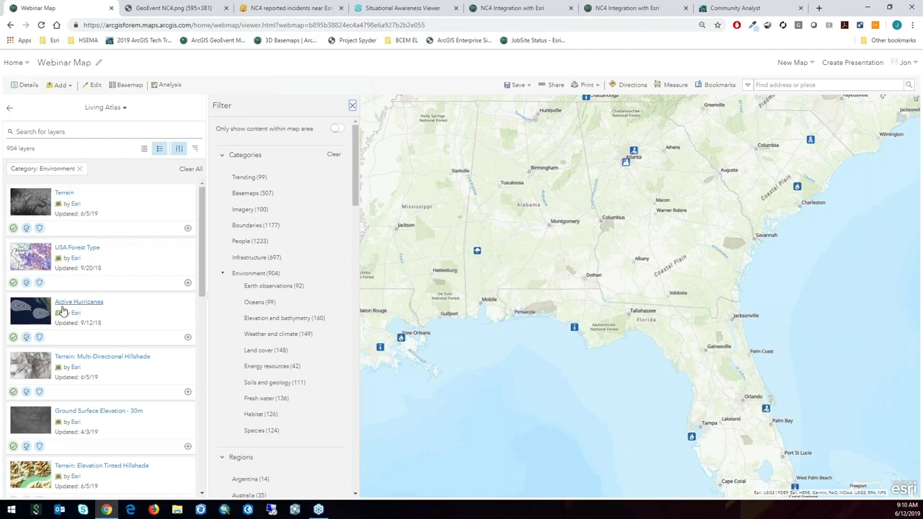
pyautogui.click(188, 338)
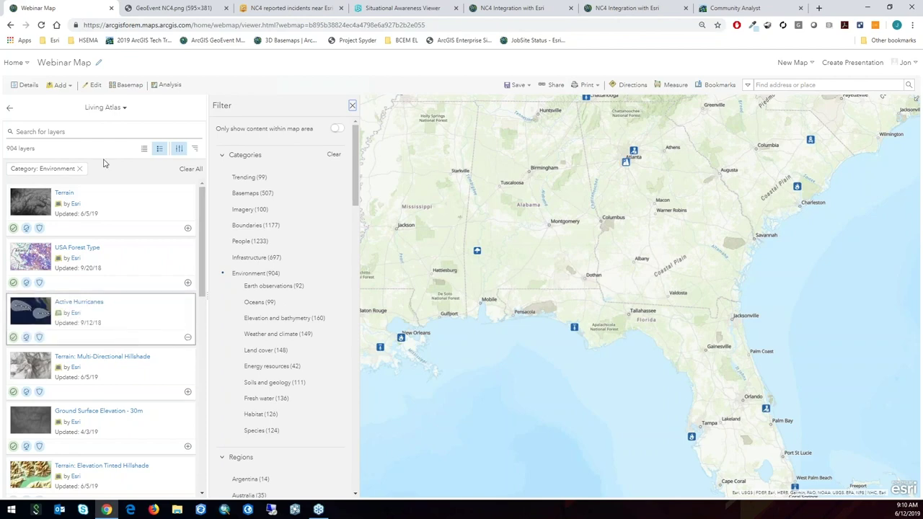
# Step: Search the Living Atlas for "wildfire" and add the USA Wildfire Activity and MODIS Thermal Activity layers
pyautogui.click(97, 130)
pyautogui.write('wildfire')
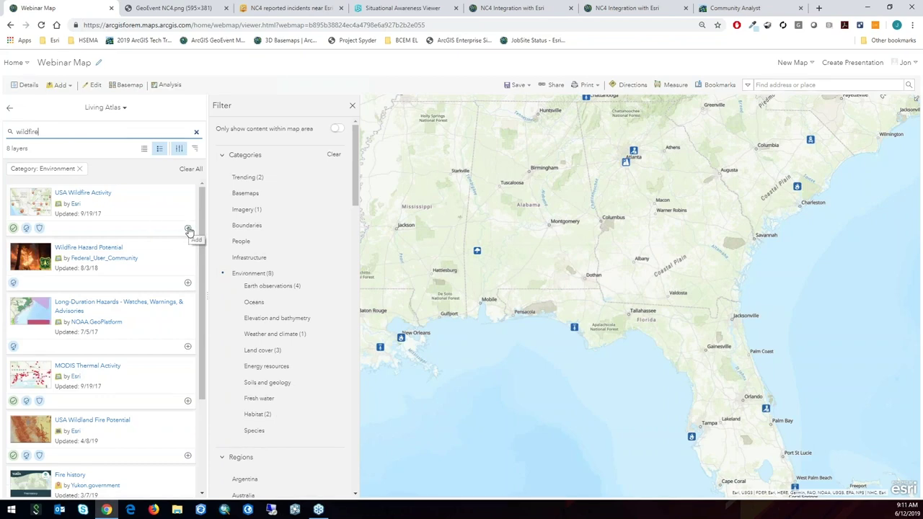
pyautogui.click(187, 230)
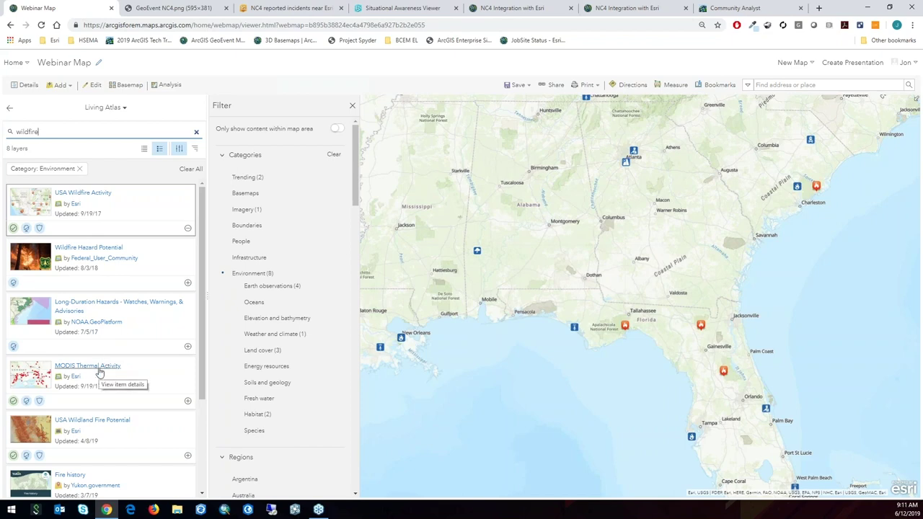
pyautogui.click(187, 401)
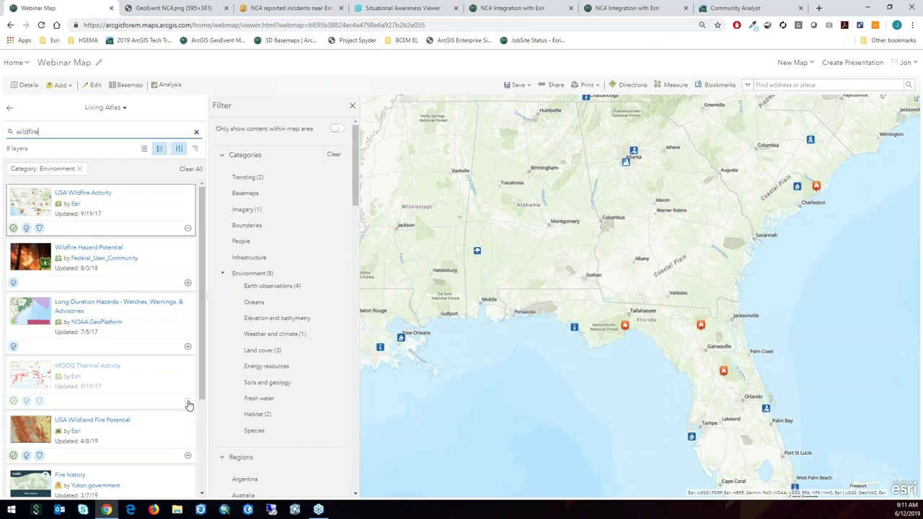
# Step: Search the Living Atlas for "traffic" and clear the Environment category filter
pyautogui.click(196, 133)
pyautogui.write('traffic')
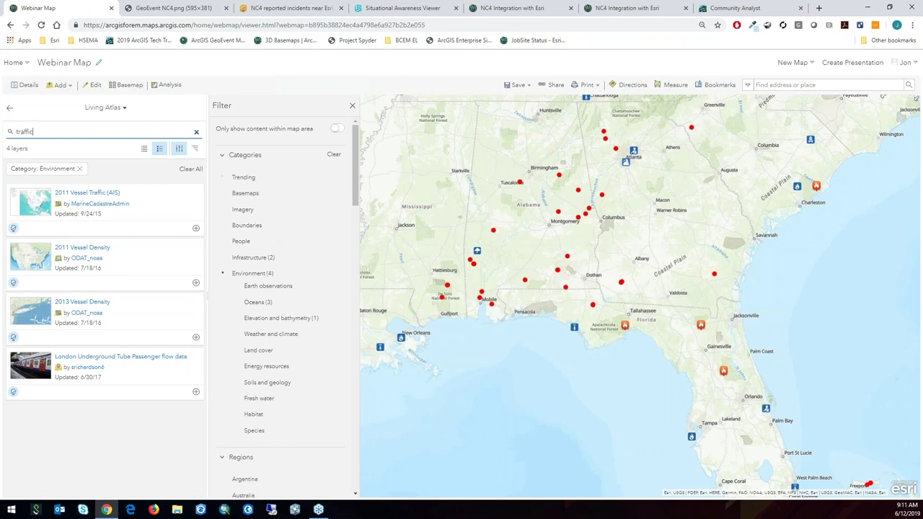
pyautogui.click(334, 154)
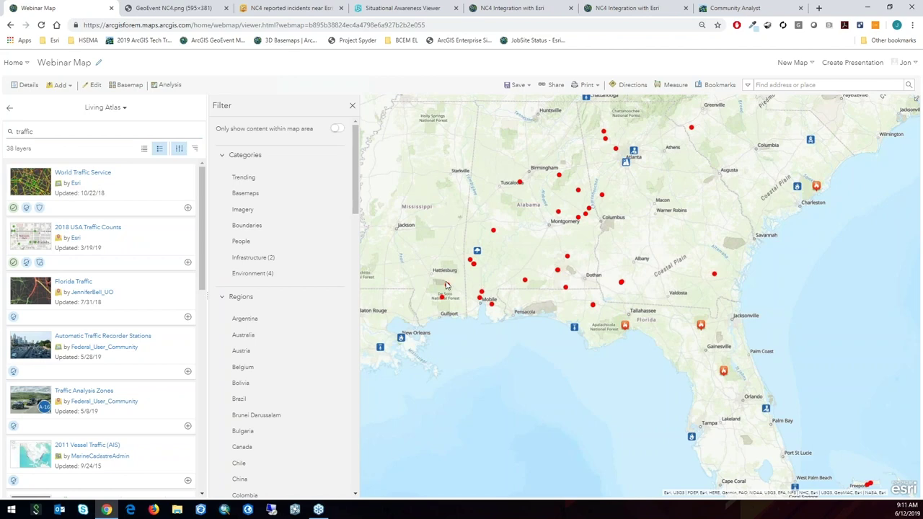
# Step: Close the layer filter and return to the map's contents list to view the added layers across the Gulf Coast
pyautogui.click(352, 106)
pyautogui.click(31, 87)
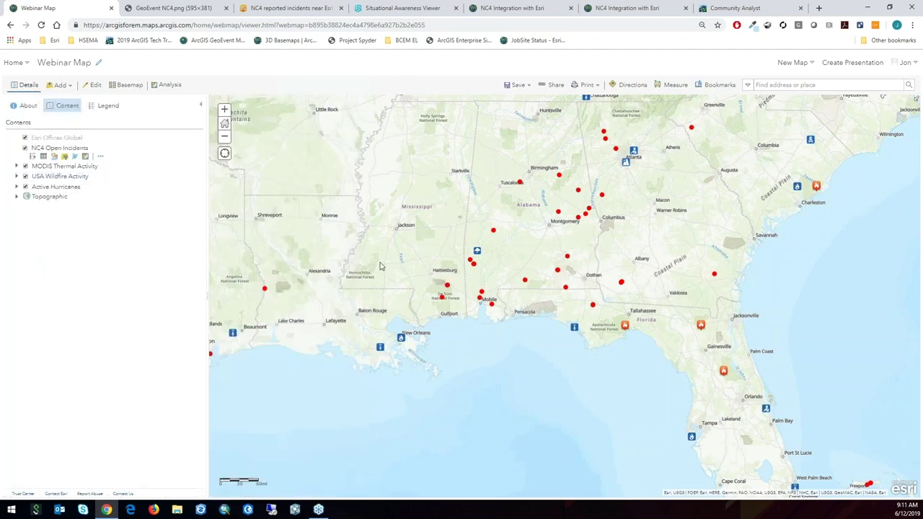
pyautogui.moveTo(375, 267); pyautogui.dragTo(542, 249)
pyautogui.scroll(-1, 529, 258)
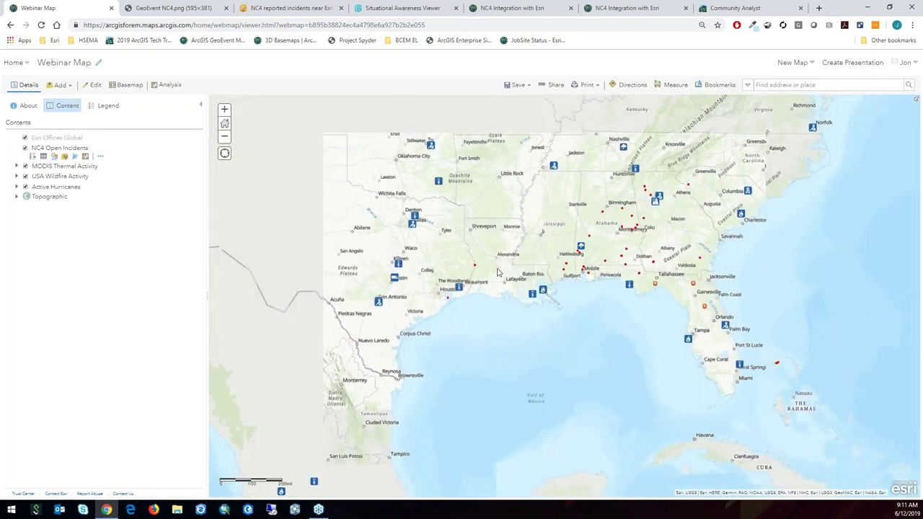
# Step: Set the visibility range of the Esri Offices Global layer to extend from Country to Room
pyautogui.moveTo(481, 249); pyautogui.dragTo(550, 190)
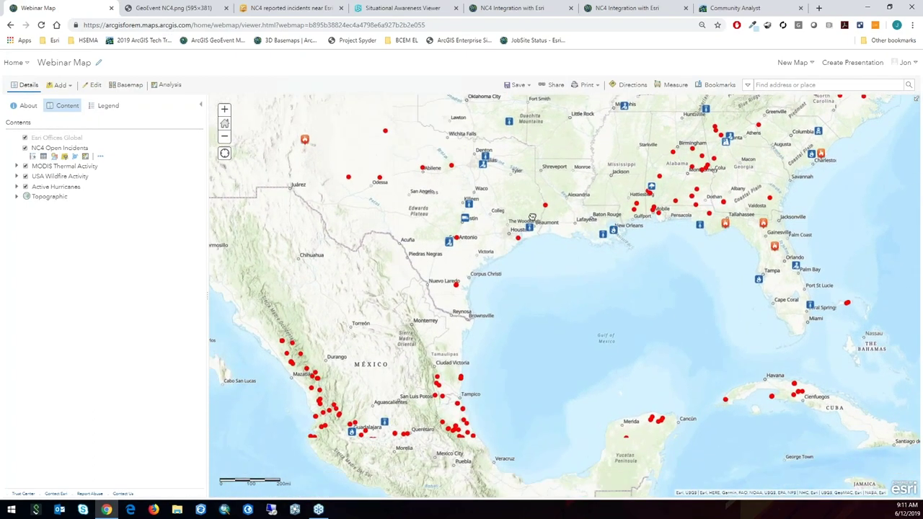
pyautogui.moveTo(32, 151)
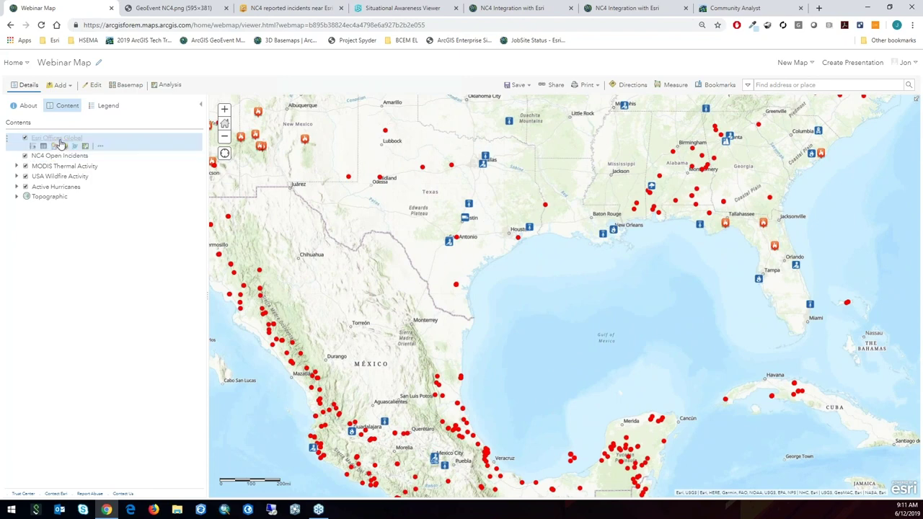
pyautogui.click(100, 147)
pyautogui.click(124, 177)
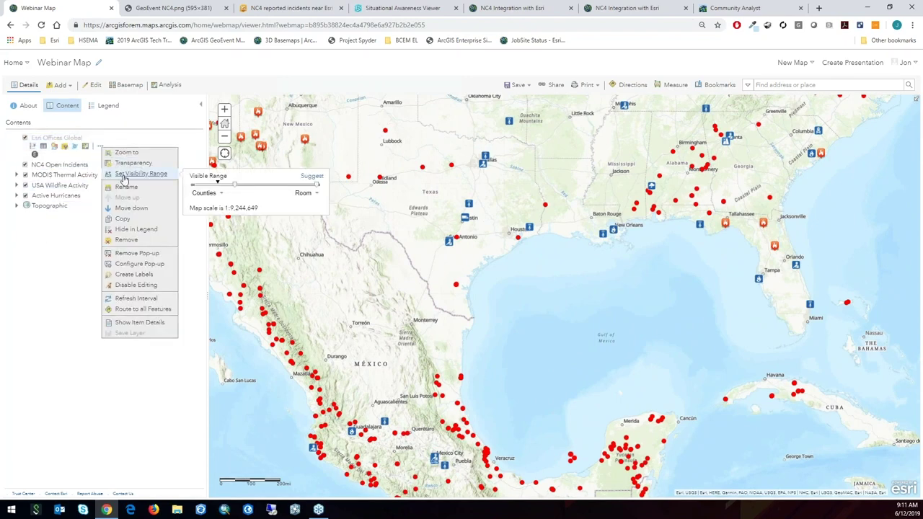
pyautogui.moveTo(229, 192); pyautogui.dragTo(216, 192)
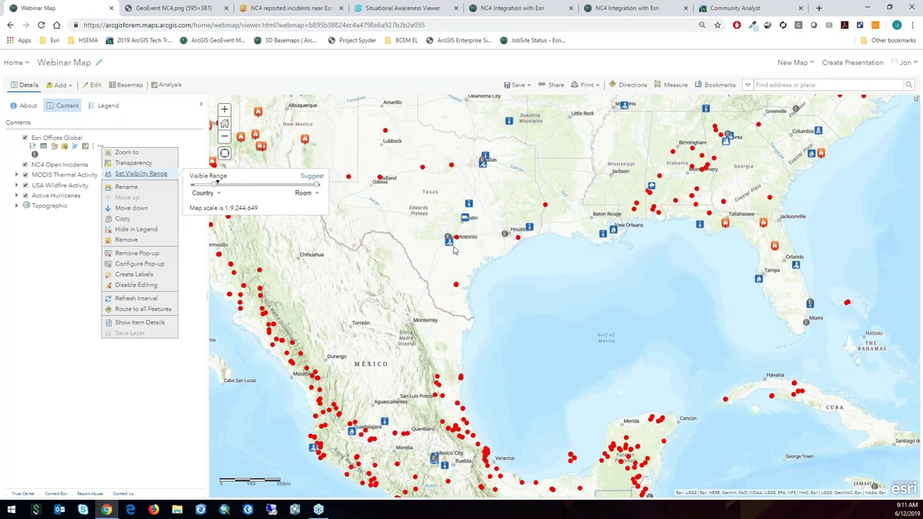
# Step: Inspect the pop-ups of the NC4 incident and the MODIS thermal activity point near the San Antonio office
pyautogui.scroll(1, 453, 236)
pyautogui.scroll(1, 452, 236)
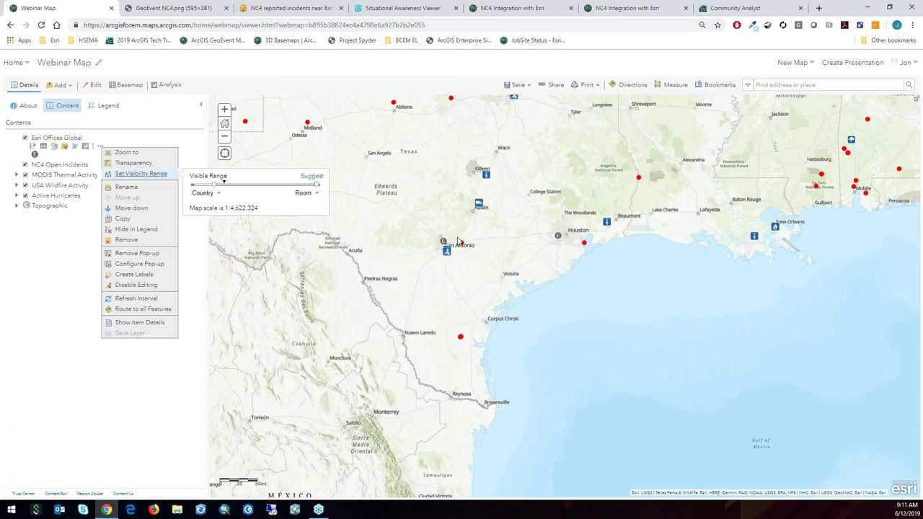
pyautogui.scroll(1, 457, 252)
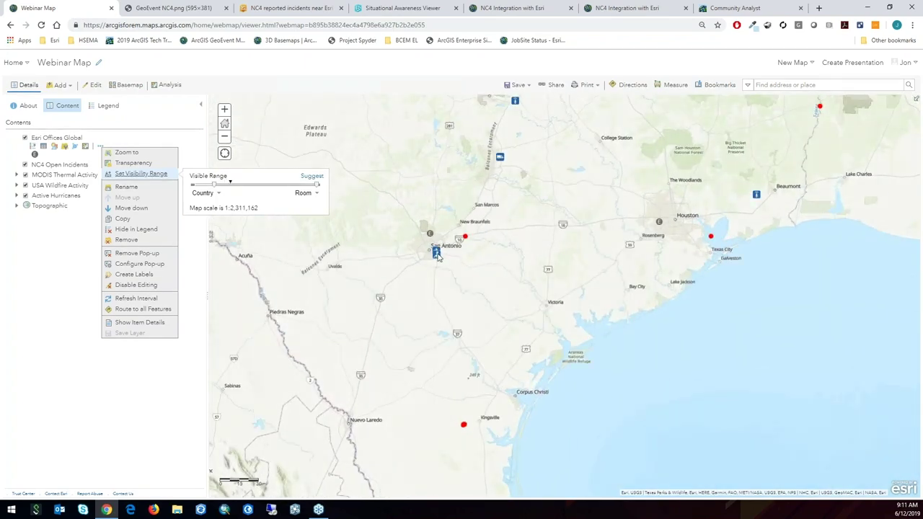
pyautogui.click(437, 258)
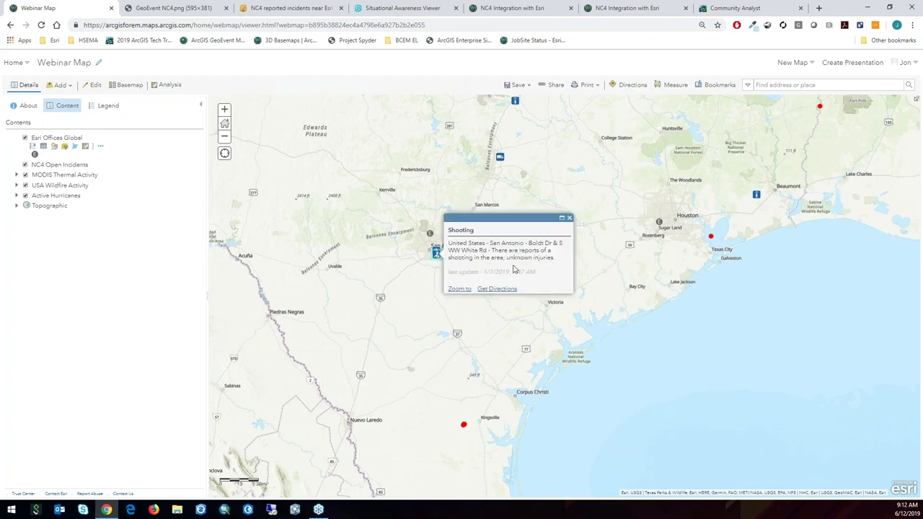
pyautogui.click(569, 217)
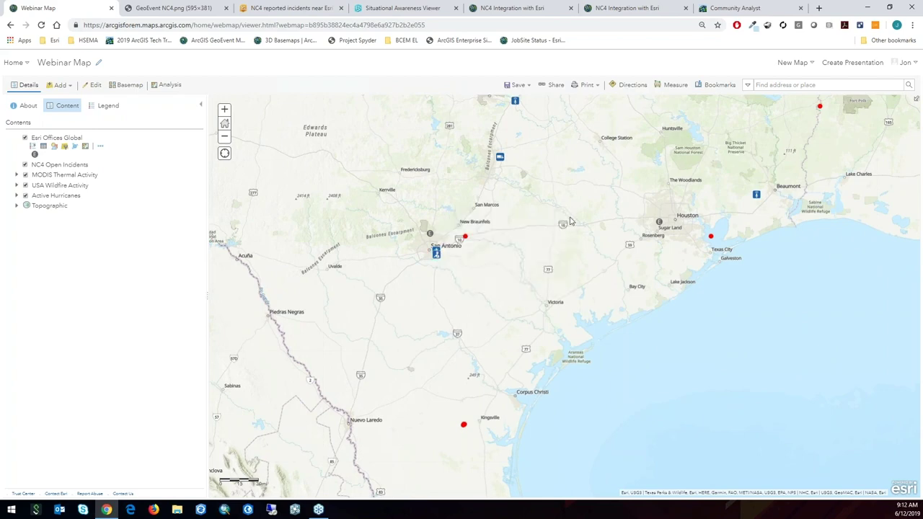
pyautogui.click(466, 238)
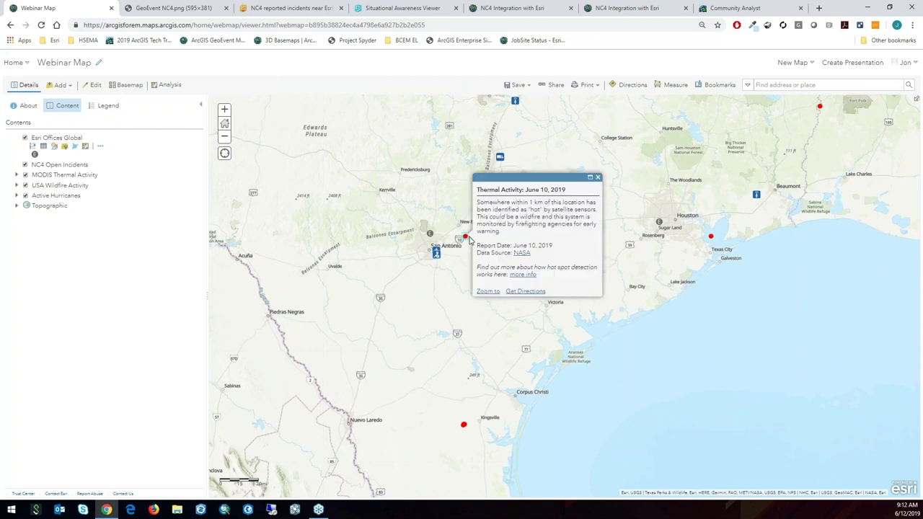
pyautogui.click(598, 177)
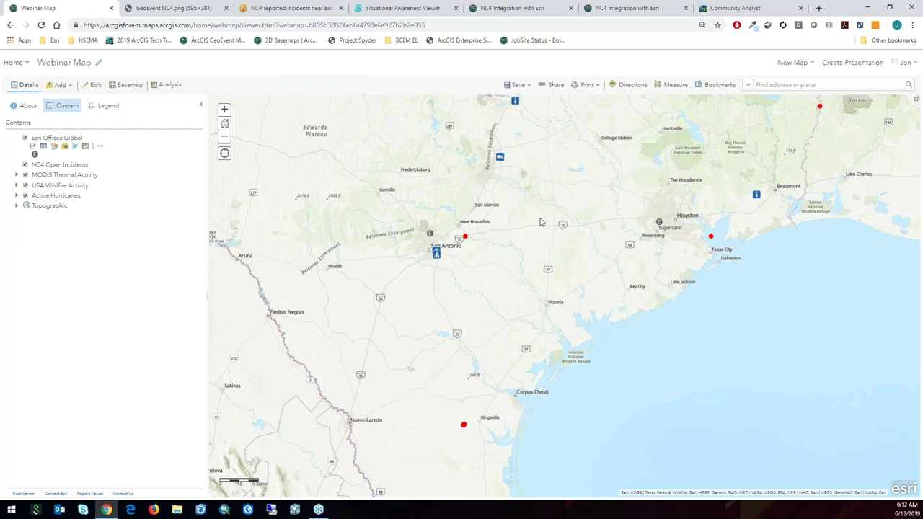
# Step: Narrow the contents pane to enlarge the map, and save the web map showing Mexico and the Gulf
pyautogui.scroll(-3, 540, 222)
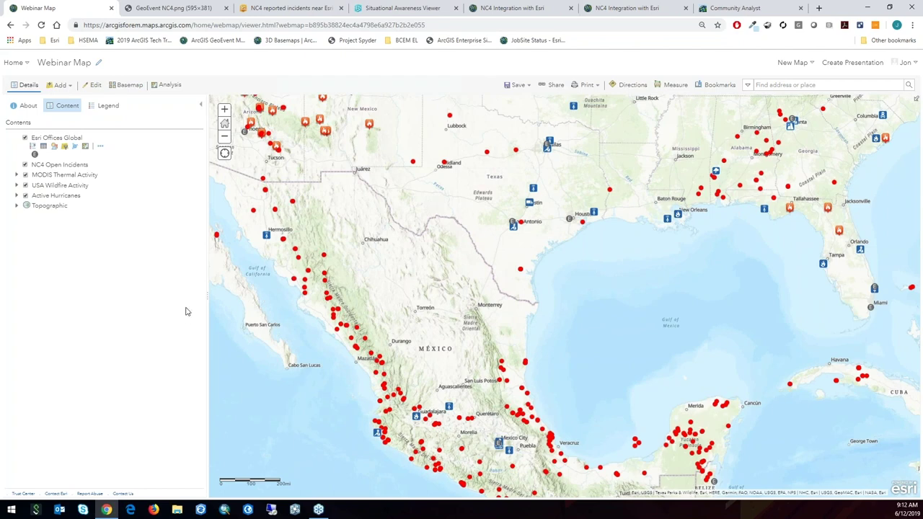
pyautogui.moveTo(206, 296); pyautogui.dragTo(141, 295)
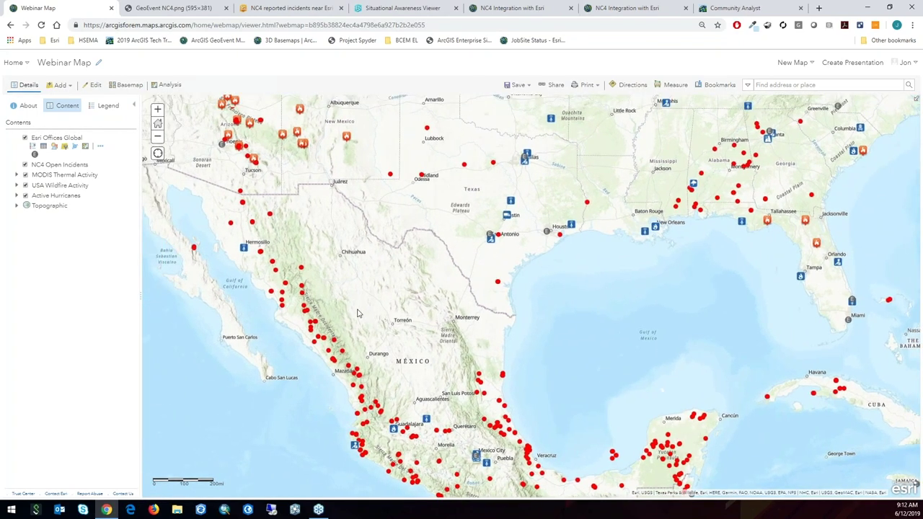
pyautogui.click(529, 91)
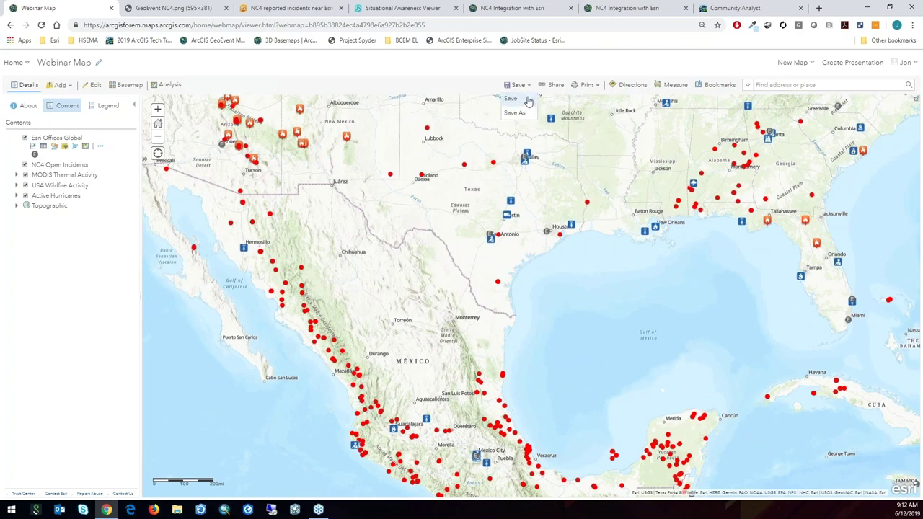
pyautogui.click(528, 99)
# Step: Review the Configurable Apps, Web AppBuilder and Operations Dashboard options for creating a web app from the map, and close without creating one
pyautogui.click(556, 86)
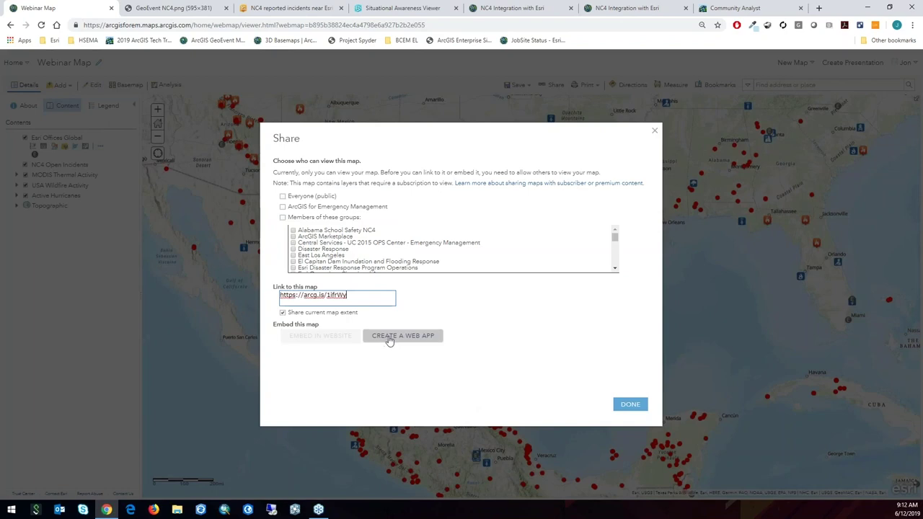
pyautogui.click(388, 337)
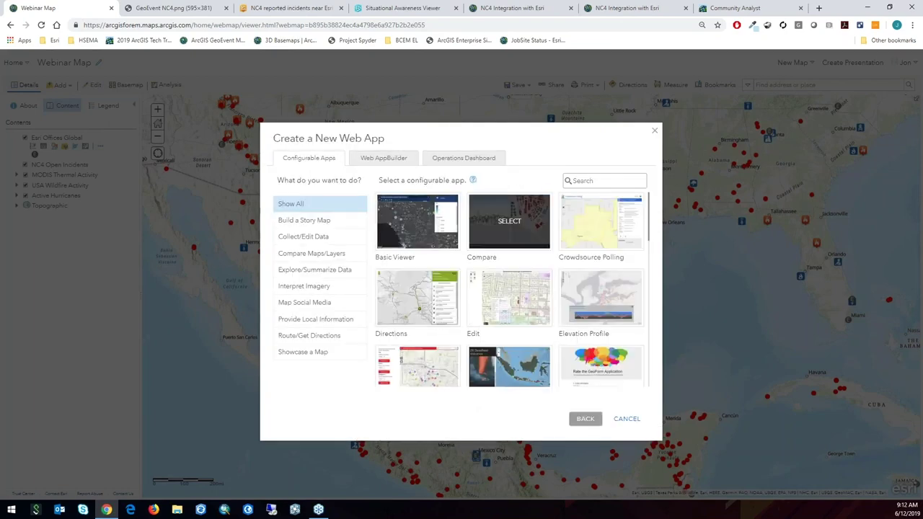
pyautogui.scroll(-5, 429, 323)
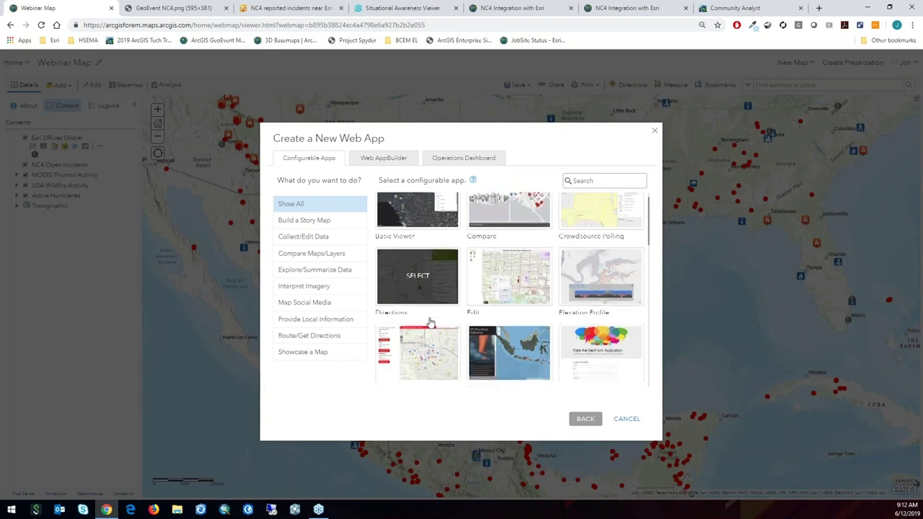
pyautogui.scroll(-3, 417, 338)
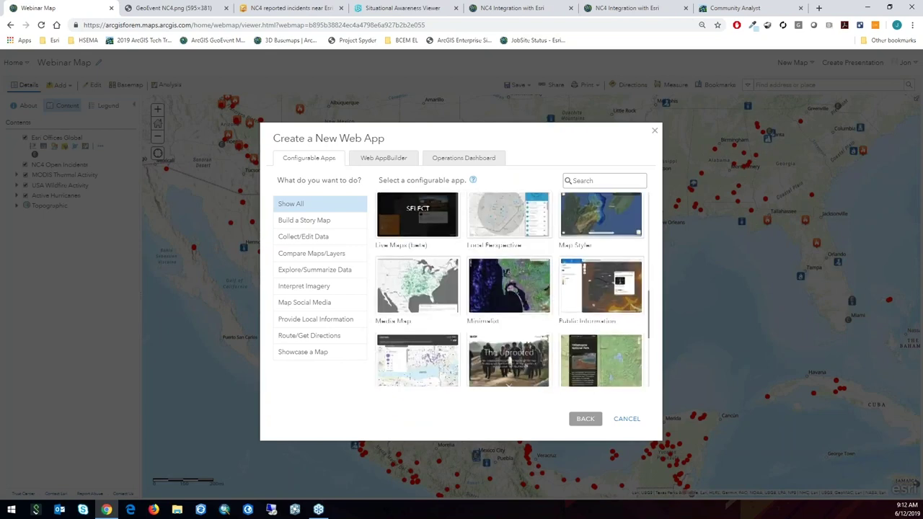
pyautogui.click(373, 157)
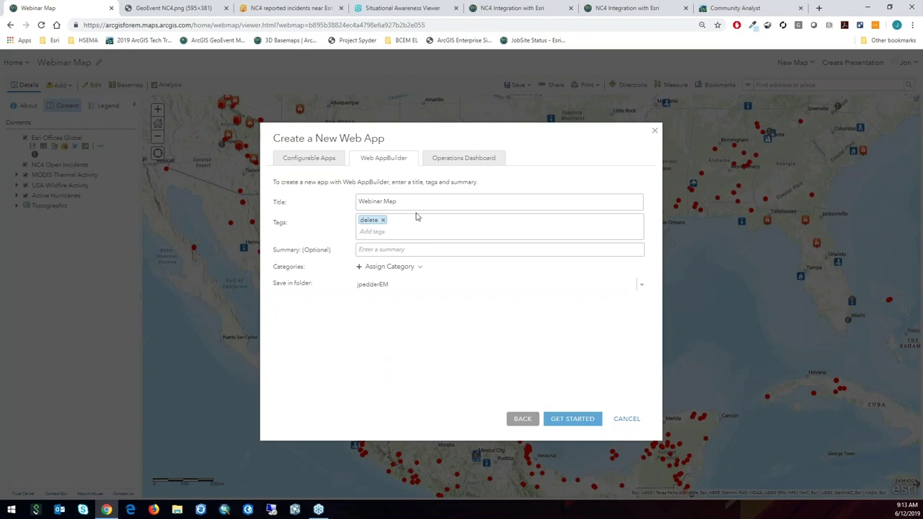
pyautogui.click(456, 164)
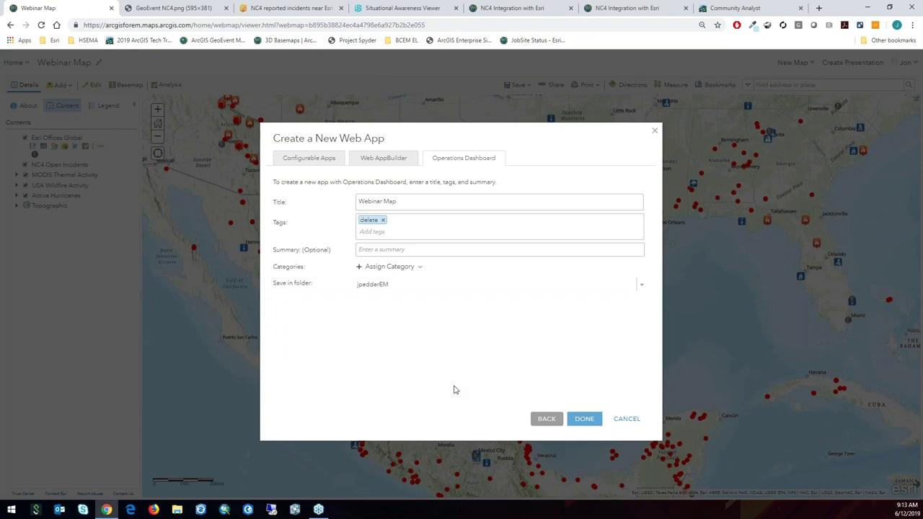
pyautogui.click(627, 420)
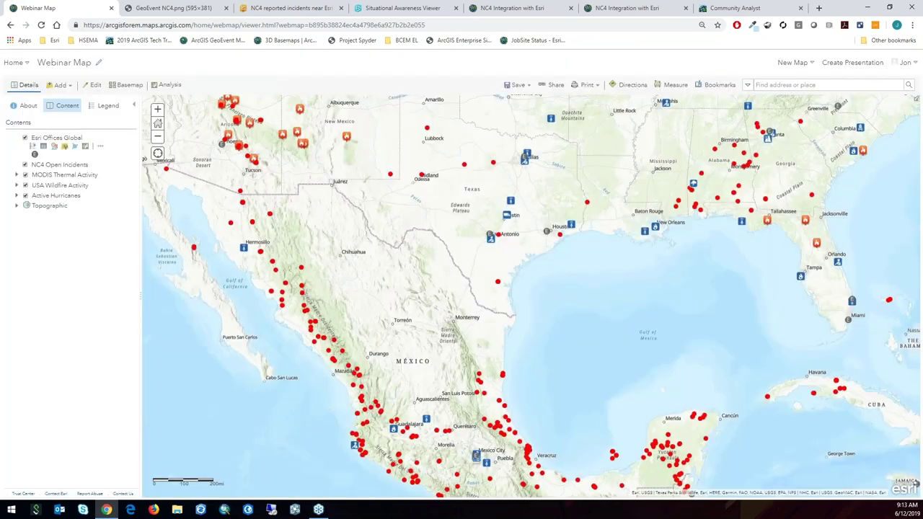
# Step: Switch to the Esri Global Security Dashboard and enlarge its map over the Americas, Europe and South Asia
pyautogui.click(283, 9)
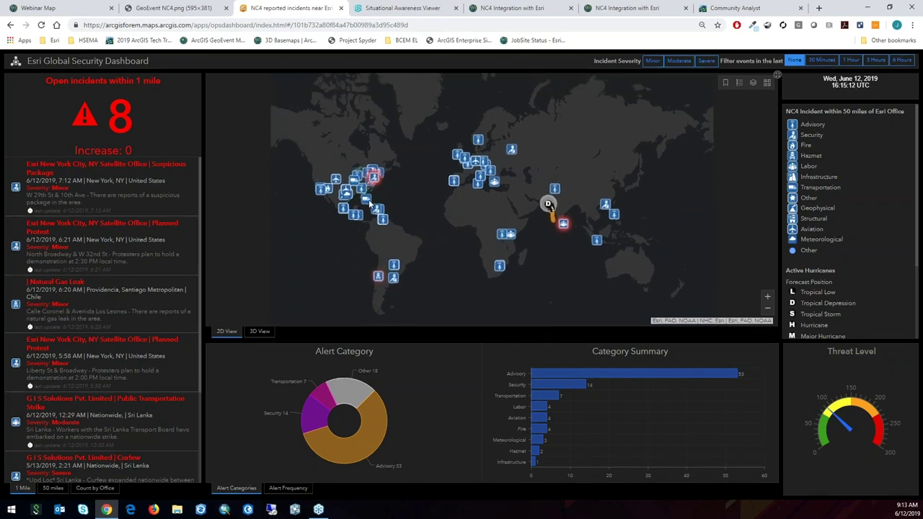
pyautogui.scroll(1, 370, 203)
pyautogui.moveTo(450, 198); pyautogui.dragTo(437, 200)
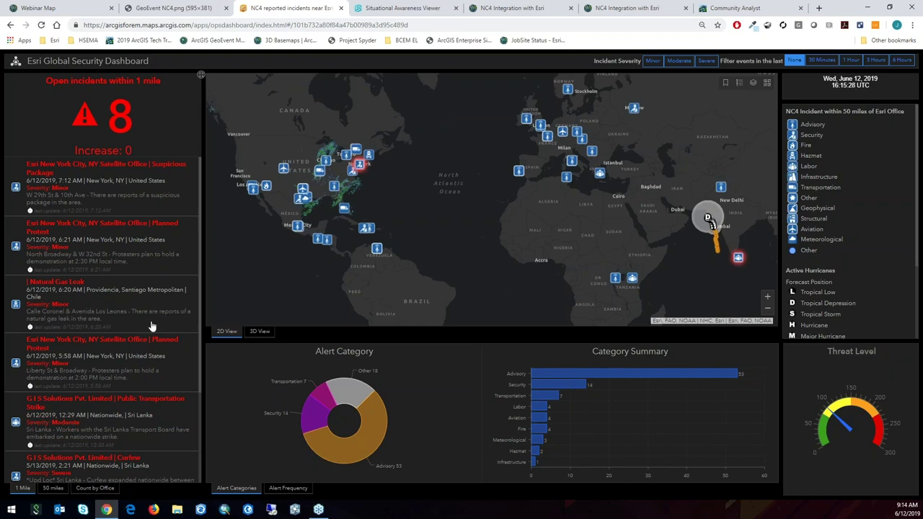
# Step: Examine the open incidents within 50 miles and the incident counts by office, and return to the 1-mile list
pyautogui.click(53, 490)
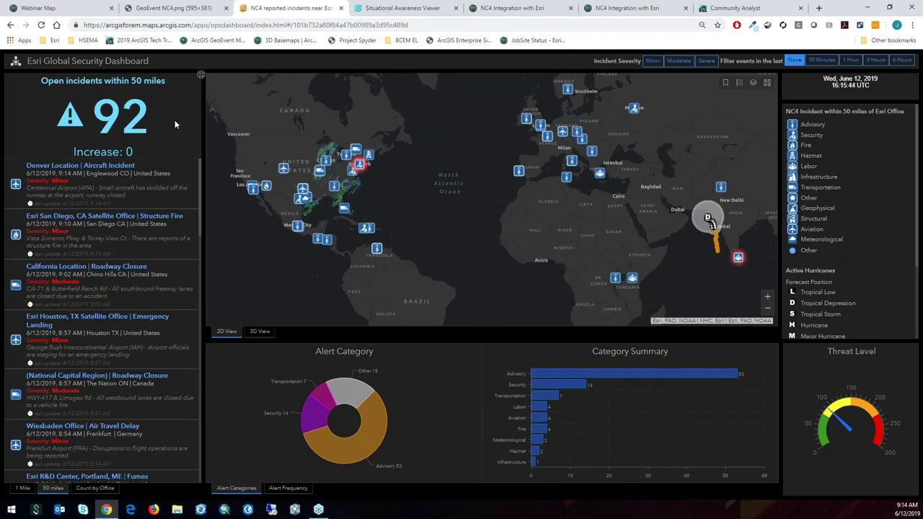
pyautogui.click(99, 492)
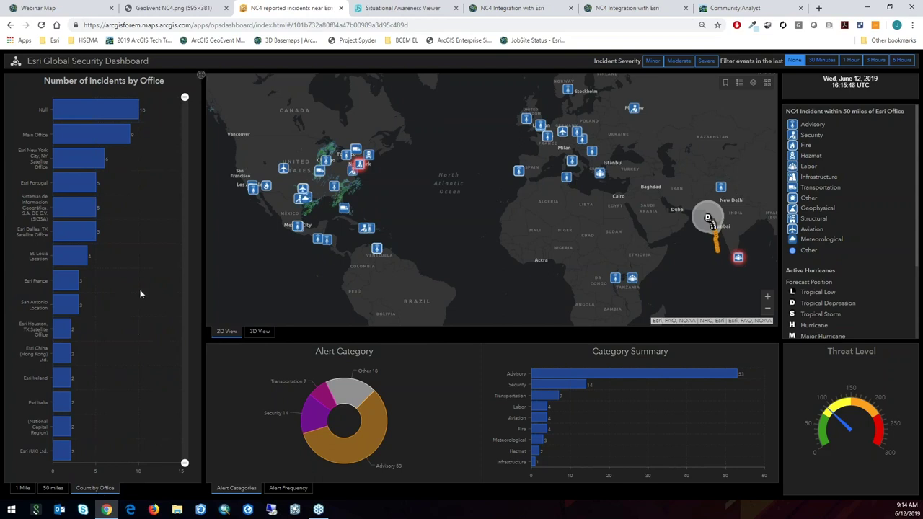
pyautogui.moveTo(94, 138)
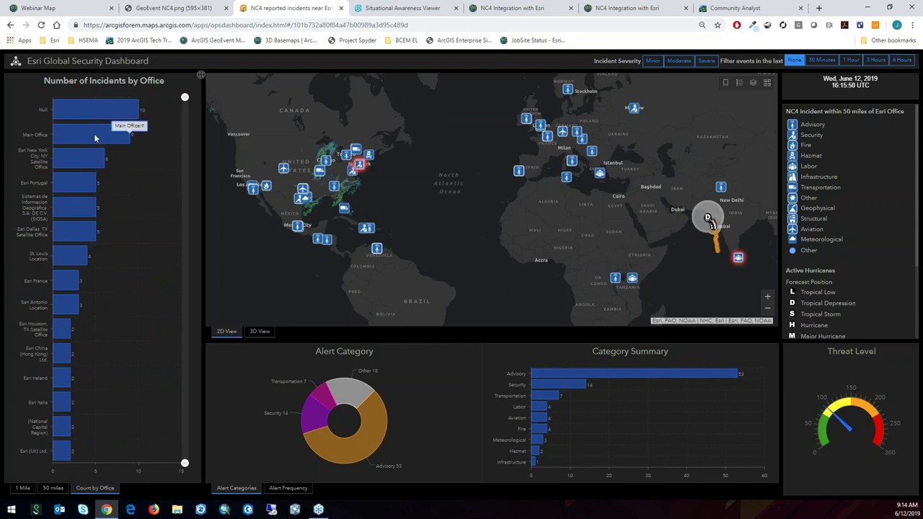
pyautogui.moveTo(79, 189)
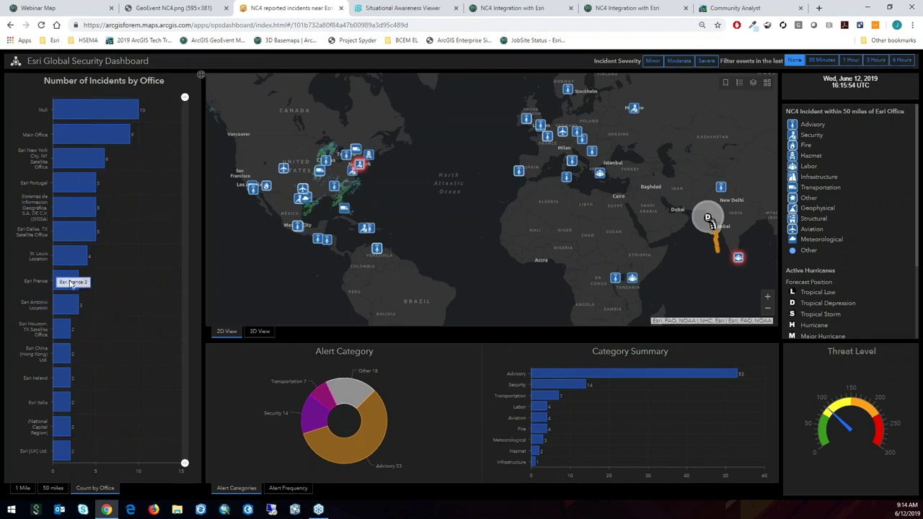
pyautogui.click(22, 489)
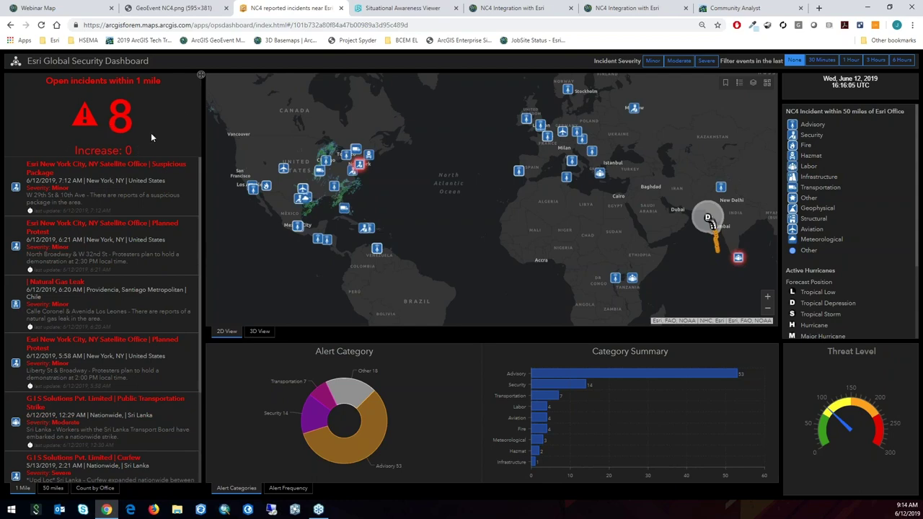
# Step: Examine the alert category and category summary charts, and compare them with the incident frequency chart
pyautogui.moveTo(375, 440)
pyautogui.moveTo(590, 377)
pyautogui.click(280, 489)
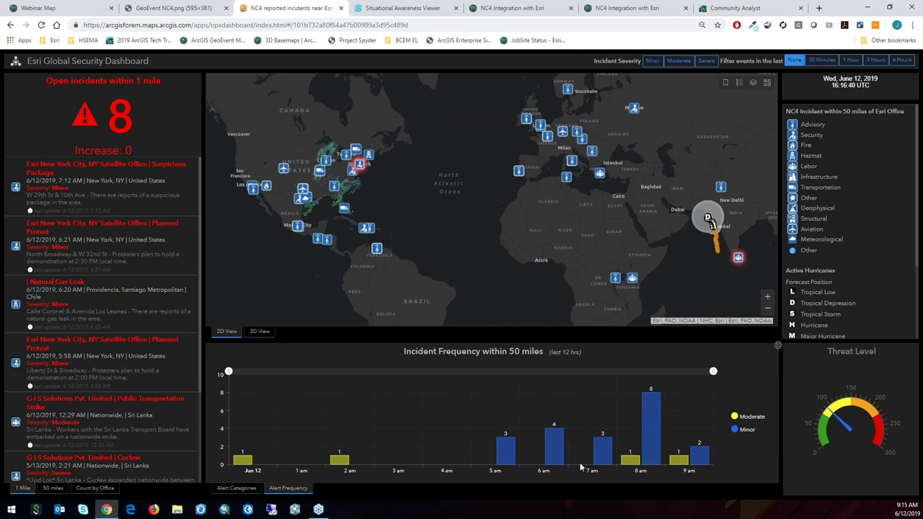
pyautogui.click(247, 488)
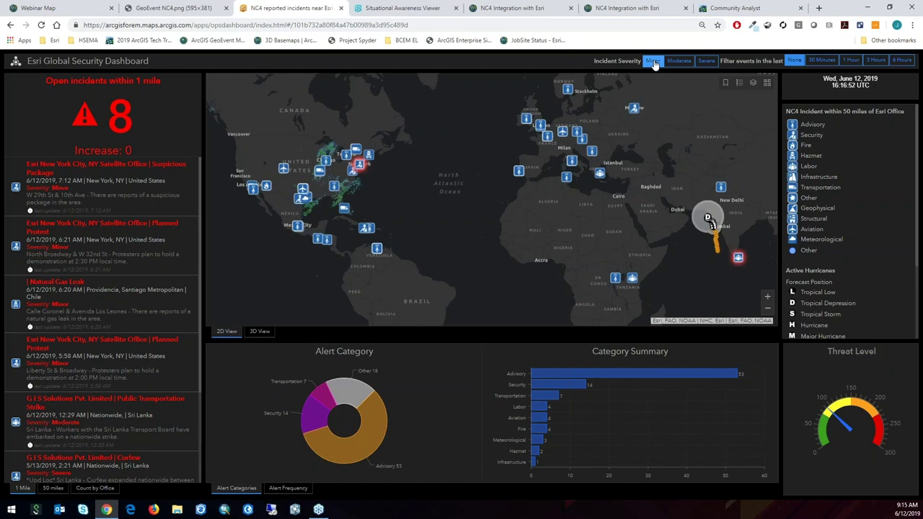
# Step: Filter the dashboard to Moderate and Severe incidents from the last 6 hours
pyautogui.click(684, 62)
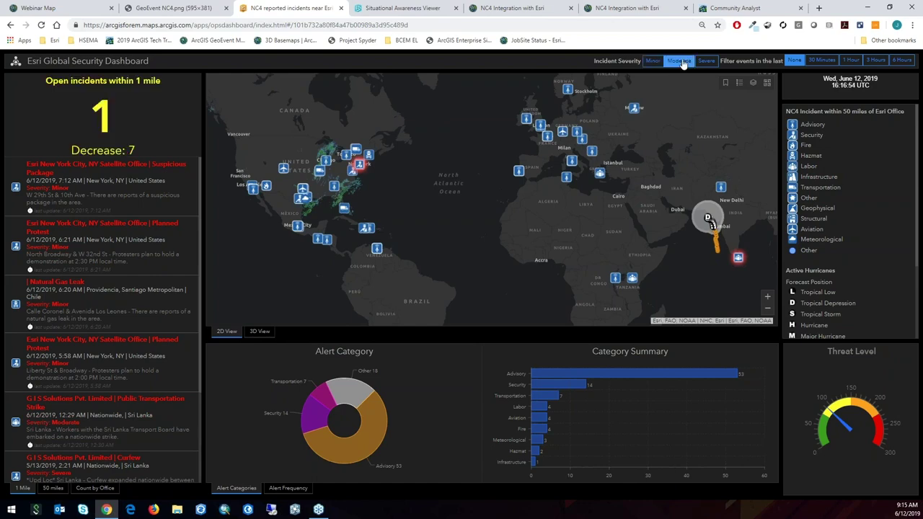
pyautogui.click(706, 61)
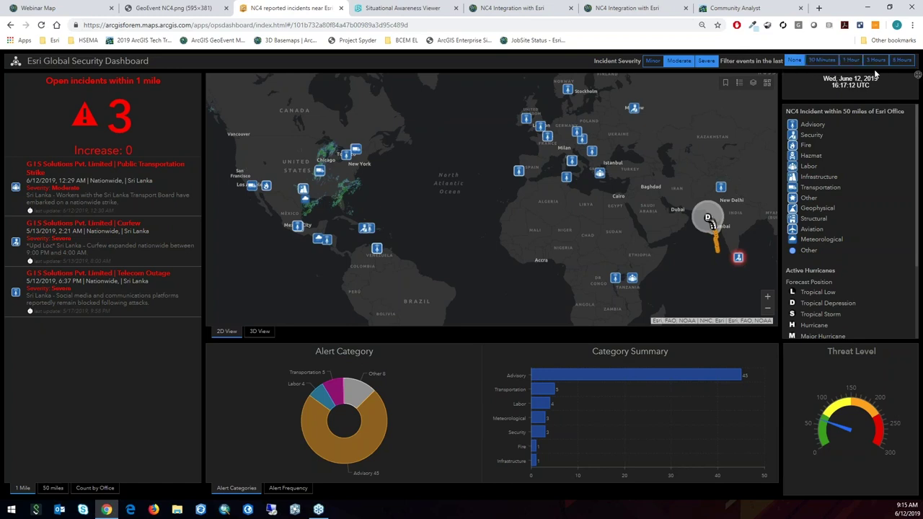
pyautogui.click(898, 62)
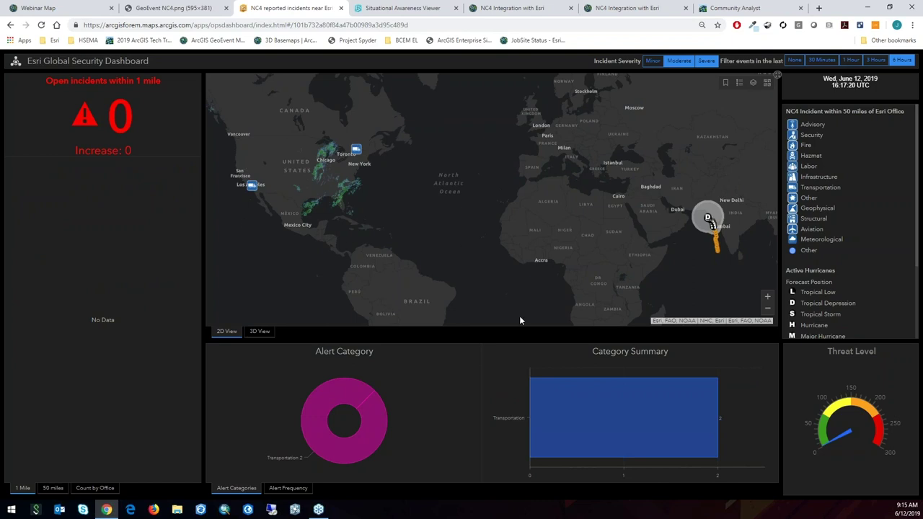
# Step: Compare the filtered incident lists within 50 miles and 1 mile, and clear the Moderate and Severe severity filters
pyautogui.click(54, 489)
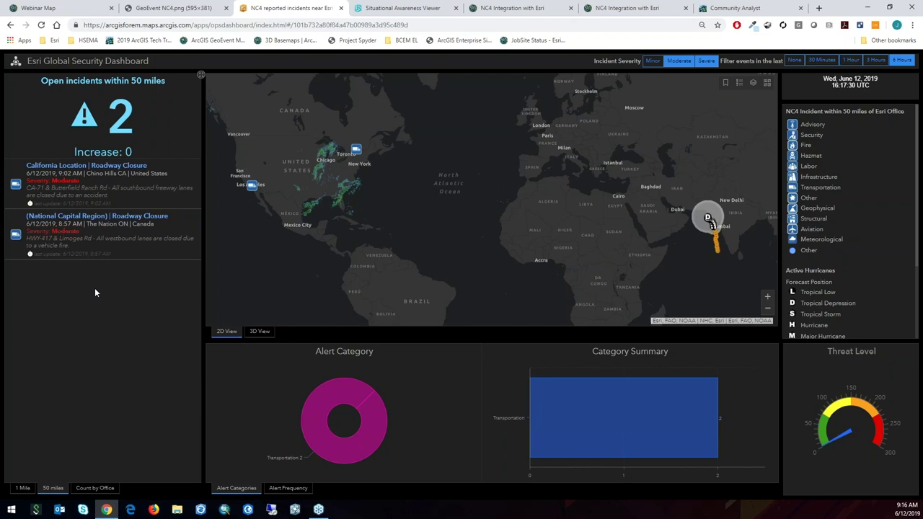
pyautogui.click(22, 489)
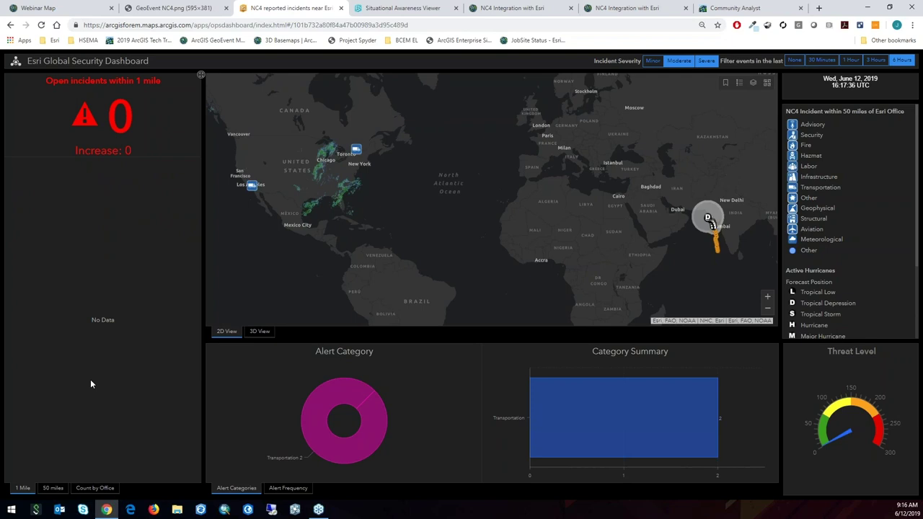
pyautogui.click(678, 61)
pyautogui.click(706, 61)
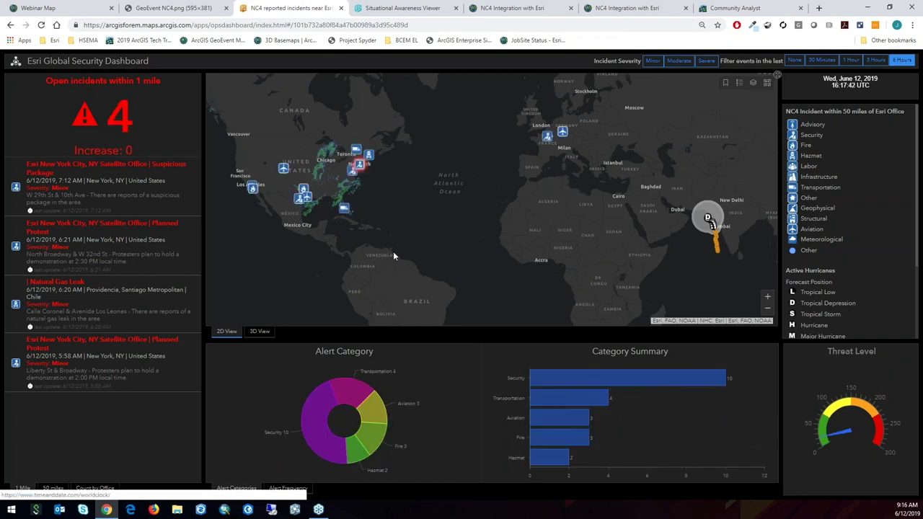
# Step: Examine the incidents near Esri offices in 3D through the regional slides from North America to Europe
pyautogui.moveTo(393, 251); pyautogui.dragTo(585, 227)
pyautogui.scroll(1, 453, 210)
pyautogui.click(261, 331)
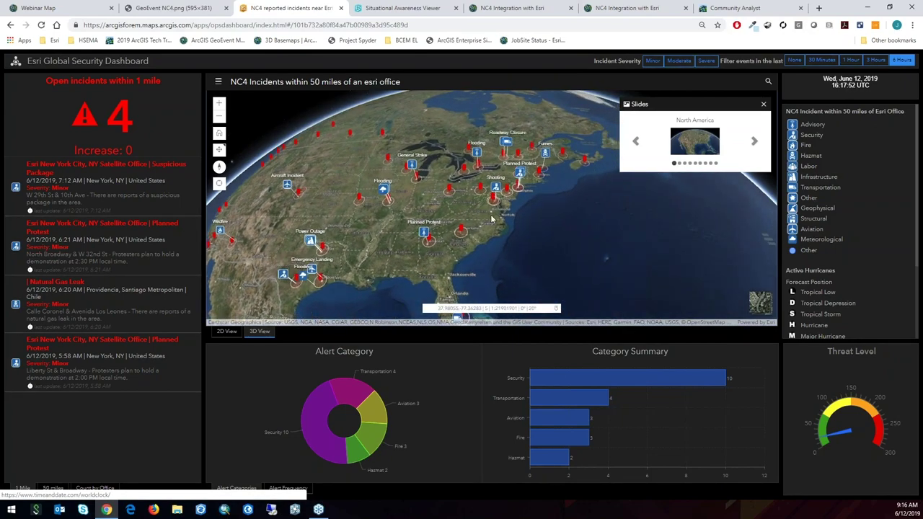
pyautogui.click(754, 144)
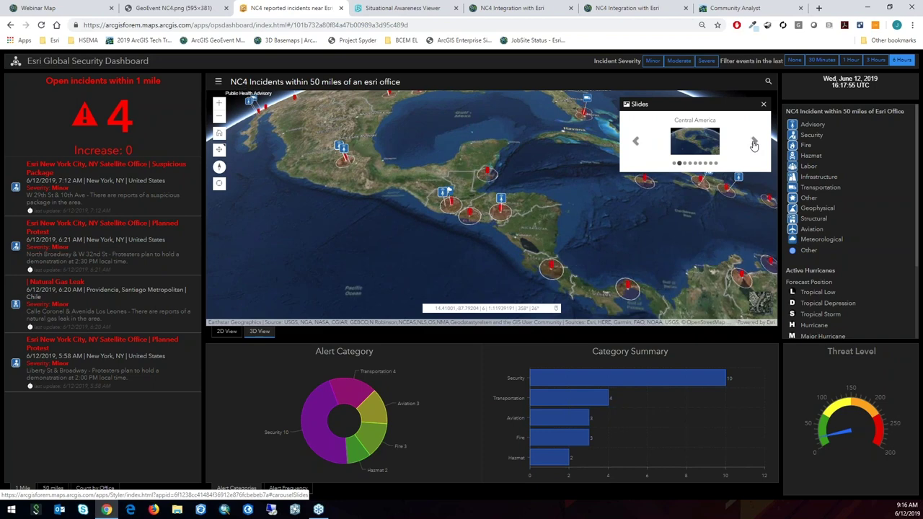
pyautogui.click(755, 145)
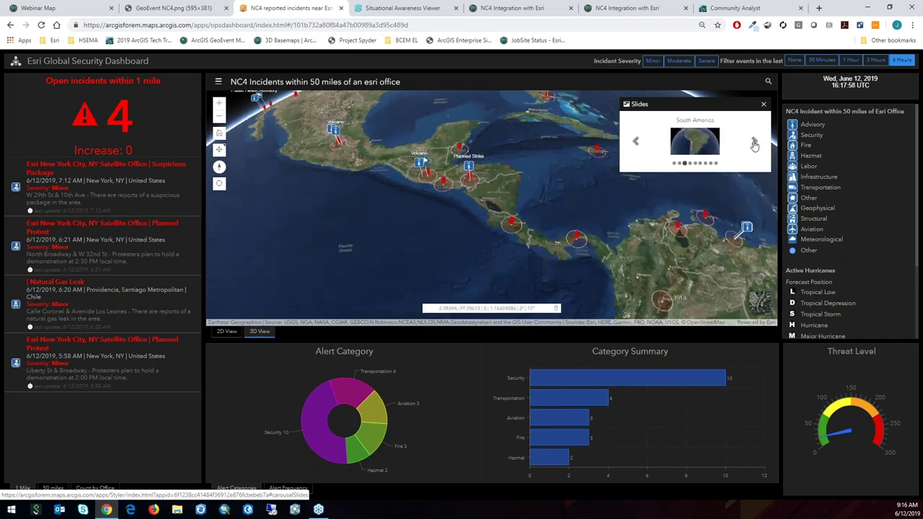
pyautogui.click(755, 144)
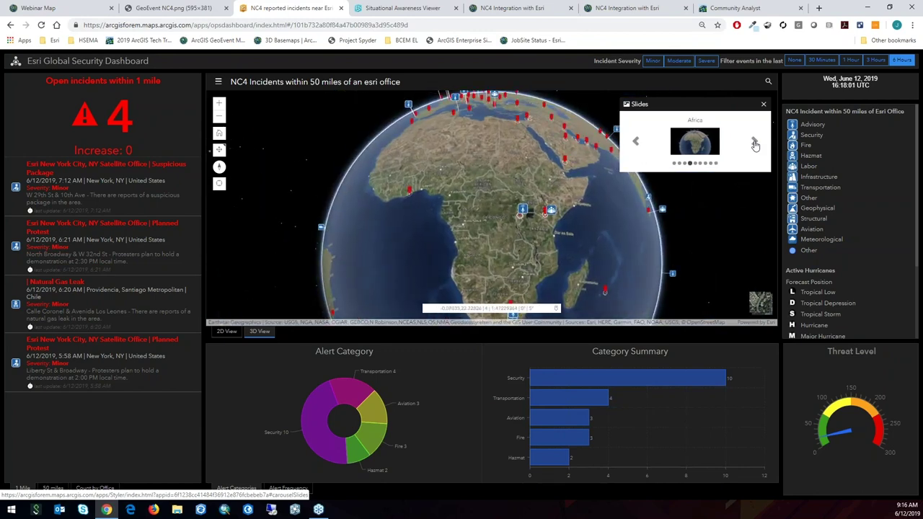
pyautogui.click(755, 144)
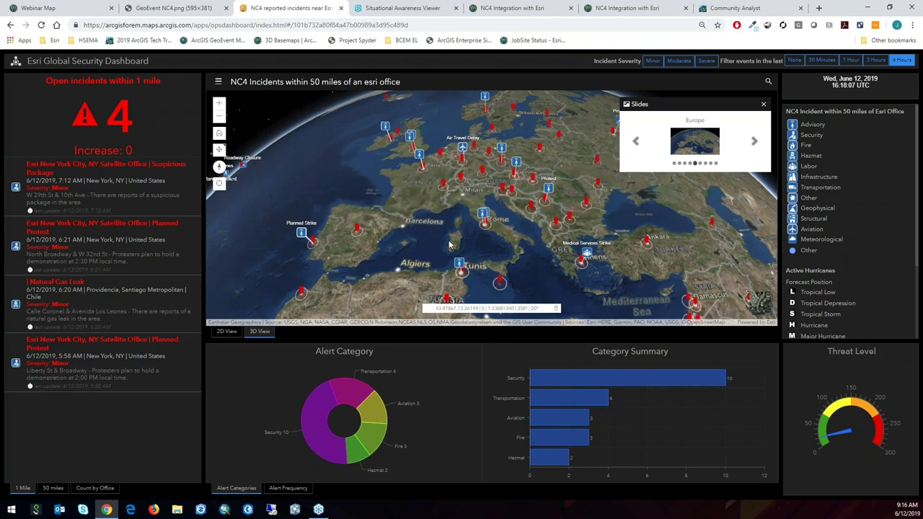
# Step: Look over the 3D incidents across eastern Europe and return the dashboard map to 2D
pyautogui.moveTo(444, 214); pyautogui.dragTo(360, 220)
pyautogui.moveTo(534, 227); pyautogui.dragTo(450, 233)
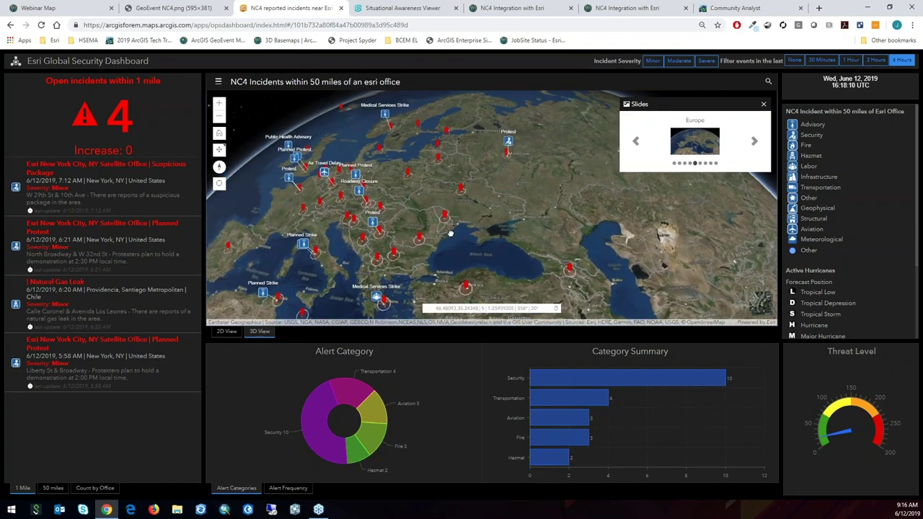
pyautogui.click(227, 332)
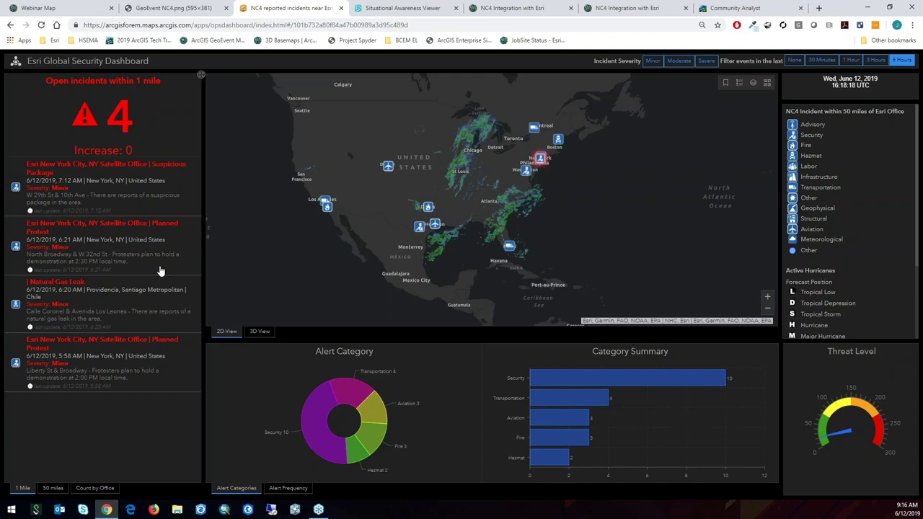
# Step: Switch to the Situational Awareness Viewer and review the Severe NC4 incidents in the info summary
pyautogui.click(372, 10)
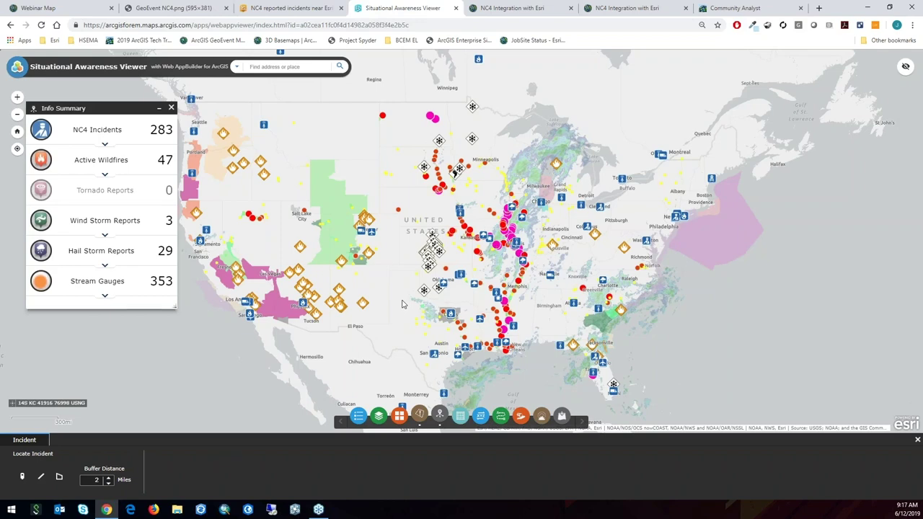
pyautogui.moveTo(418, 268); pyautogui.dragTo(472, 254)
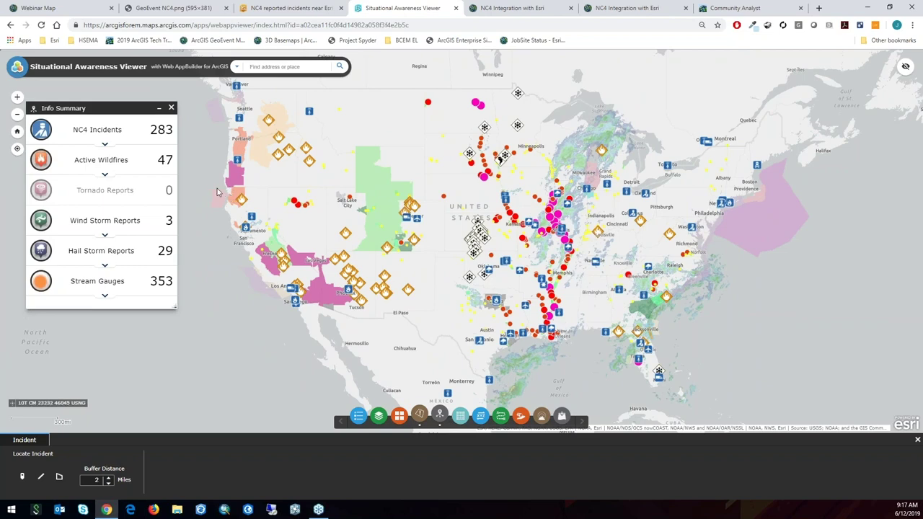
pyautogui.click(104, 143)
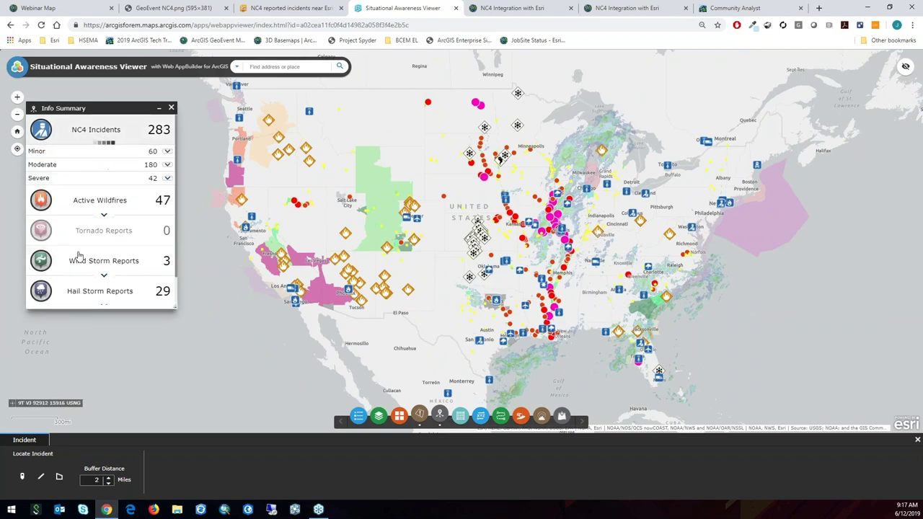
pyautogui.click(75, 180)
pyautogui.scroll(-1, 108, 289)
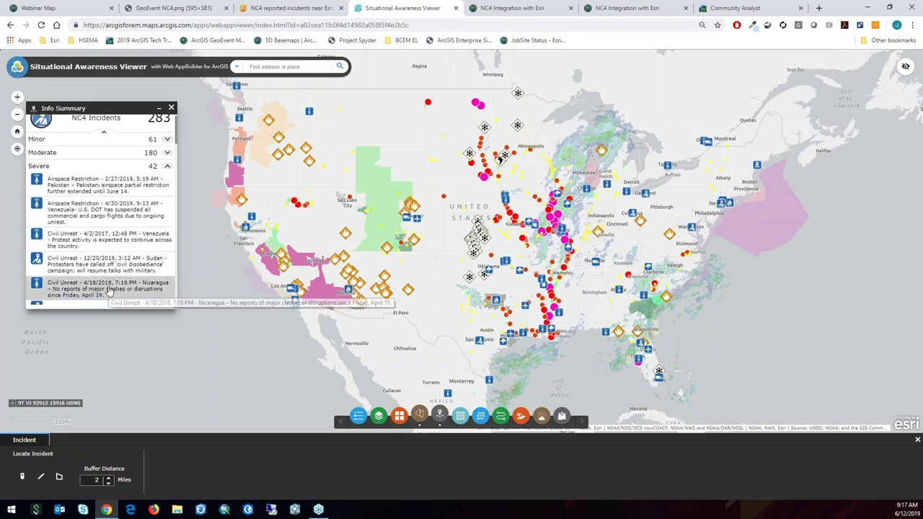
pyautogui.scroll(-5, 108, 288)
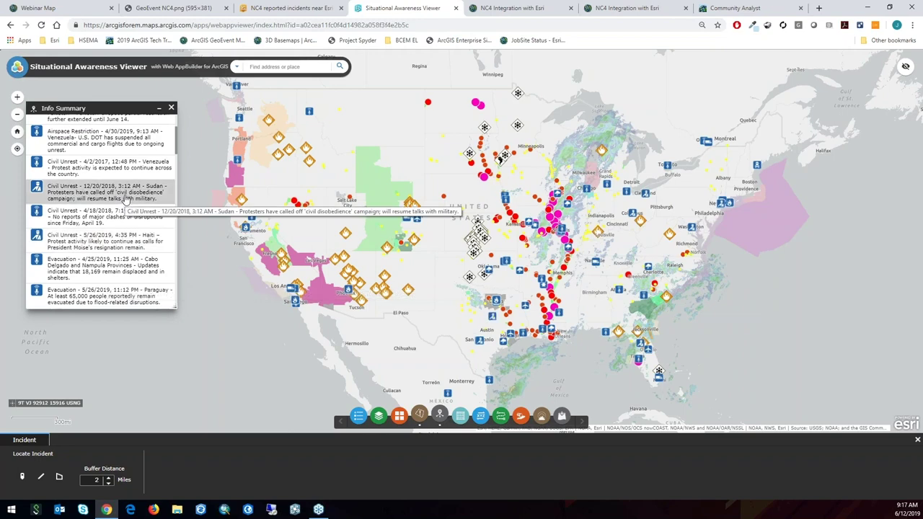
# Step: View the Sudan civil unrest incident on the map, then close its details and collapse the NC4 incidents list
pyautogui.click(125, 199)
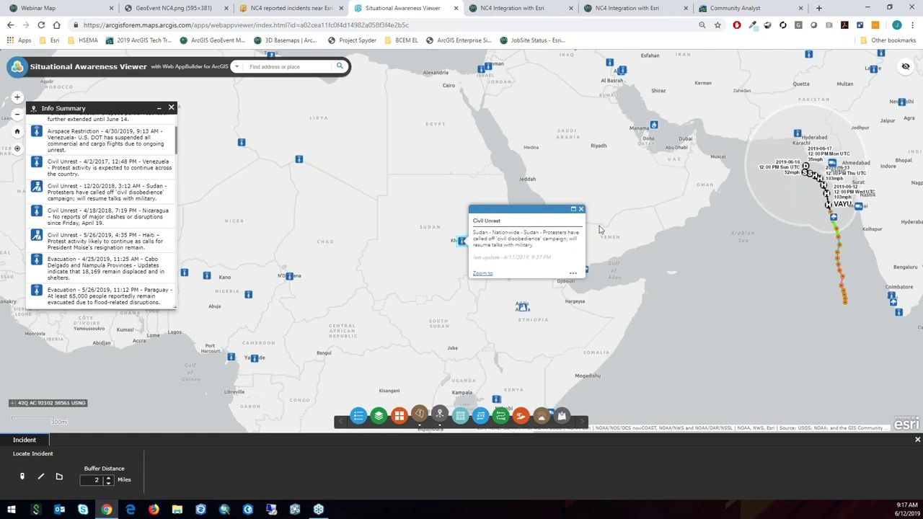
pyautogui.click(580, 211)
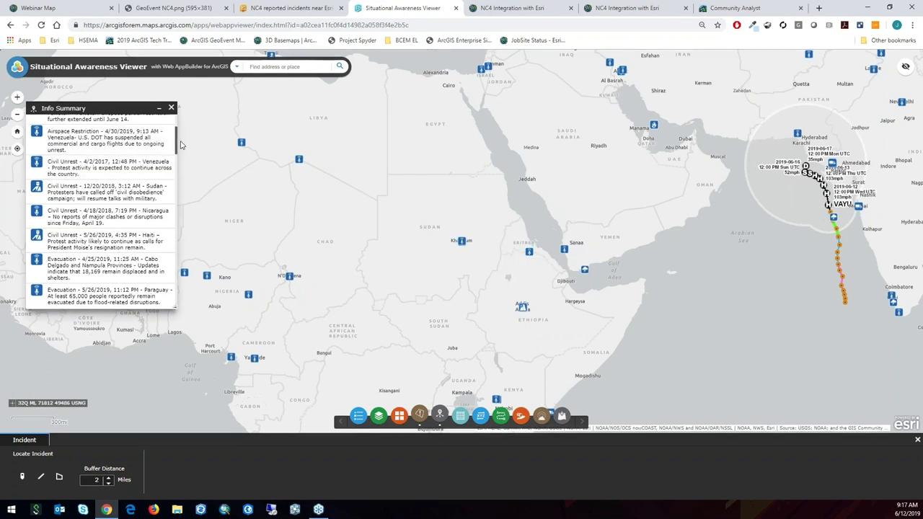
pyautogui.scroll(5, 176, 144)
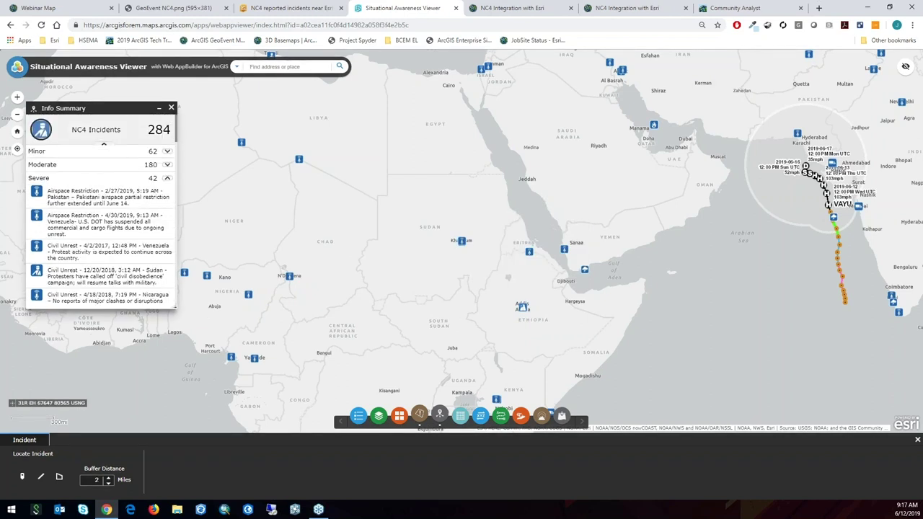
pyautogui.click(104, 146)
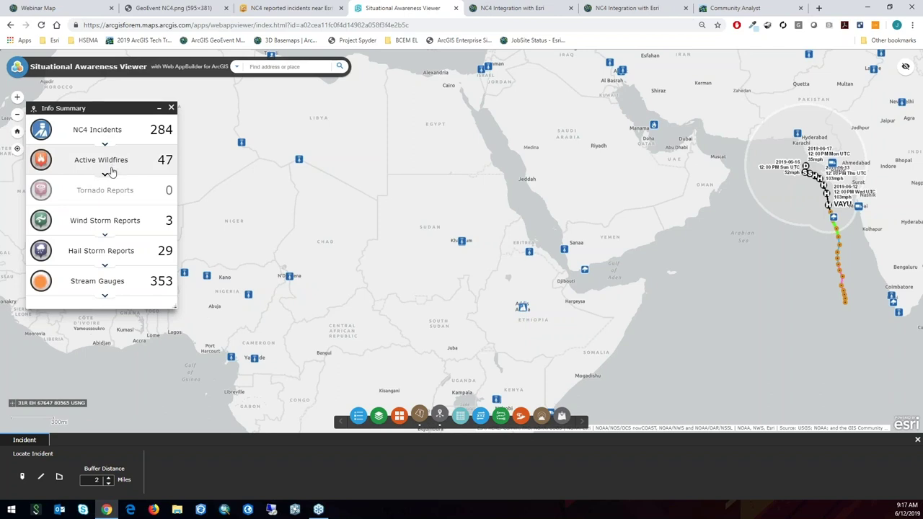
# Step: View the Palm Beach, FL wind storm report on the map and collapse the wind storm list
pyautogui.click(108, 223)
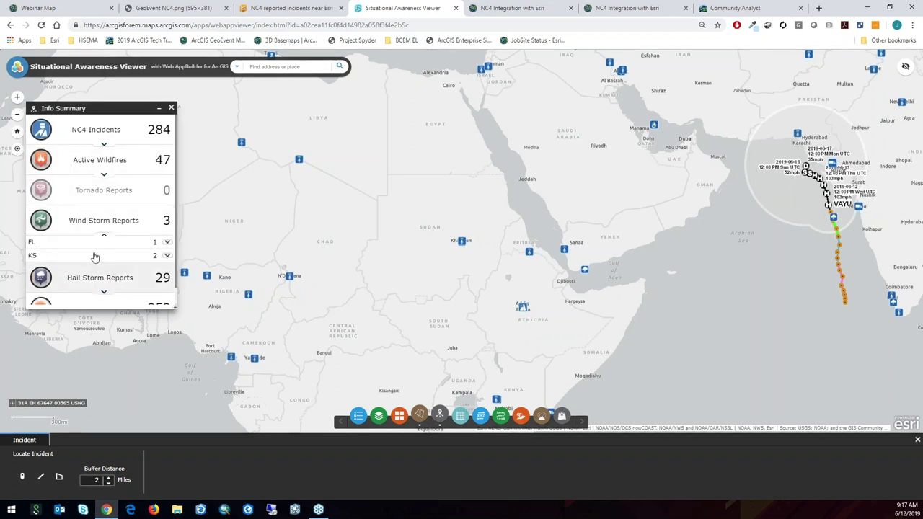
pyautogui.click(95, 244)
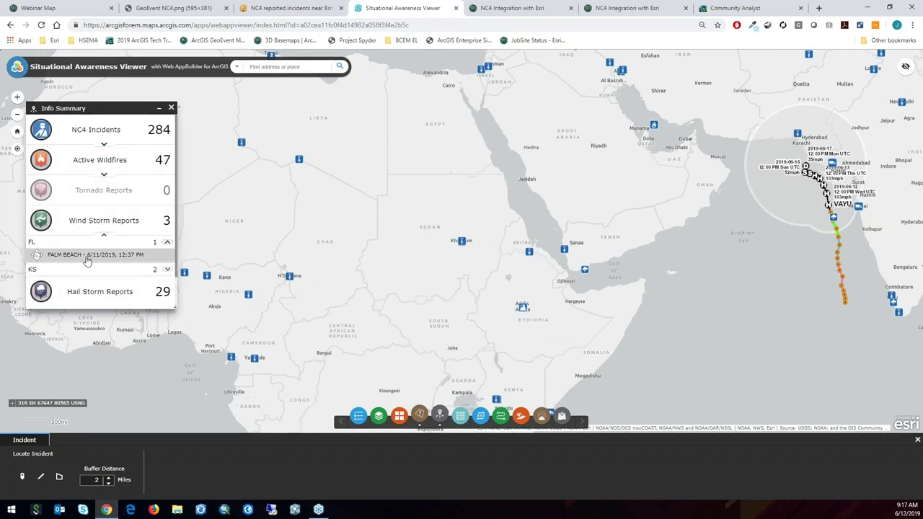
pyautogui.click(86, 256)
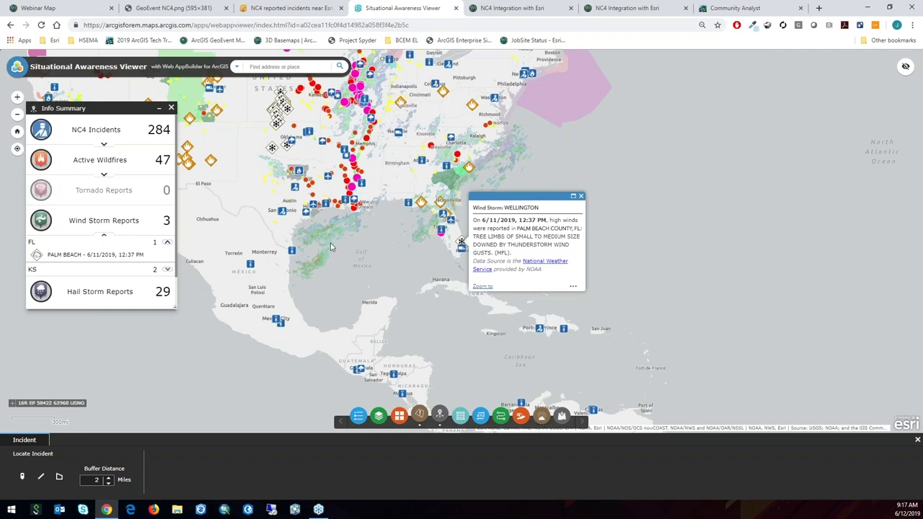
pyautogui.click(103, 236)
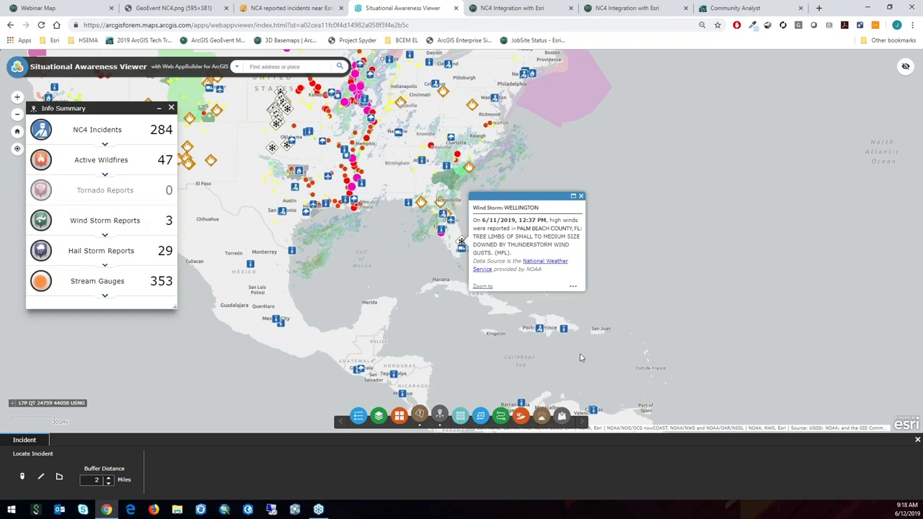
# Step: Set the motor vehicle accident in Davie, Florida as the incident location for the 2-mile buffer analysis
pyautogui.click(461, 250)
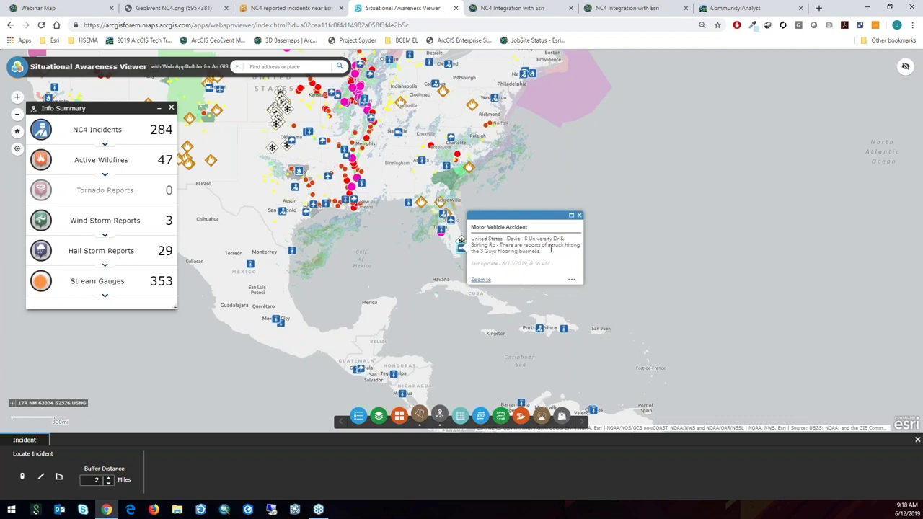
pyautogui.click(571, 279)
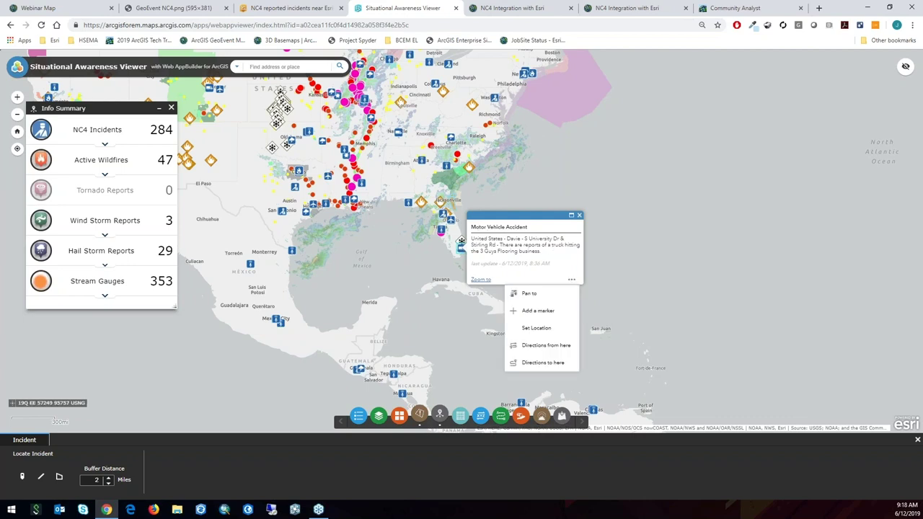
pyautogui.click(533, 330)
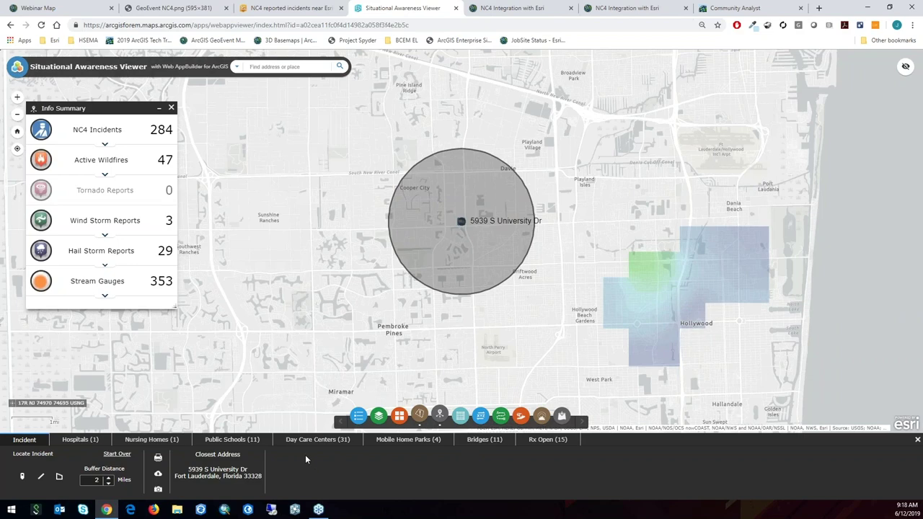
# Step: Examine the nursing homes, public schools, day care centers, mobile home parks and open pharmacies within the 2-mile buffer
pyautogui.click(163, 444)
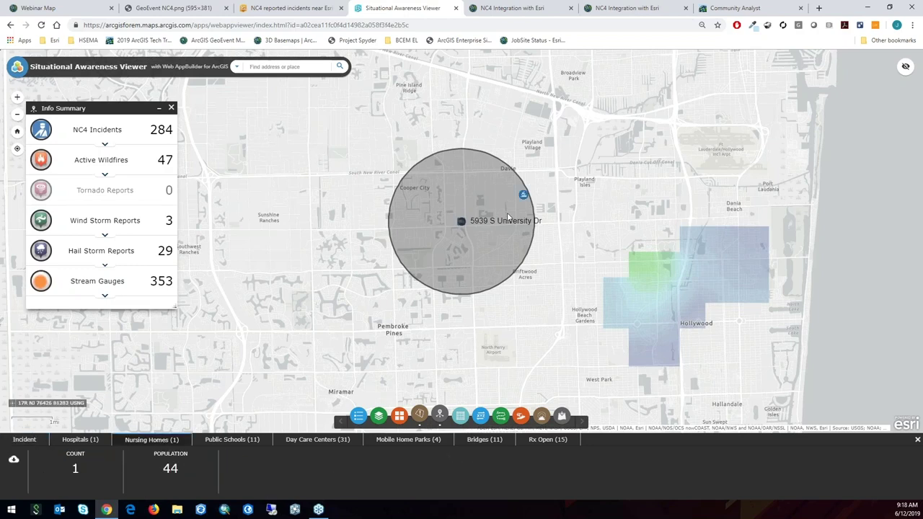
pyautogui.click(246, 444)
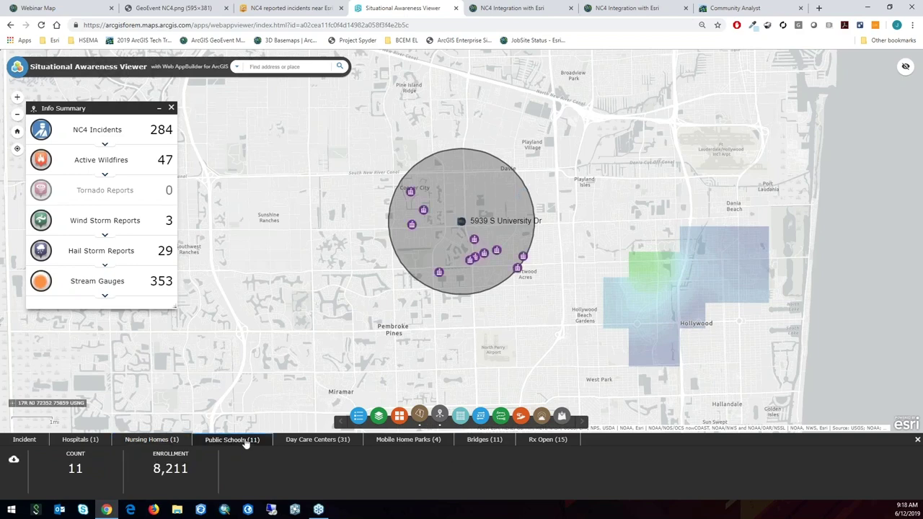
pyautogui.click(310, 443)
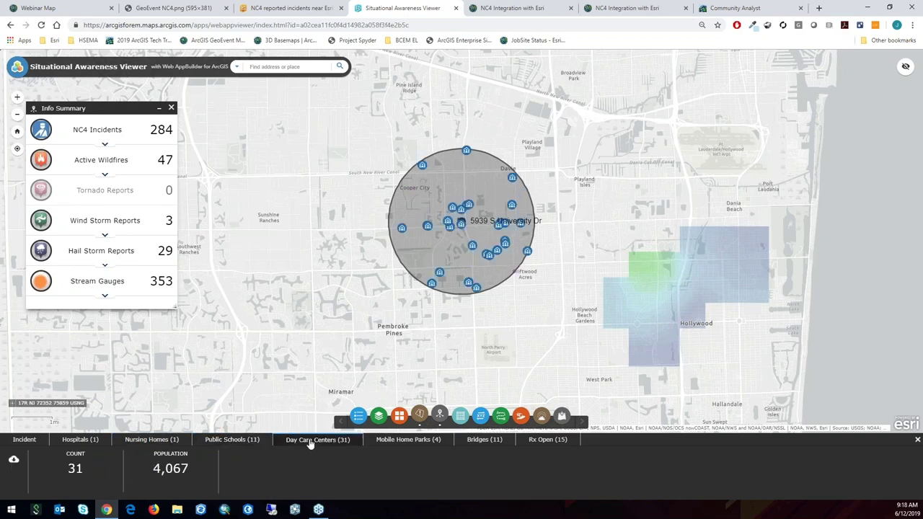
pyautogui.click(412, 442)
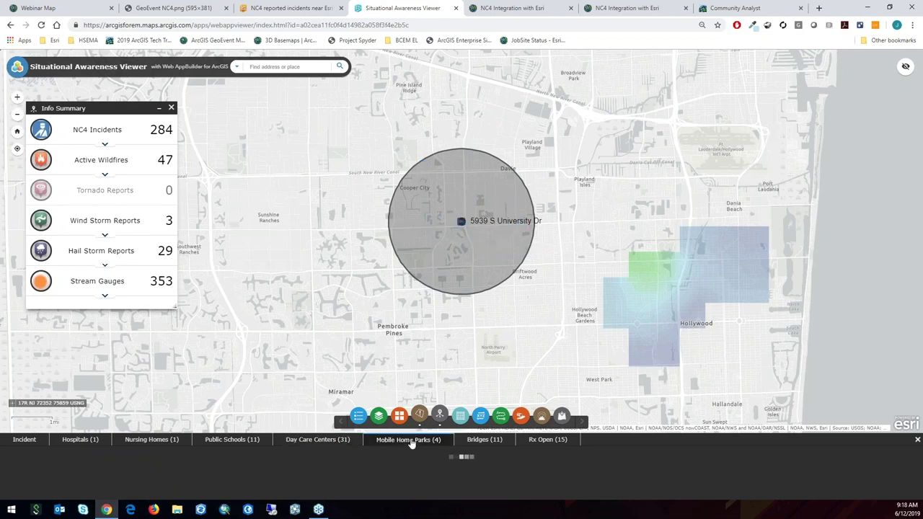
pyautogui.click(543, 441)
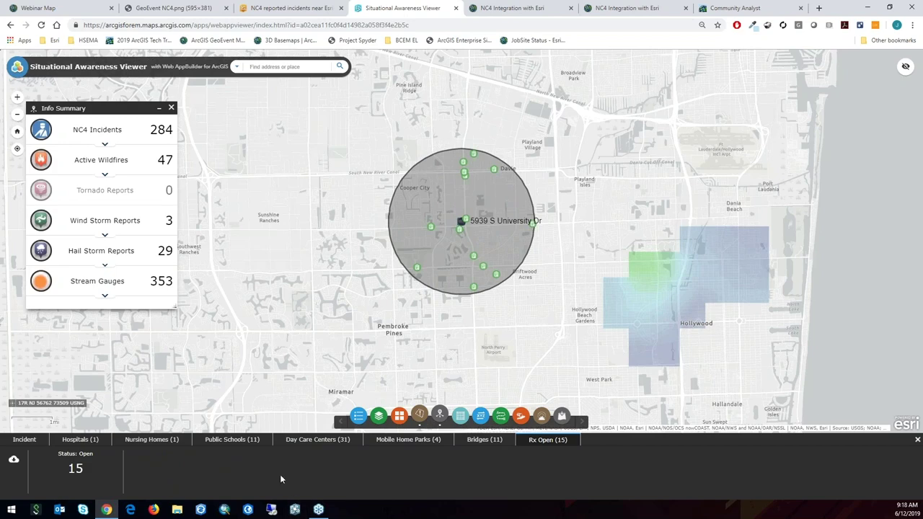
# Step: Generate a printable incident report titled "test" in portrait orientation on Letter ANSI A
pyautogui.click(28, 441)
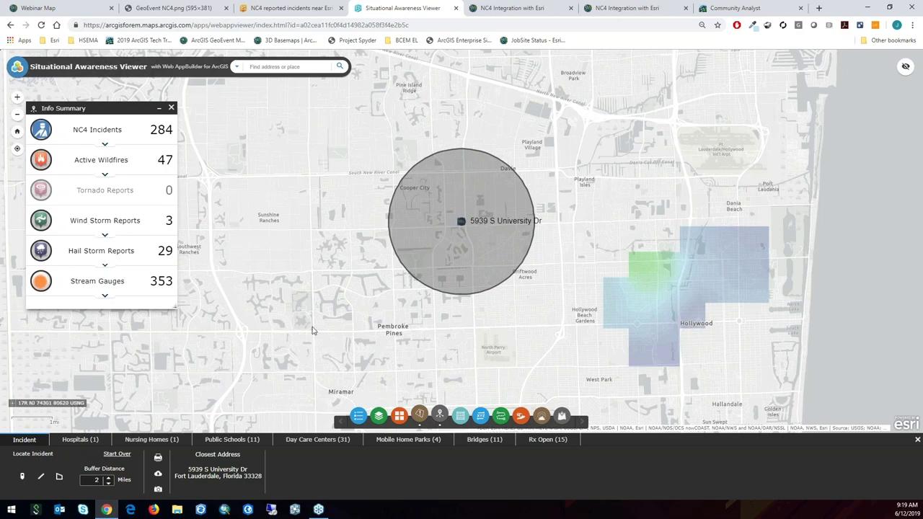
pyautogui.click(158, 459)
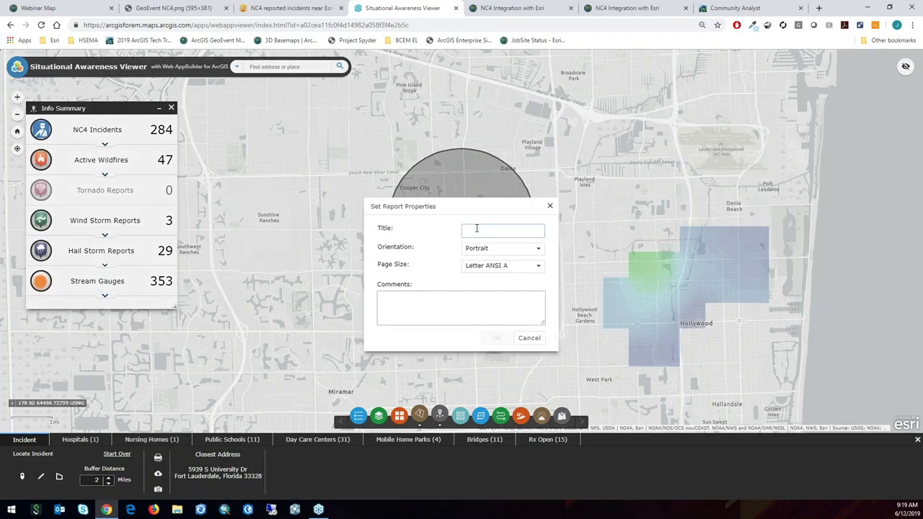
pyautogui.click(477, 227)
pyautogui.write('test')
pyautogui.click(497, 338)
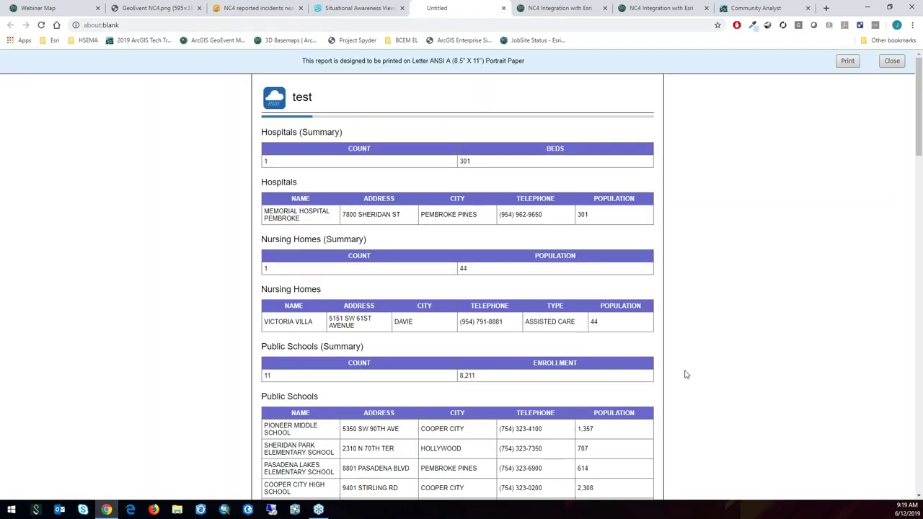
# Step: Examine the report's facility summaries and detail tables, and its incident map and legend
pyautogui.scroll(-3, 685, 377)
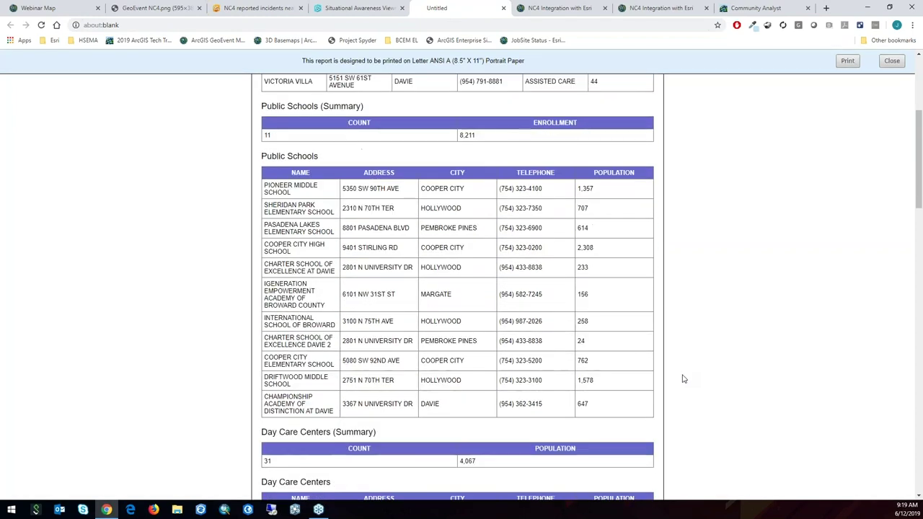
pyautogui.scroll(-2, 684, 380)
pyautogui.scroll(-1, 678, 382)
pyautogui.scroll(-2, 680, 383)
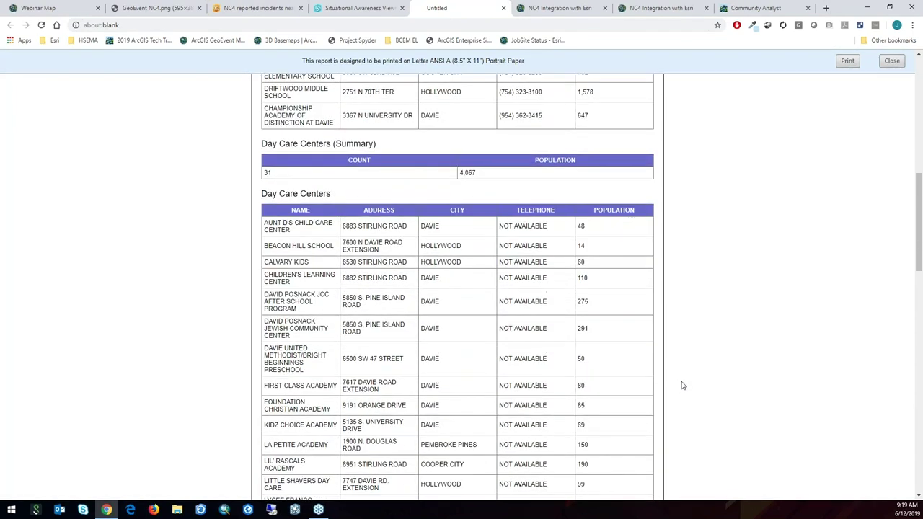
pyautogui.scroll(-2, 682, 385)
pyautogui.scroll(-2, 681, 384)
pyautogui.scroll(4, 679, 384)
pyautogui.scroll(4, 678, 387)
pyautogui.scroll(3, 676, 387)
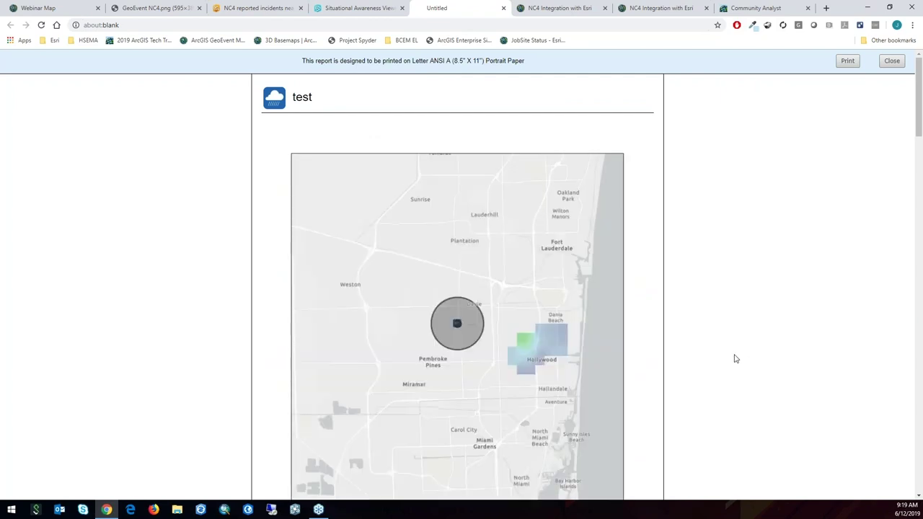
pyautogui.scroll(-2, 735, 359)
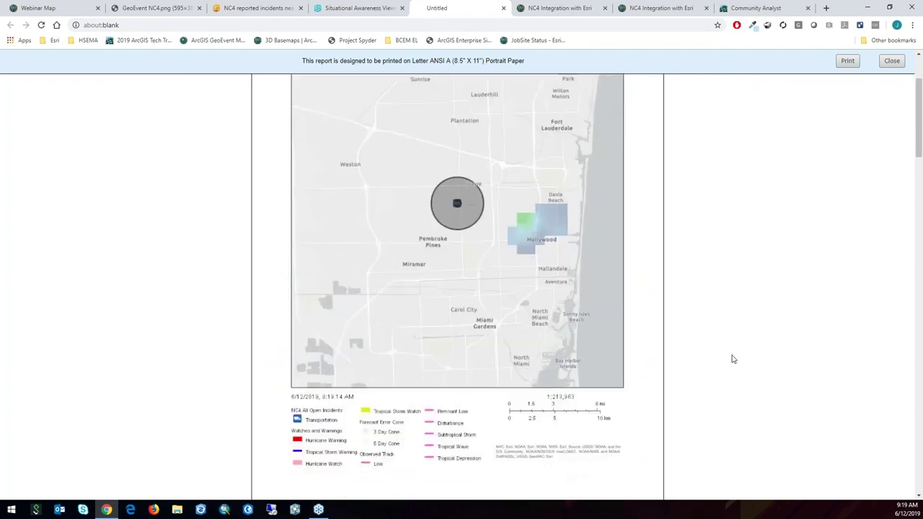
# Step: Return to the Situational Awareness Viewer and close the 2-mile incident impact analysis
pyautogui.click(354, 11)
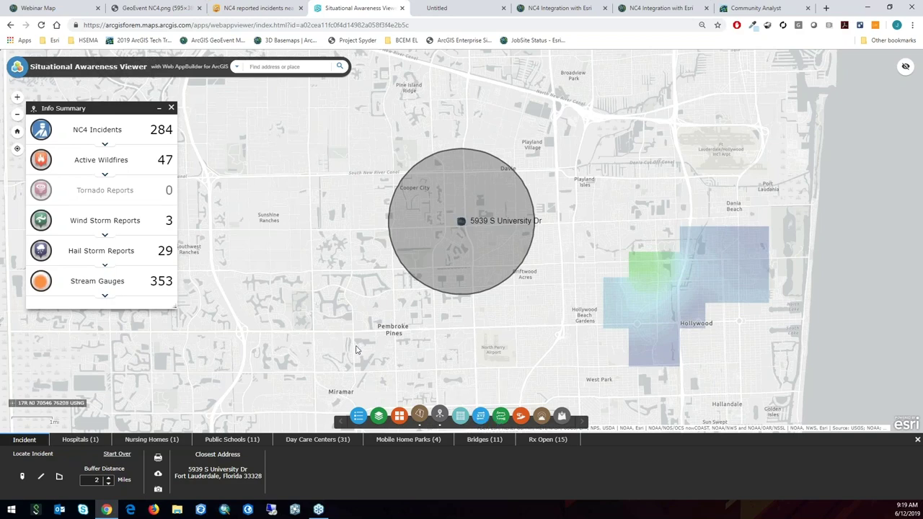
pyautogui.click(918, 439)
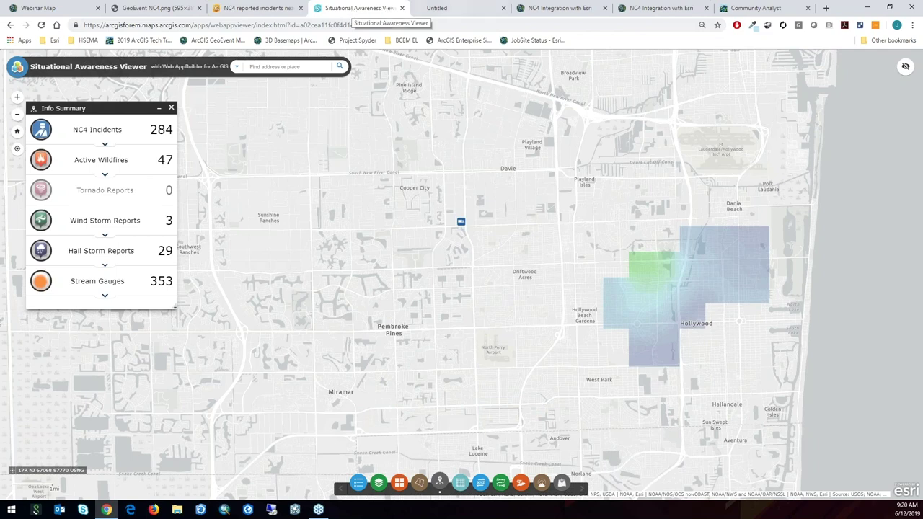
# Step: In the Map Series Builder, inspect the web page link behind the NC4 Incident Dashboard for Esri Global Offices entry, leaving it unedited
pyautogui.click(485, 14)
pyautogui.click(542, 9)
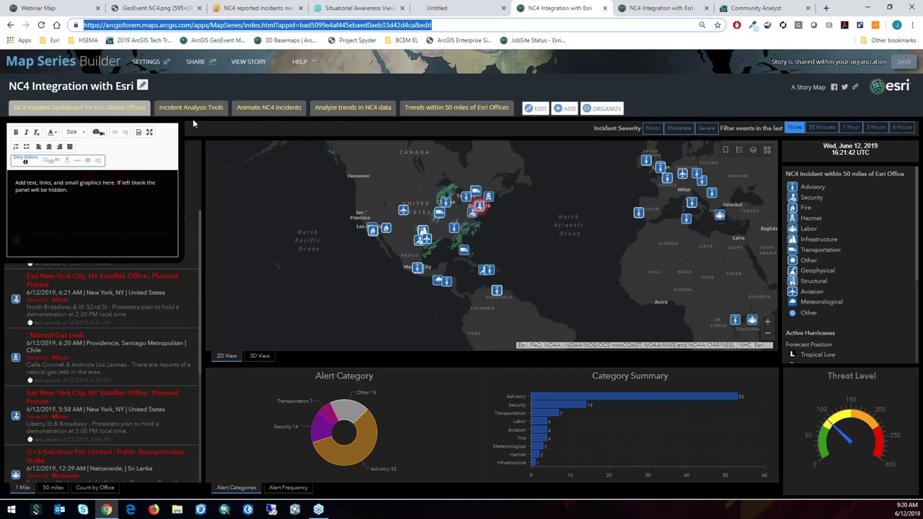
pyautogui.click(536, 109)
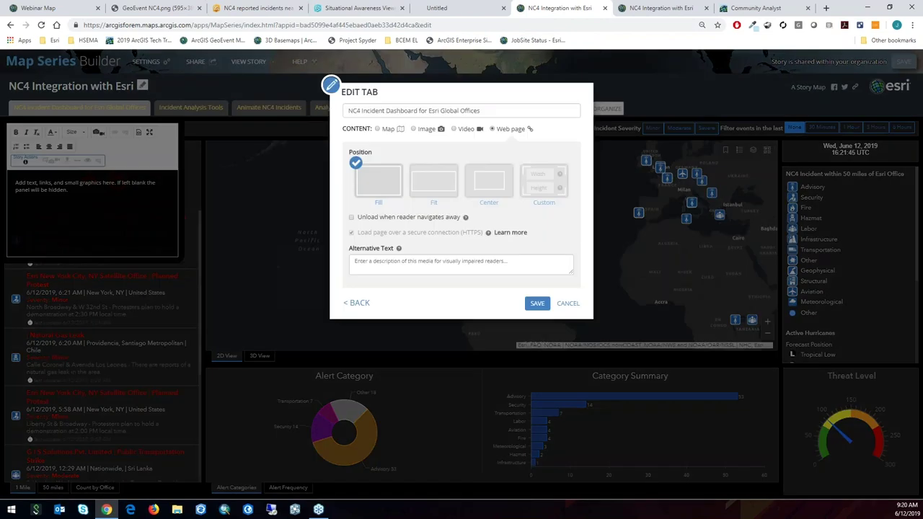
pyautogui.click(359, 303)
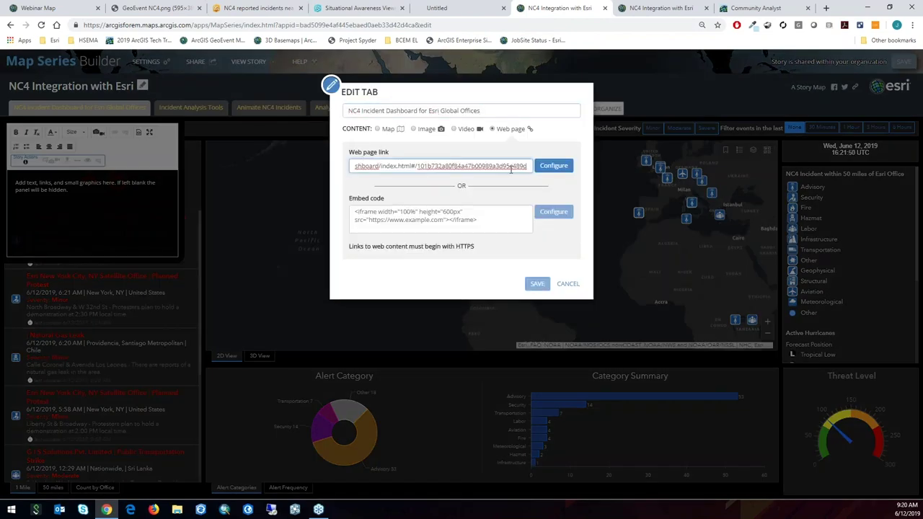
pyautogui.click(568, 283)
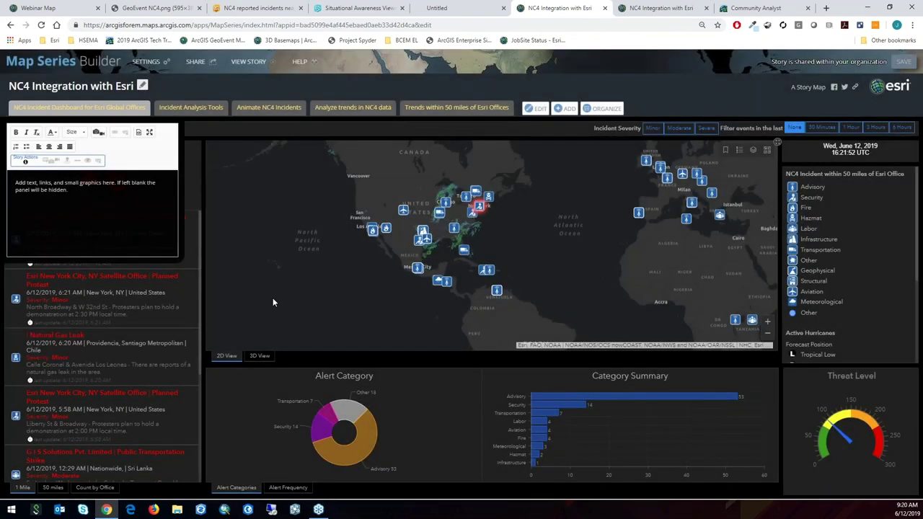
# Step: Review the published NC4 Integration with Esri story map, covering the dashboard, incident analysis tools, incident animation and both trend analyses
pyautogui.click(647, 9)
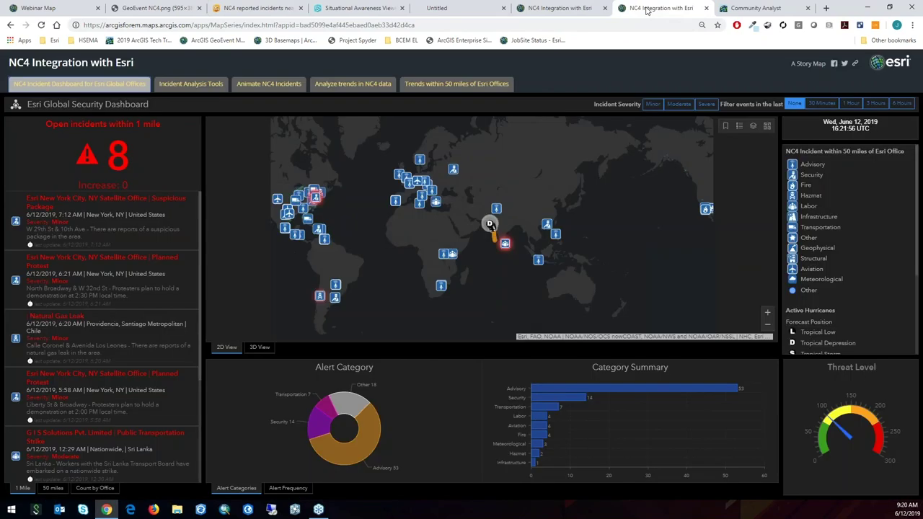
pyautogui.click(376, 25)
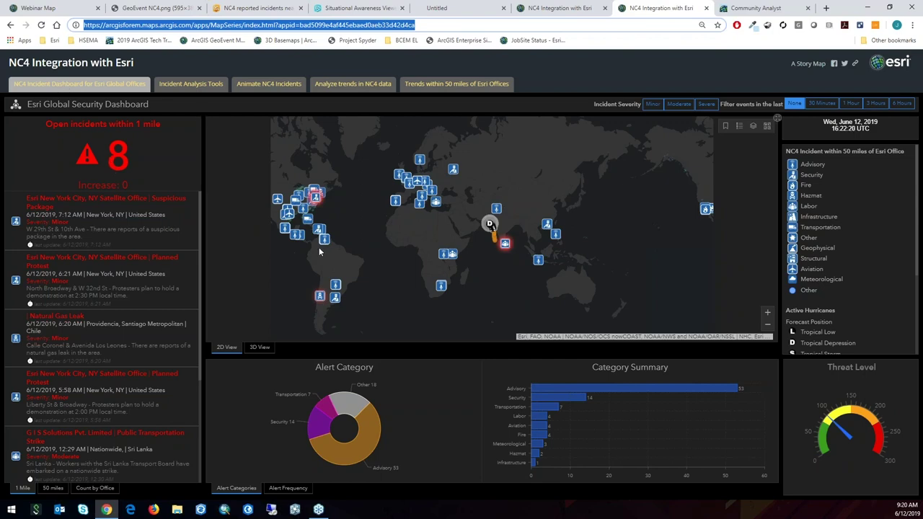
pyautogui.click(185, 87)
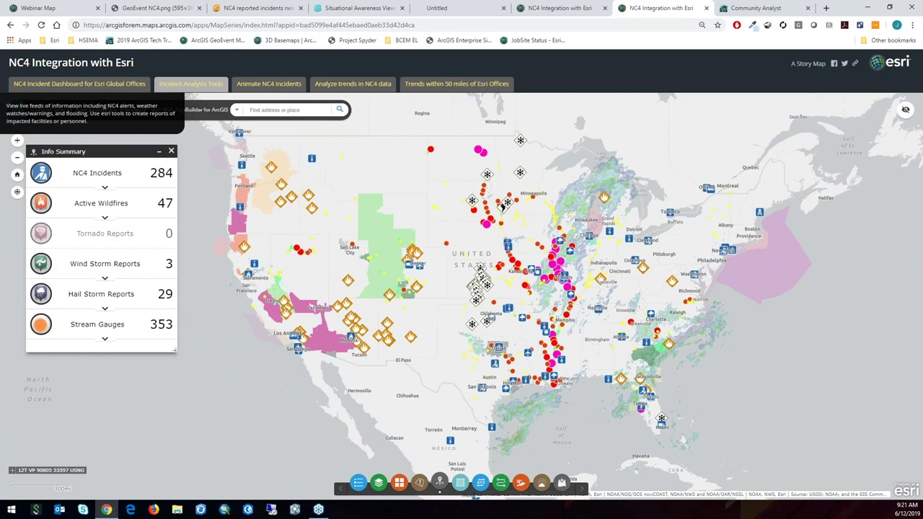
pyautogui.click(268, 83)
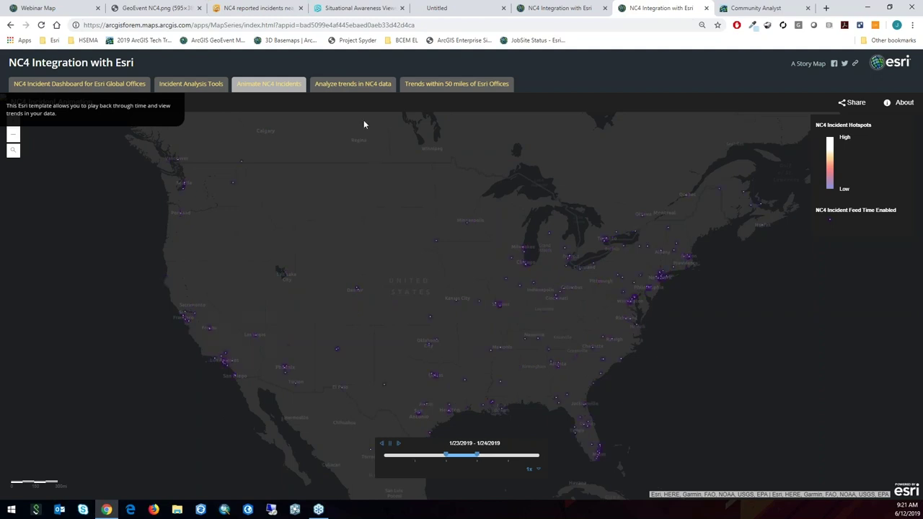
pyautogui.click(358, 86)
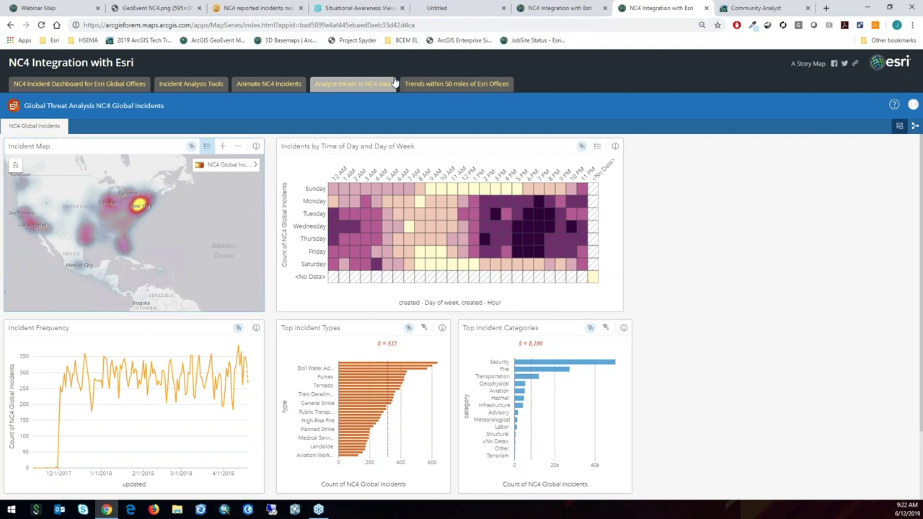
pyautogui.click(438, 85)
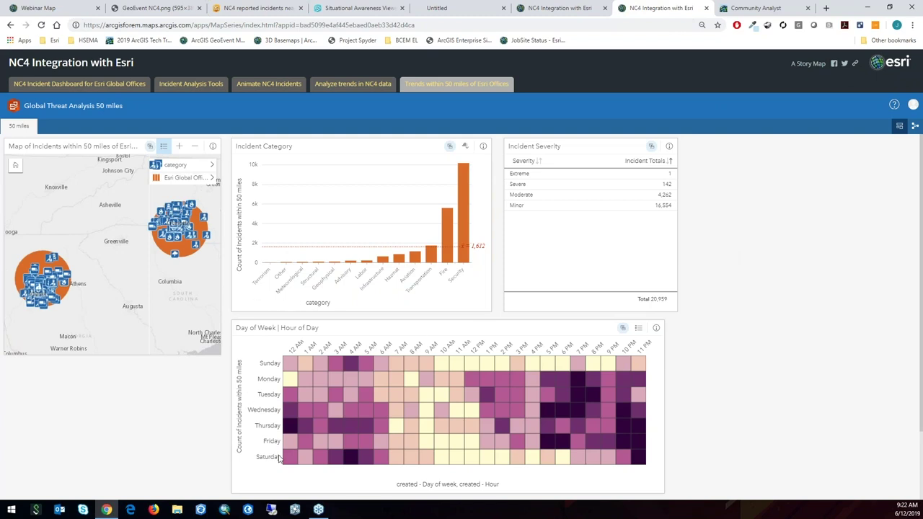
# Step: Filter the trends within 50 miles of Esri offices to Severe incidents and examine the analysis workflow behind them
pyautogui.click(520, 186)
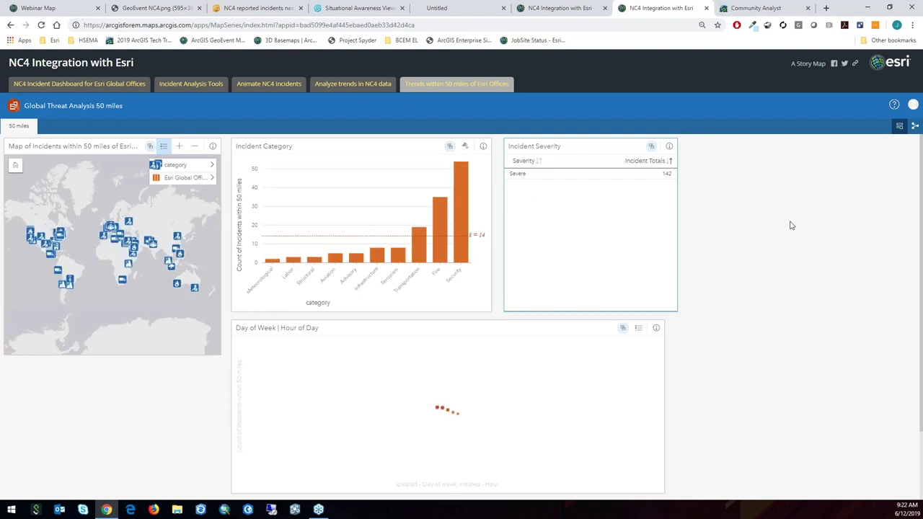
pyautogui.click(914, 127)
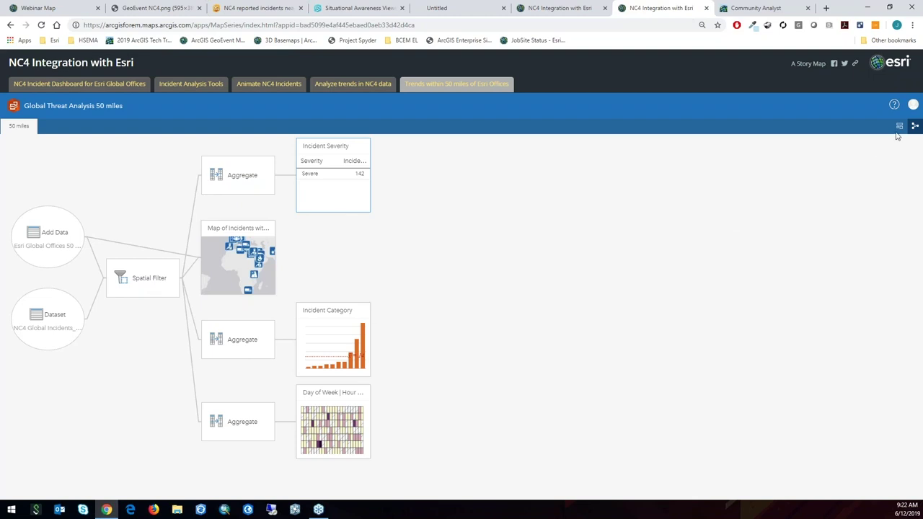
pyautogui.click(913, 105)
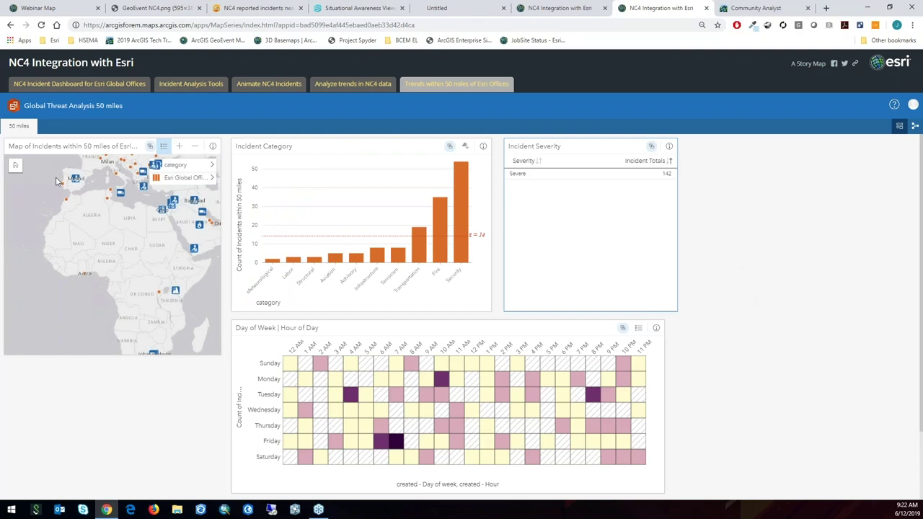
pyautogui.click(47, 85)
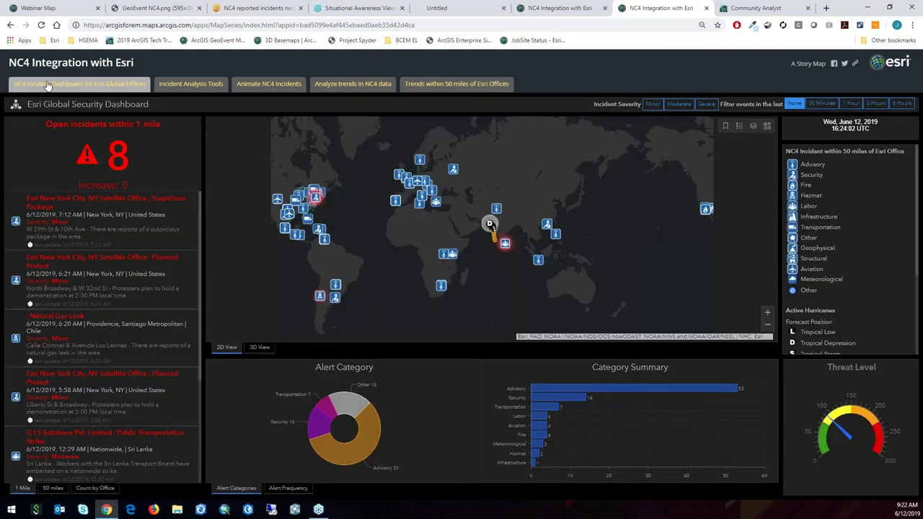
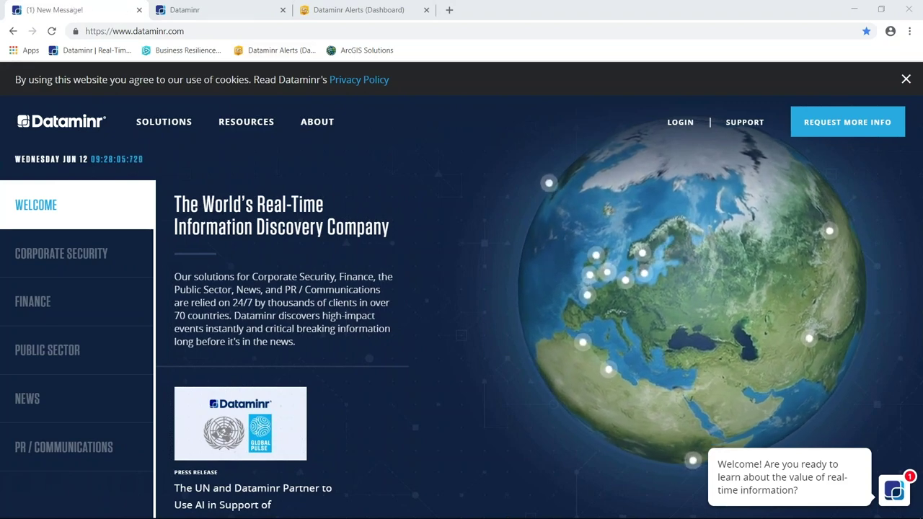
# Step: Switch to Dataminr and examine the real-time alert feed and alert map
pyautogui.click(235, 10)
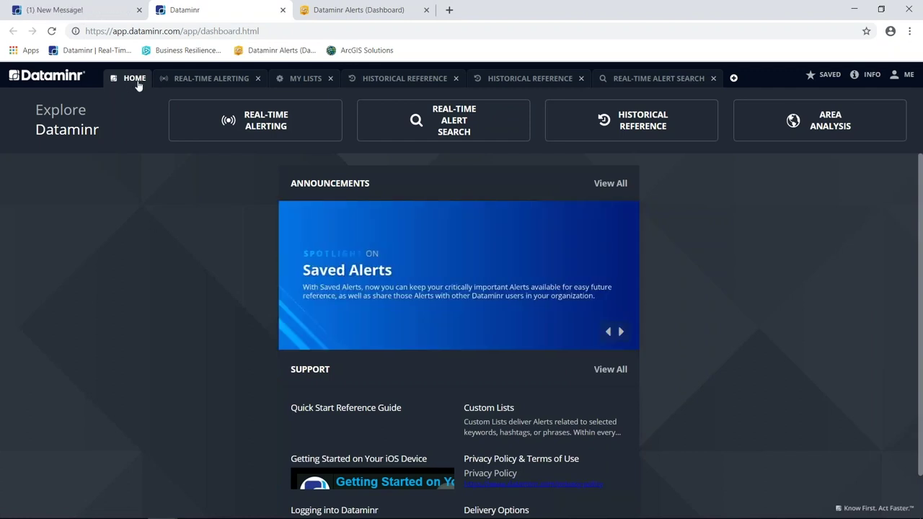
pyautogui.click(193, 93)
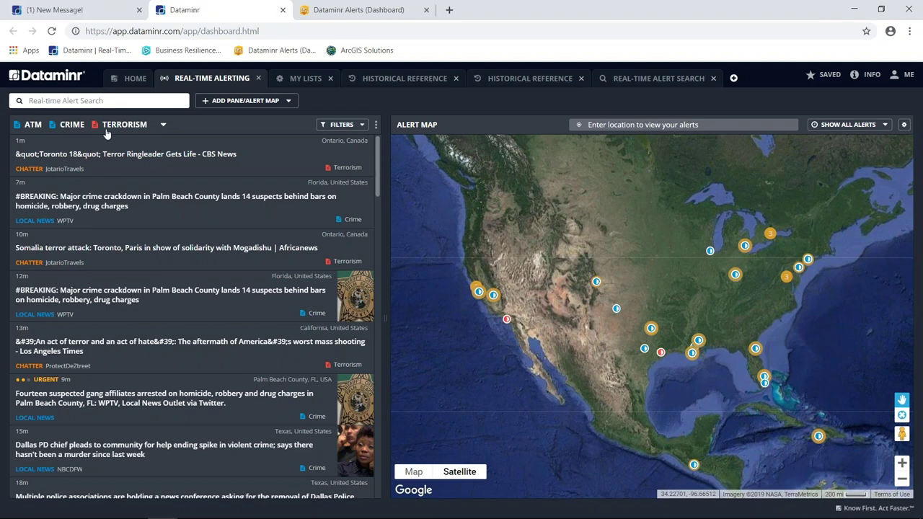
# Step: Examine the alert topics selected in the Esri All Topics list, closing its settings without changes
pyautogui.click(307, 79)
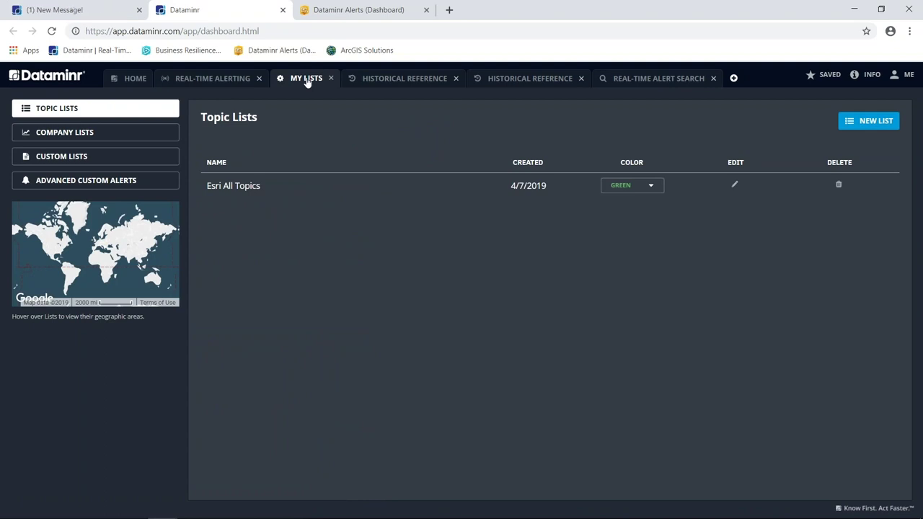
pyautogui.moveTo(241, 192)
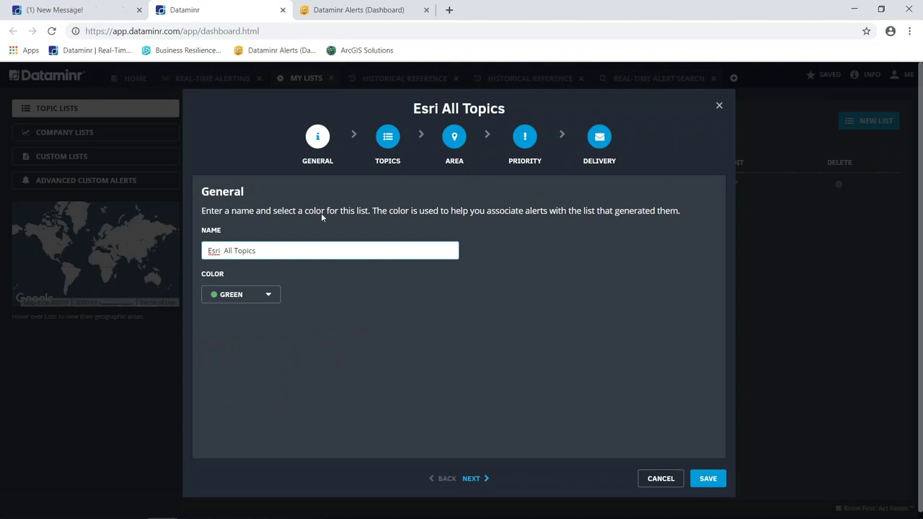
pyautogui.click(387, 138)
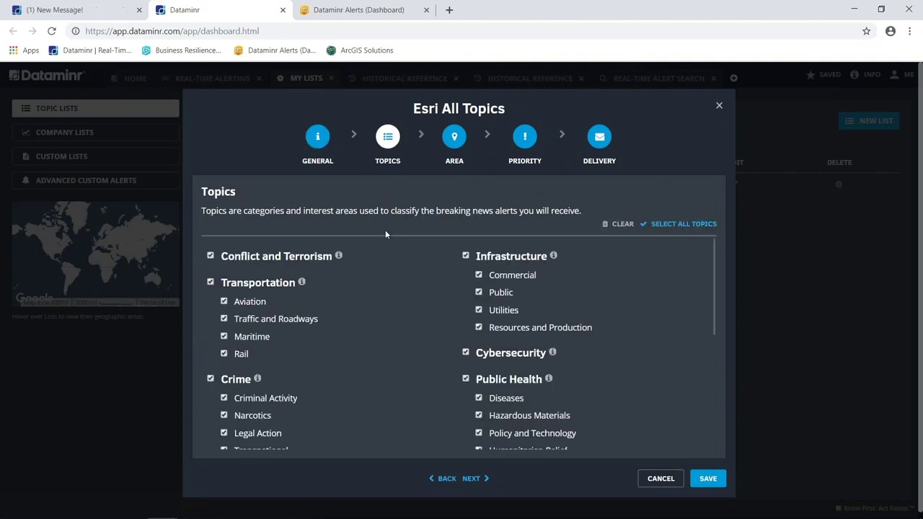
pyautogui.moveTo(716, 264)
pyautogui.mouseDown()
pyautogui.moveTo(715, 375)
pyautogui.moveTo(709, 318)
pyautogui.mouseUp()
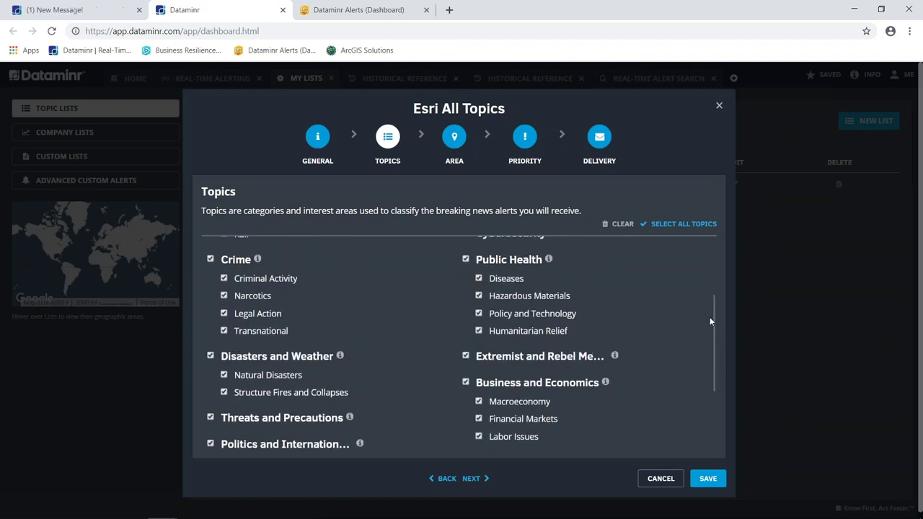
pyautogui.click(719, 106)
pyautogui.click(477, 312)
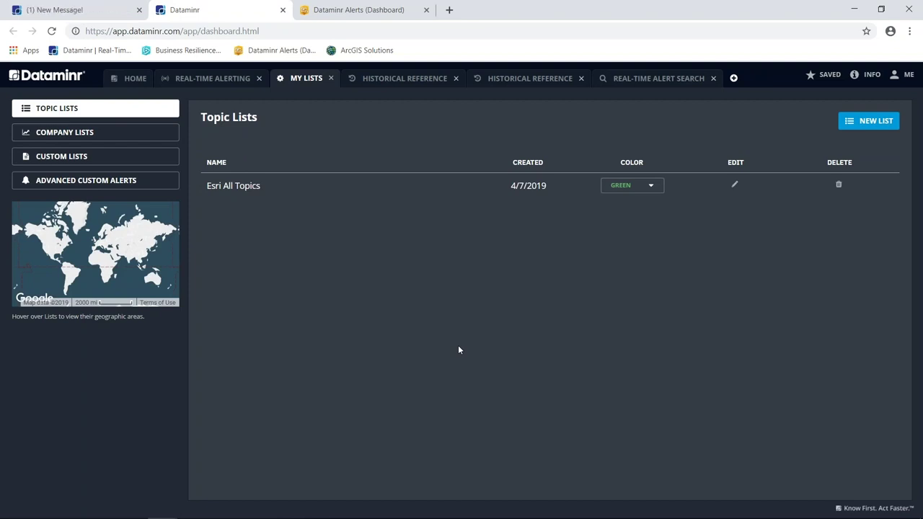
# Step: Examine the company lists and custom lists, including the geographic area covered by the ATM list
pyautogui.click(115, 138)
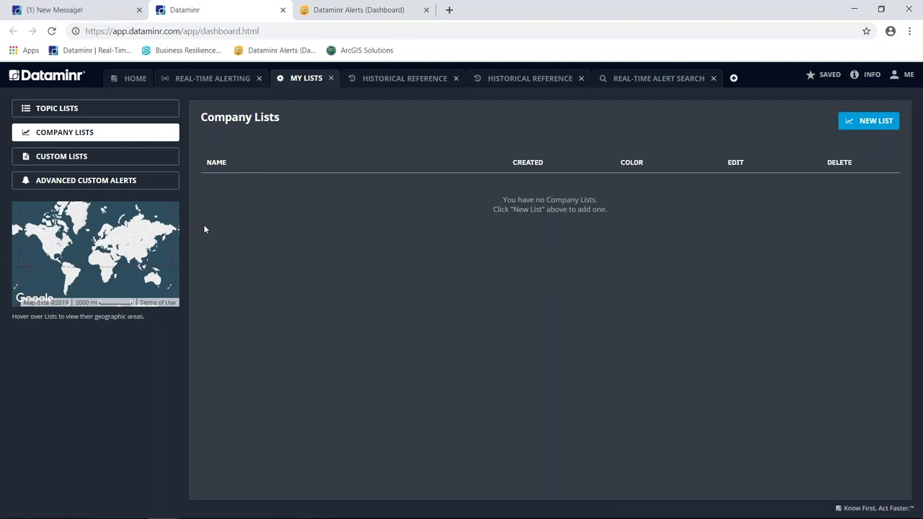
pyautogui.click(99, 157)
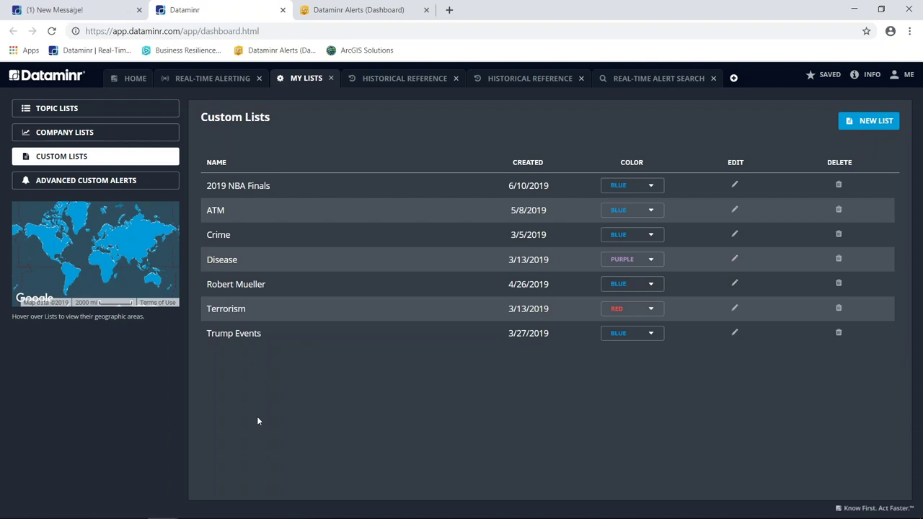
pyautogui.moveTo(225, 212)
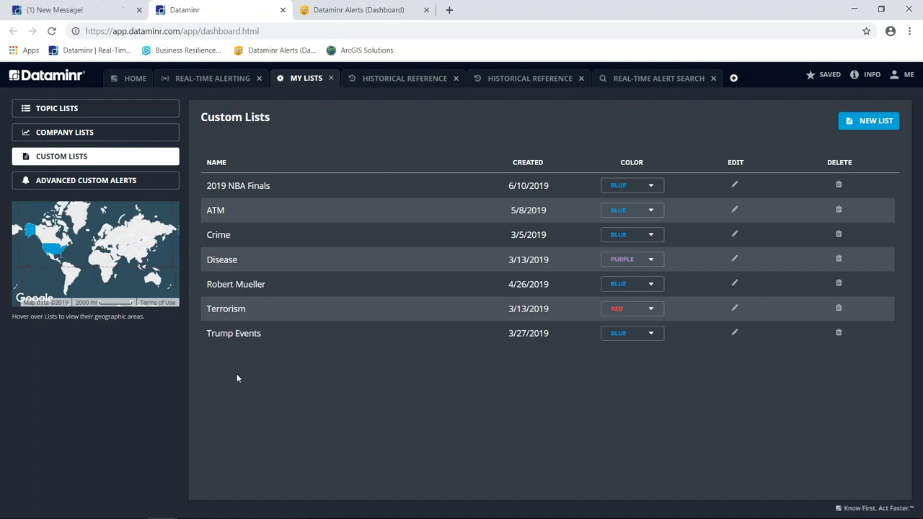
# Step: Switch to ArcGIS Pro and display the Dataminr Multiday Pull geoprocessing tool in a pinned pane
pyautogui.hotkey('alt', 'Tab')
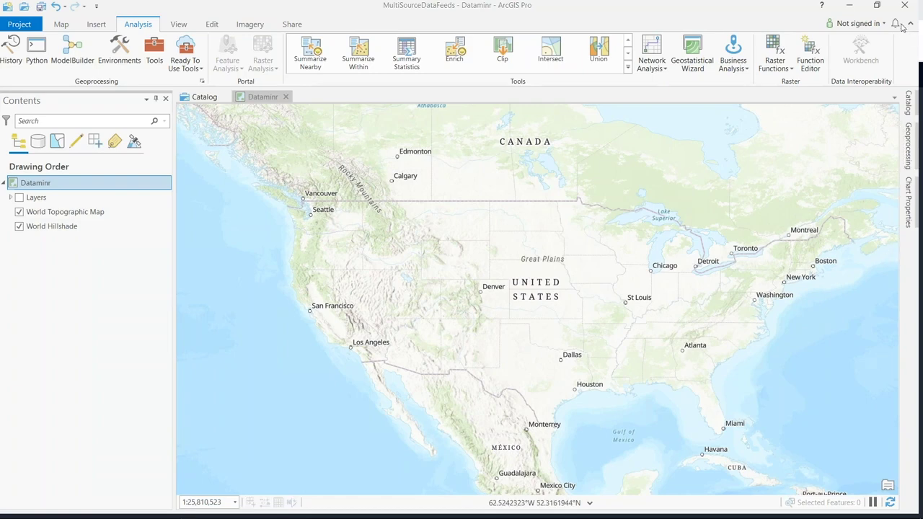
pyautogui.click(909, 148)
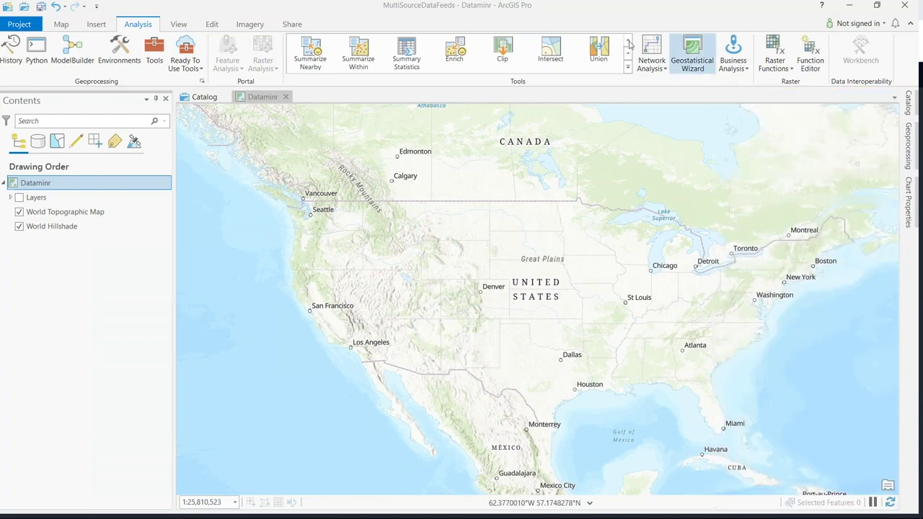
pyautogui.click(909, 152)
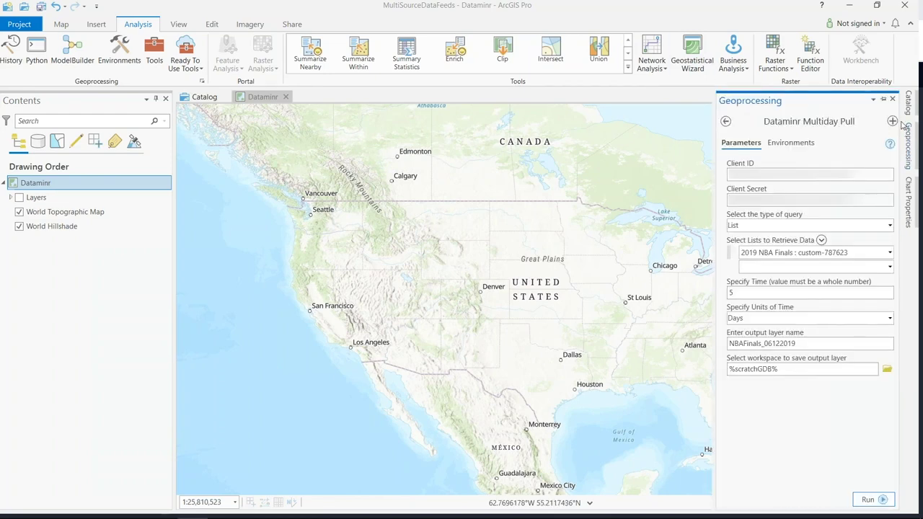
pyautogui.click(898, 98)
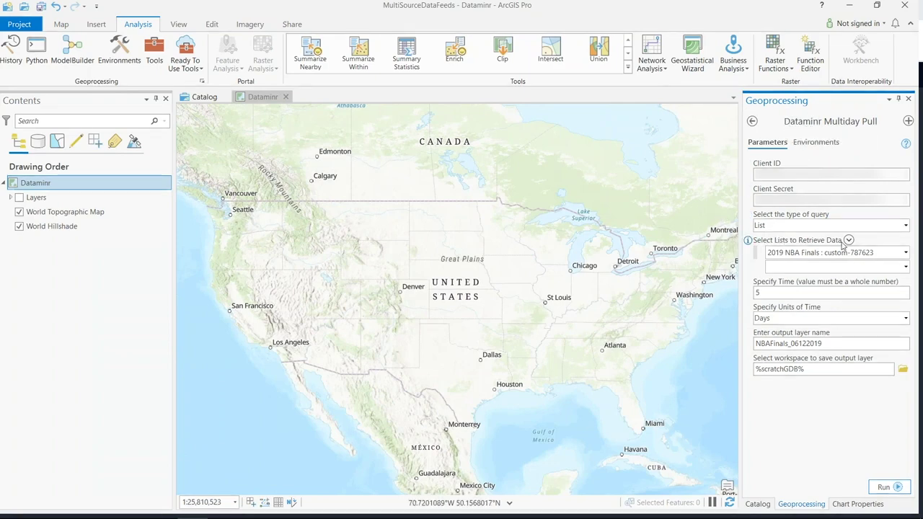
# Step: Review the Dataminr lists available for retrieval and set the tool's query type to Keyword
pyautogui.click(905, 227)
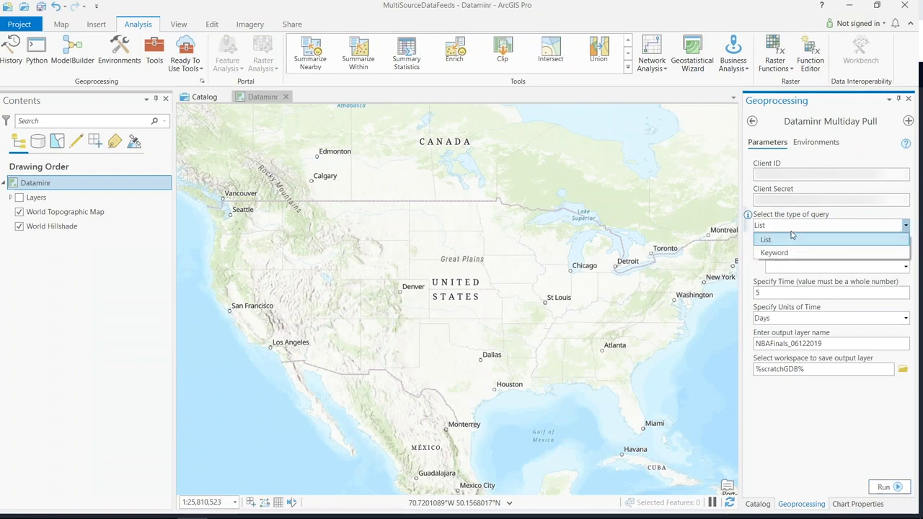
pyautogui.click(788, 239)
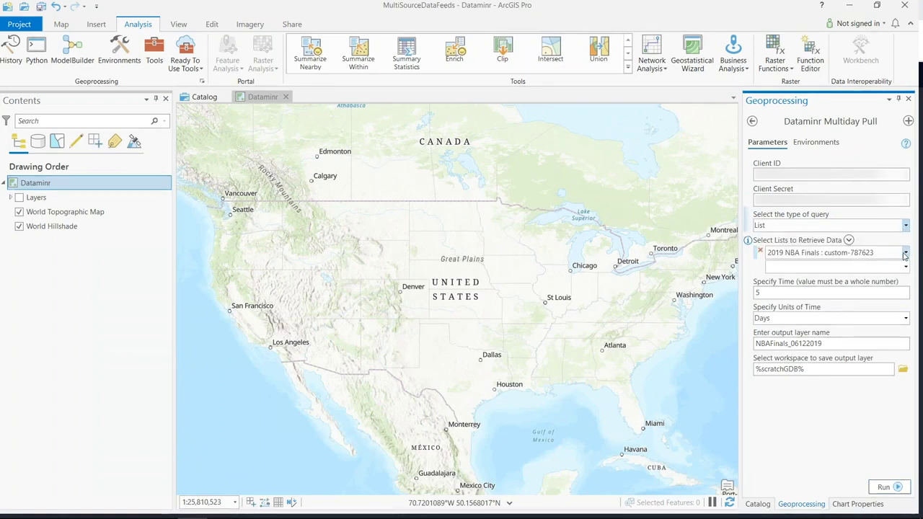
pyautogui.click(906, 254)
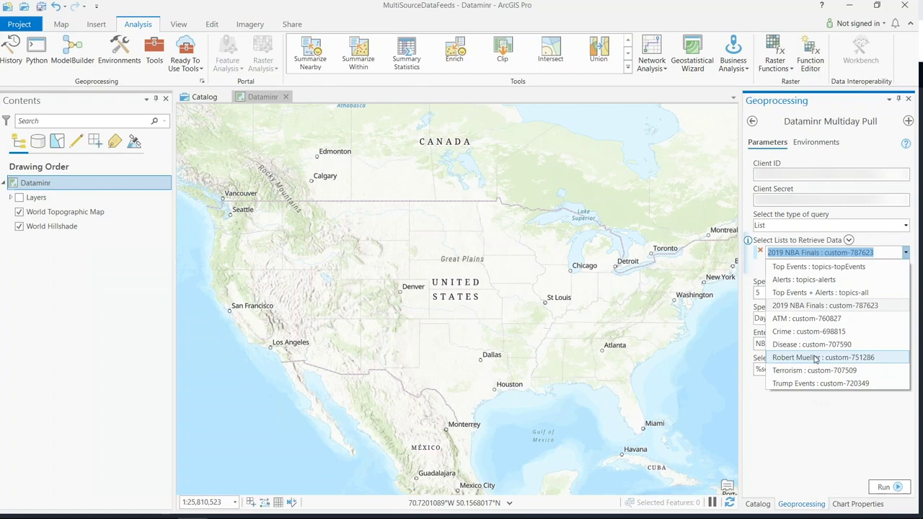
pyautogui.click(801, 253)
pyautogui.click(859, 225)
pyautogui.click(799, 254)
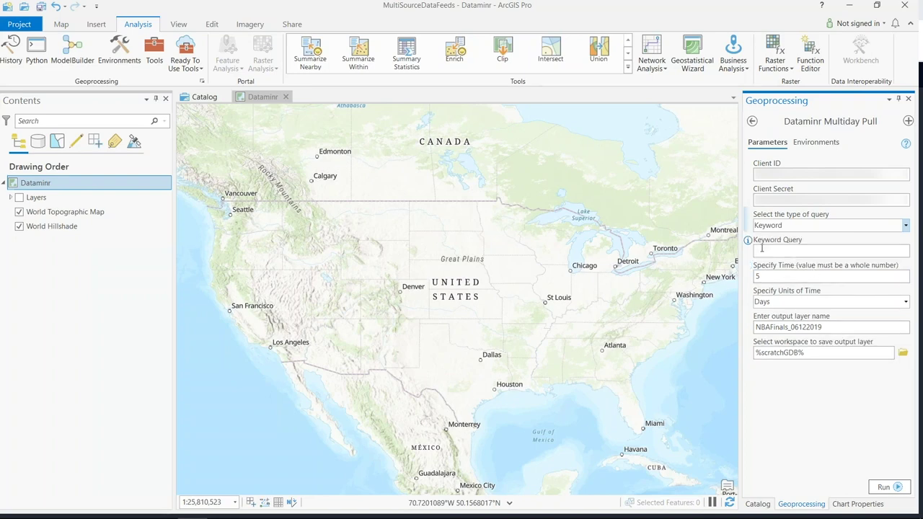
# Step: Run the Multiday Pull with query type List for the 2019 NBA Finals list over 10 days, and check the run details
pyautogui.click(833, 225)
pyautogui.click(801, 237)
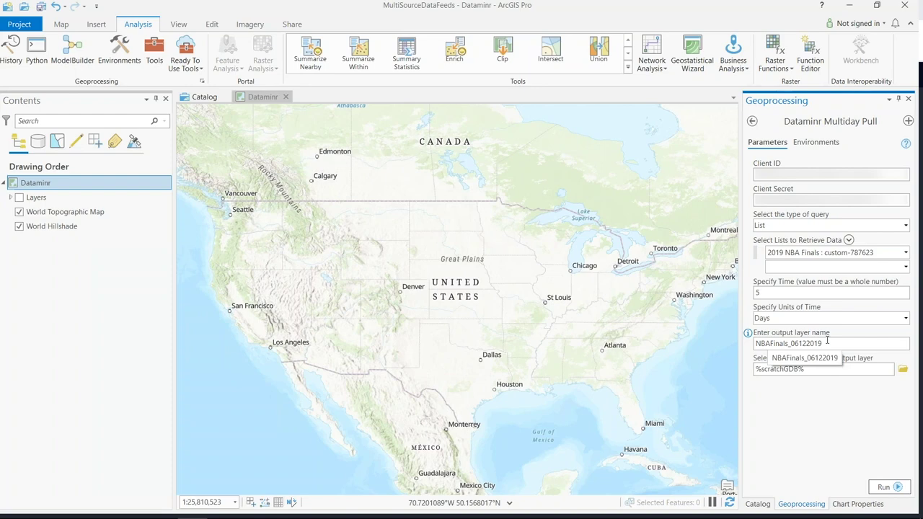
pyautogui.click(847, 294)
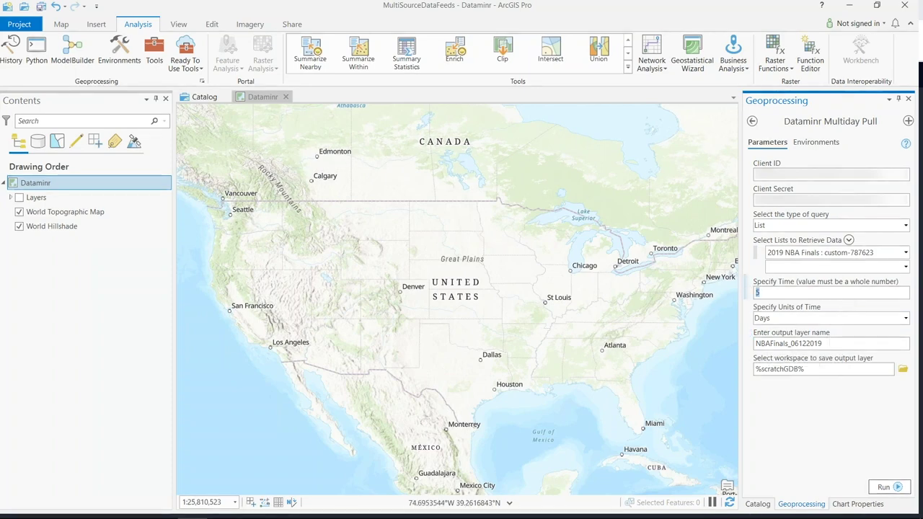
pyautogui.write('10')
pyautogui.click(804, 420)
pyautogui.click(883, 487)
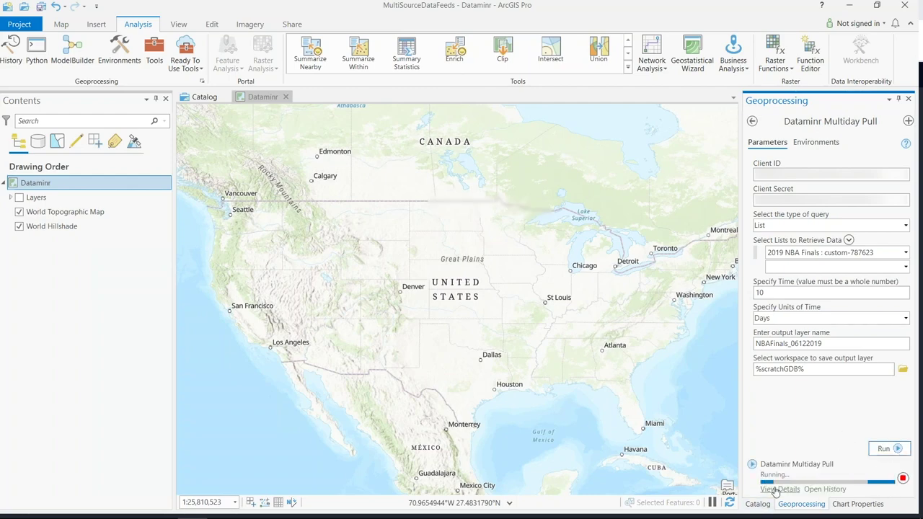
pyautogui.click(779, 489)
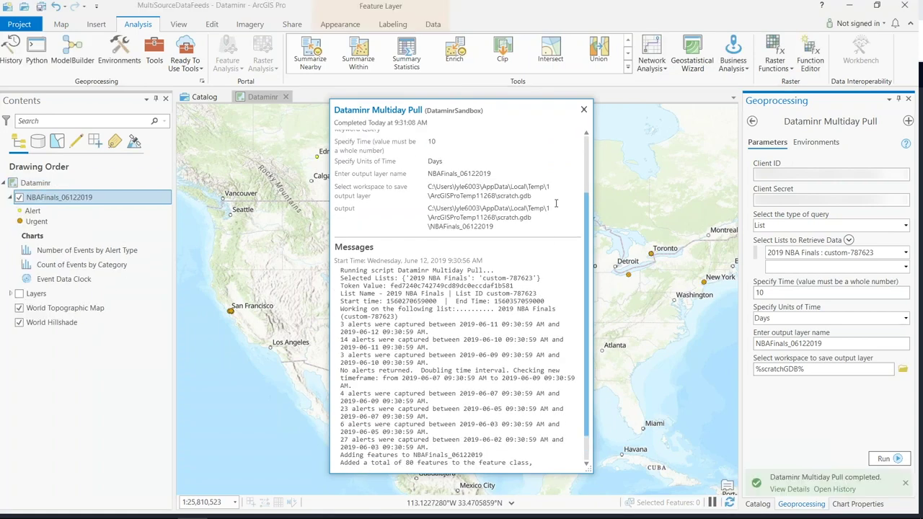
pyautogui.click(583, 110)
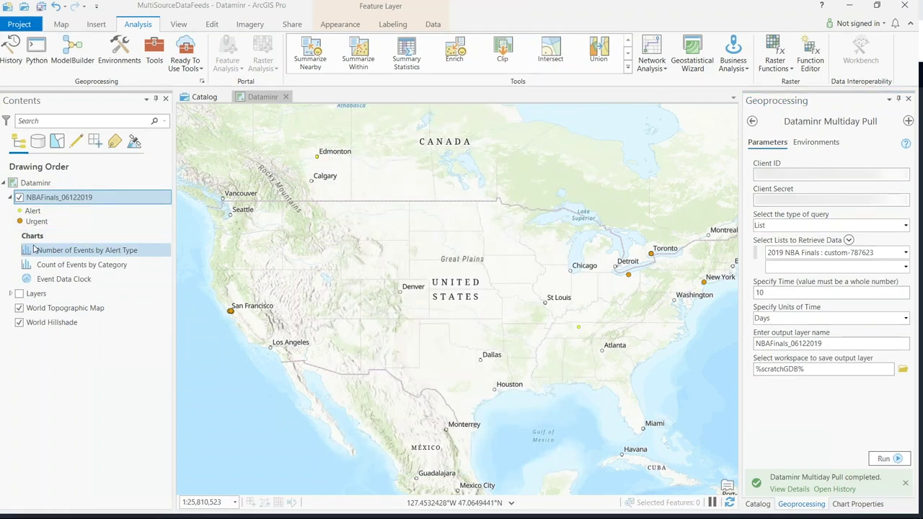
# Step: Read through the attributes of the alert point southeast of Detroit, closing its pop-up when done
pyautogui.click(628, 276)
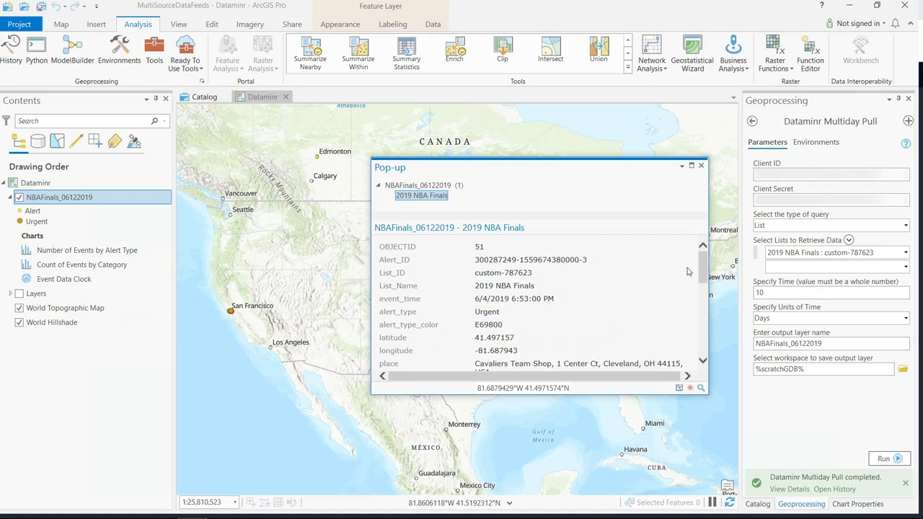
pyautogui.moveTo(702, 267); pyautogui.dragTo(699, 303)
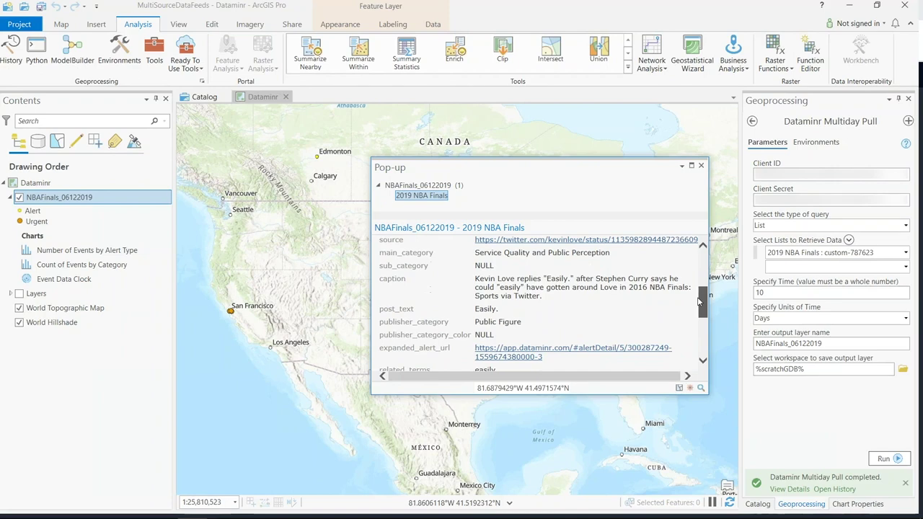
pyautogui.scroll(-3, 699, 303)
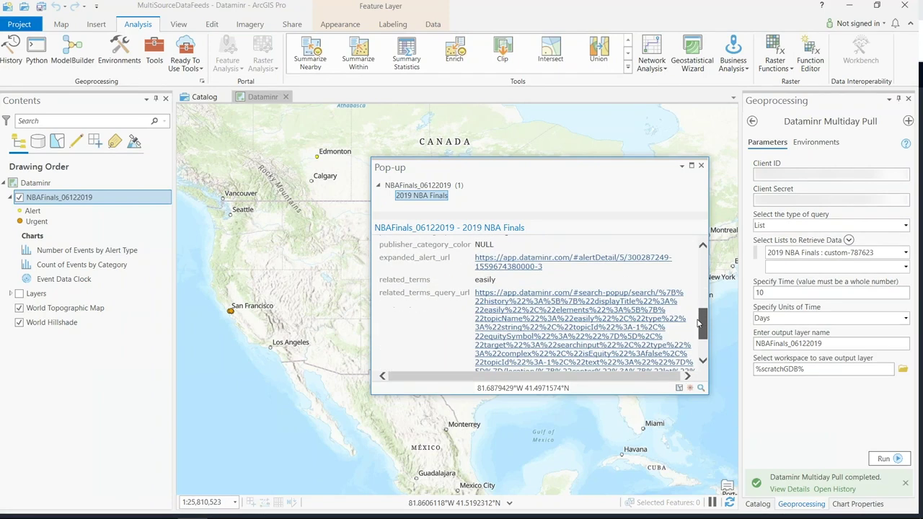
pyautogui.click(700, 166)
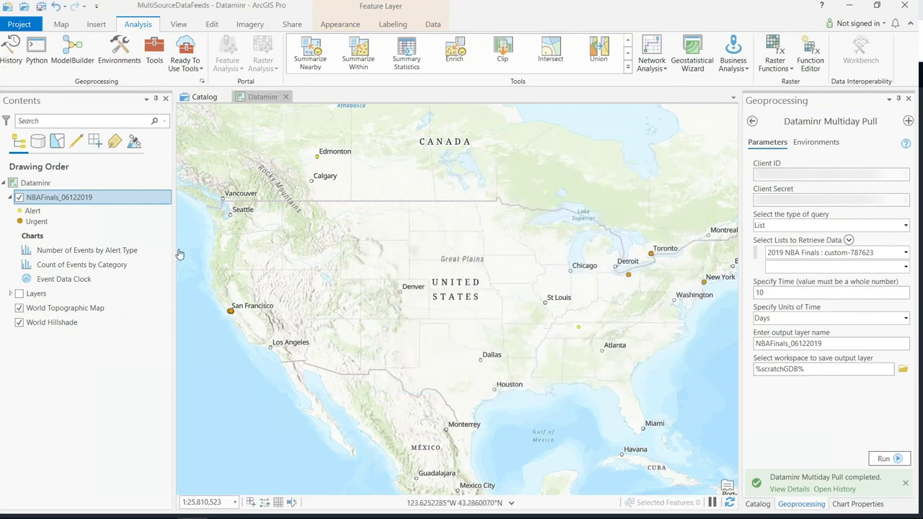
# Step: Display the Count of Events by Category and Event Data Clock charts, select a clock segment's alerts, and close the clock chart
pyautogui.click(66, 267)
pyautogui.doubleClick(64, 266)
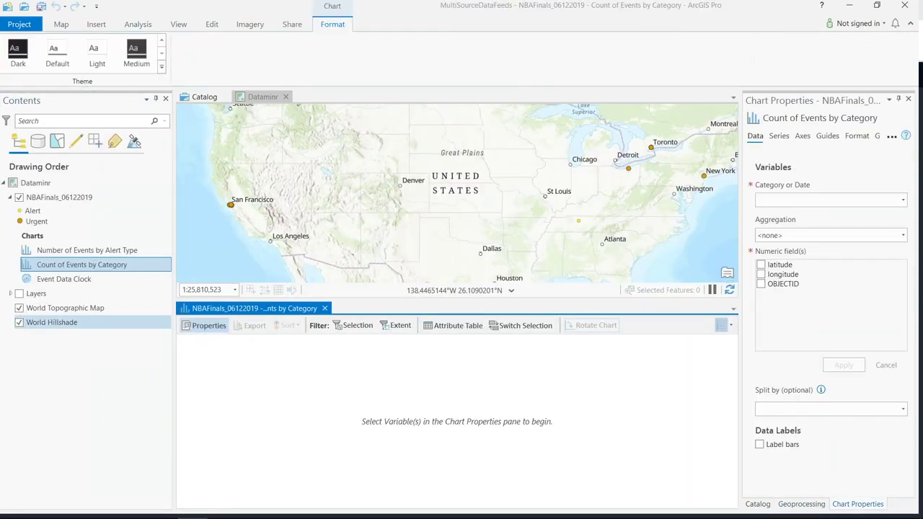
pyautogui.doubleClick(60, 284)
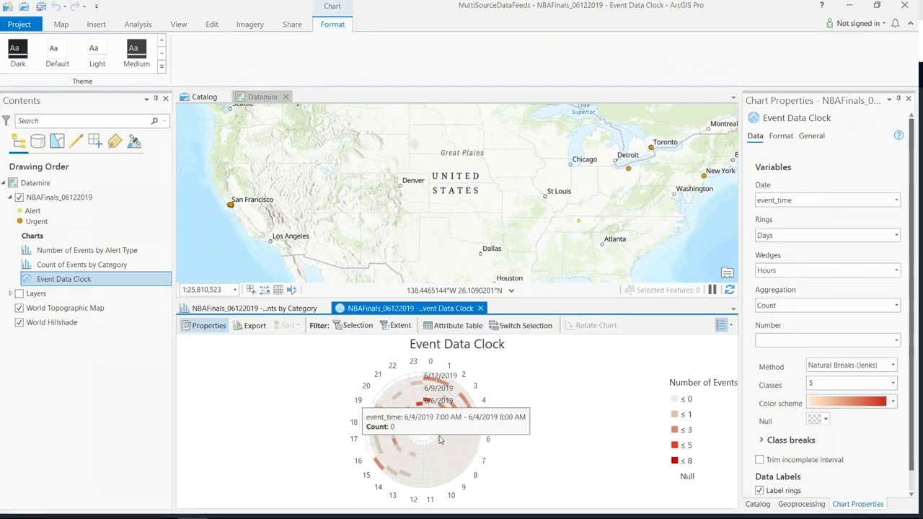
pyautogui.click(464, 401)
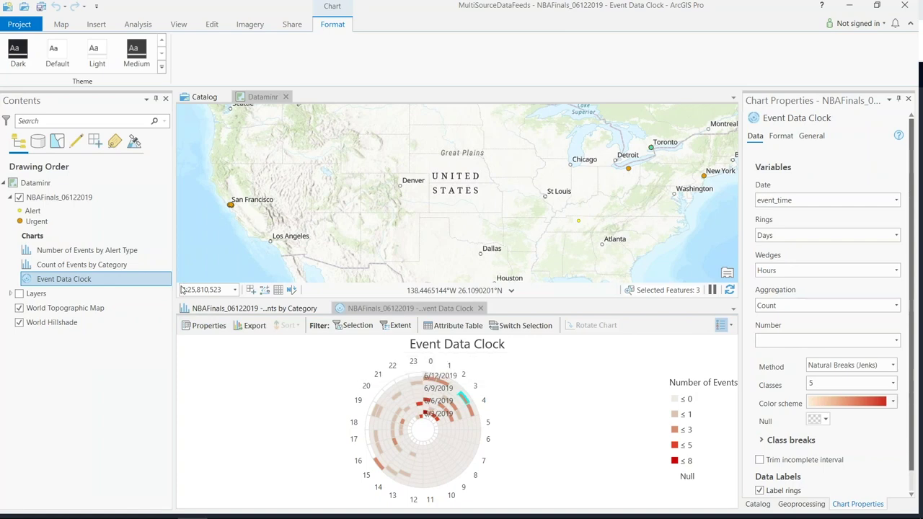
pyautogui.click(492, 312)
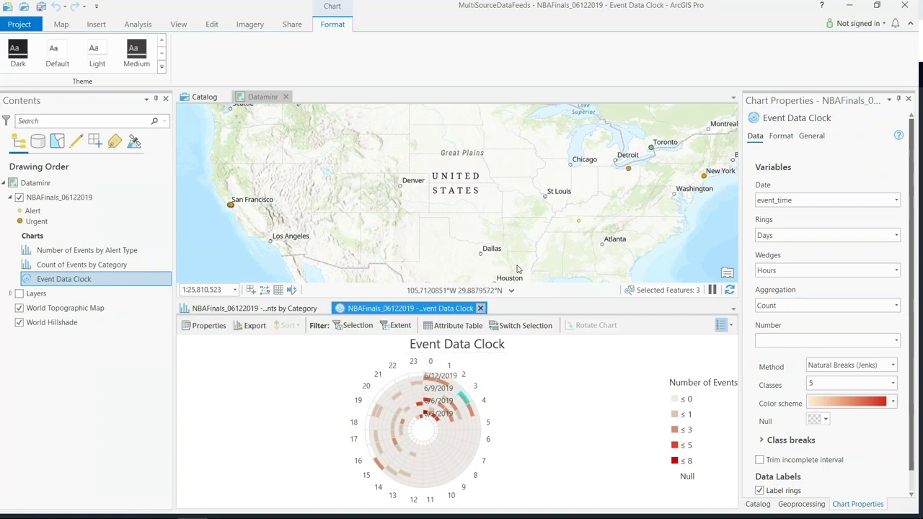
pyautogui.click(480, 308)
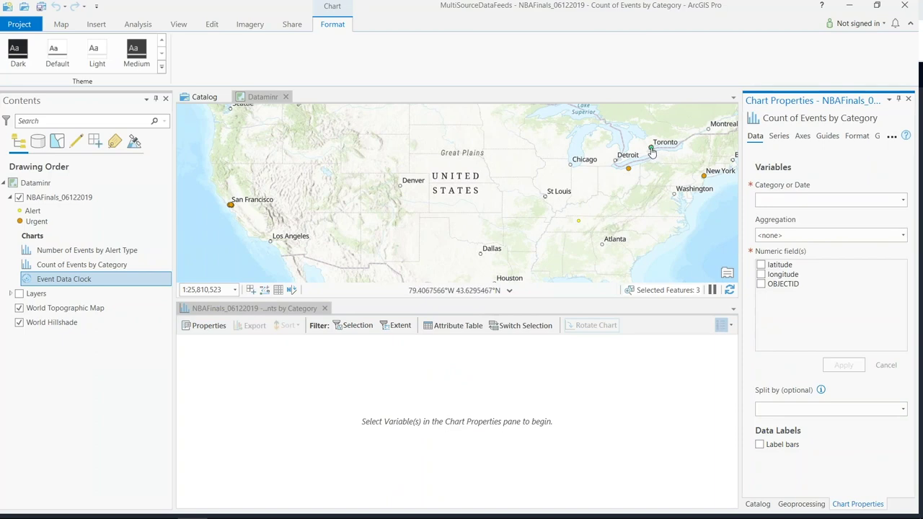
# Step: Review the attributes of the Toronto alert and follow its related terms query link to Dataminr
pyautogui.click(652, 151)
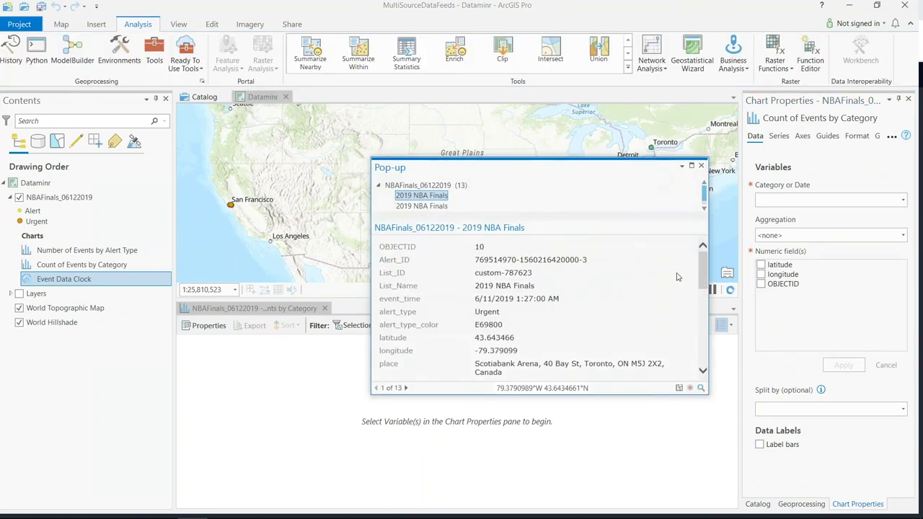
pyautogui.moveTo(701, 266); pyautogui.dragTo(705, 296)
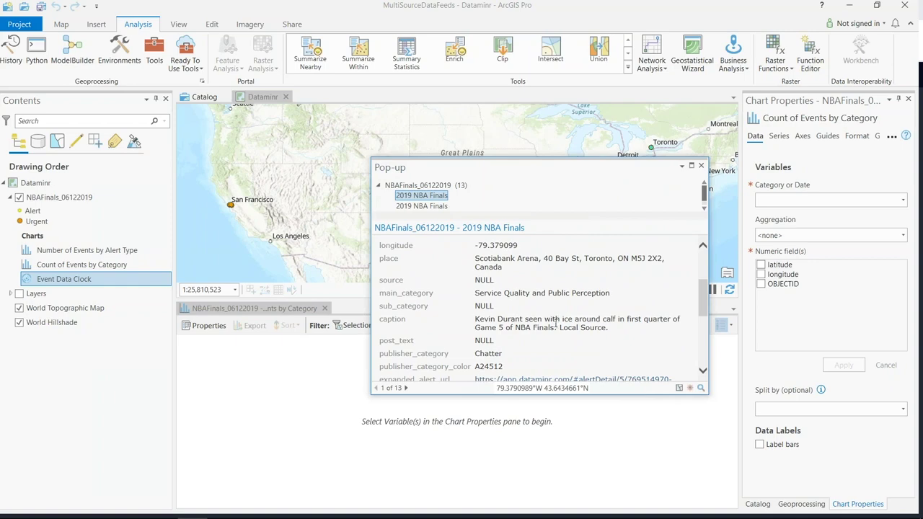
pyautogui.moveTo(703, 301); pyautogui.dragTo(704, 322)
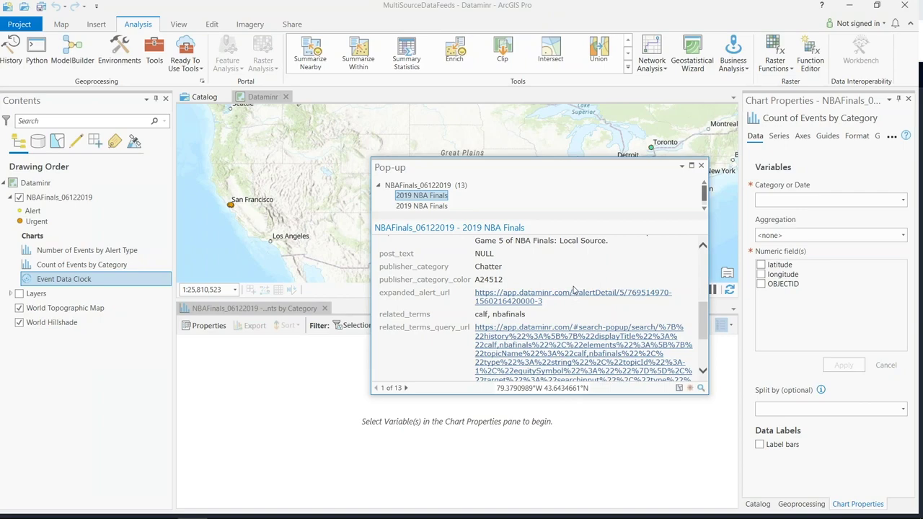
pyautogui.click(572, 339)
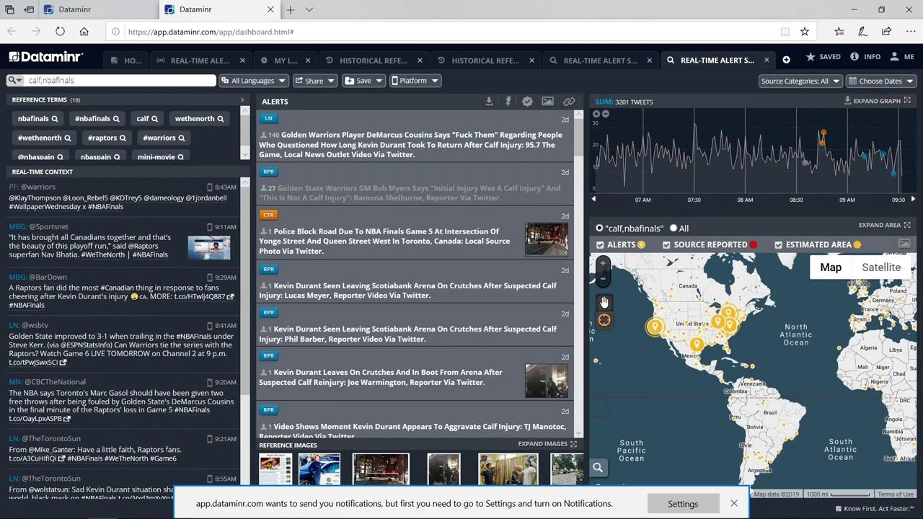
# Step: Examine the first alert in the "calf,nbafinals" results, including its video and event timeline of related alerts
pyautogui.click(388, 137)
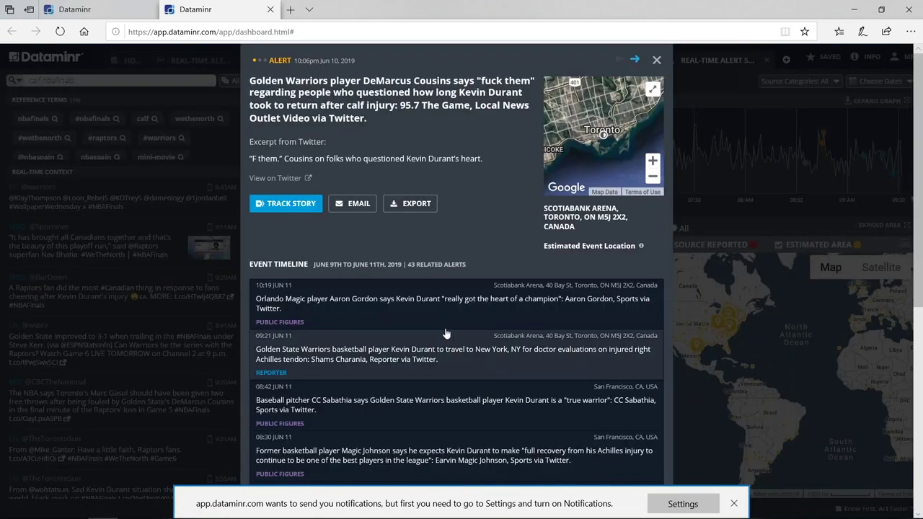
pyautogui.scroll(-5, 446, 334)
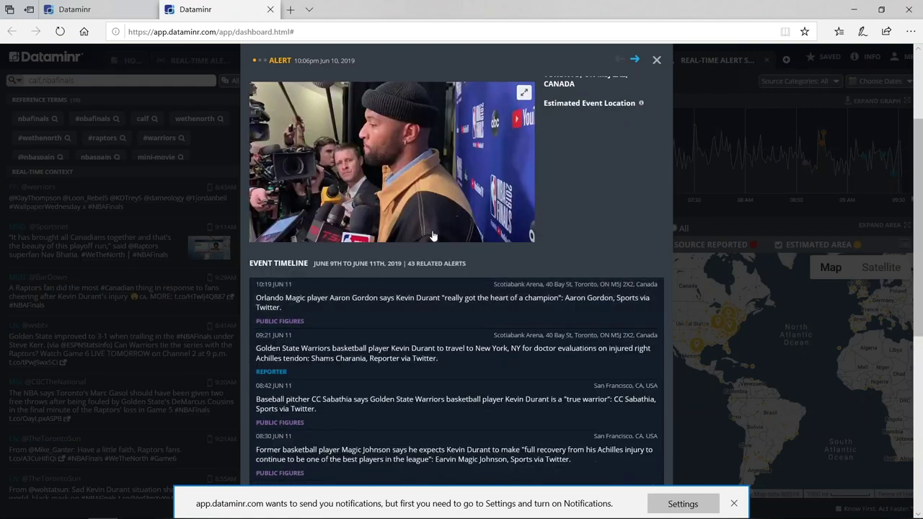
pyautogui.scroll(-4, 438, 273)
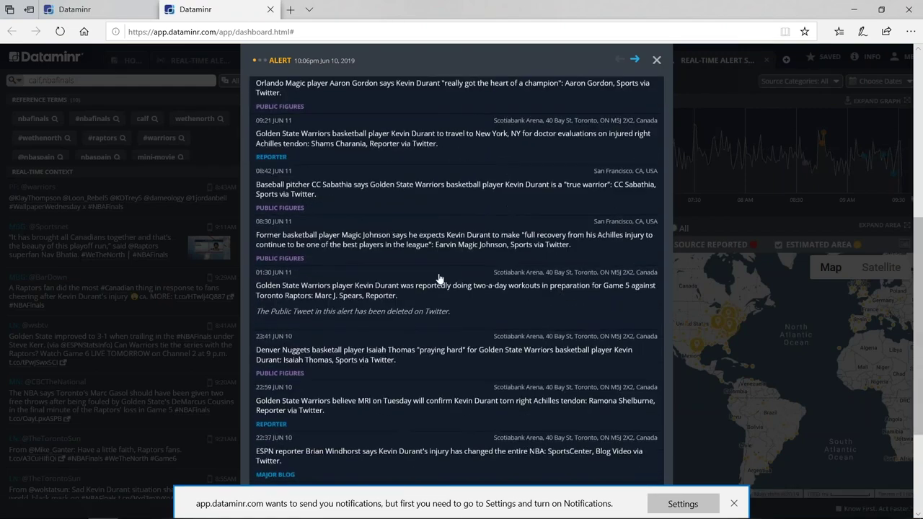
pyautogui.scroll(-1, 439, 279)
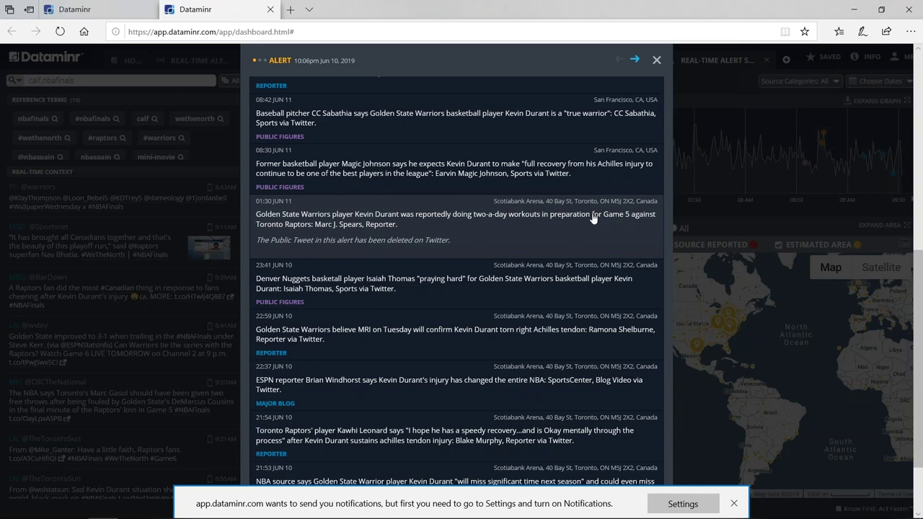
# Step: Switch to Chrome and display the Dataminr Alerts dashboard
pyautogui.hotkey('alt', 'Tab')
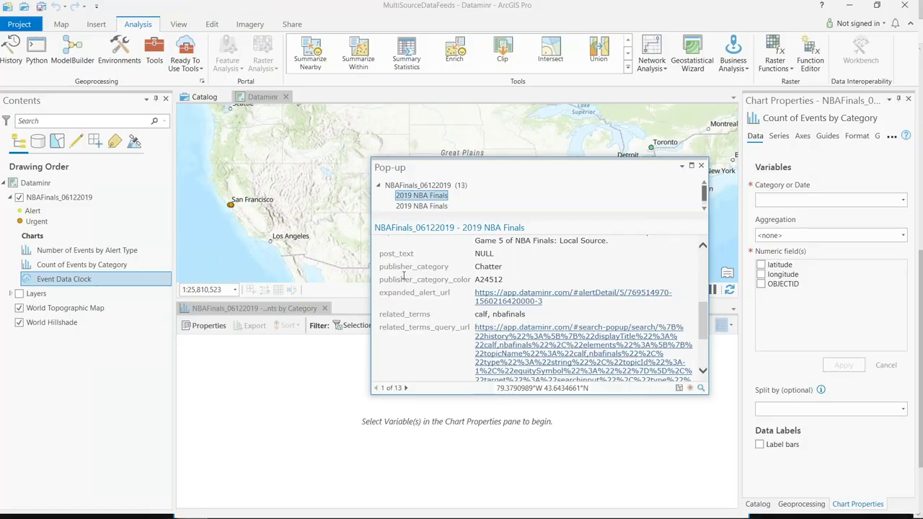
pyautogui.hotkey('alt', 'Tab')
pyautogui.press('Tab')
pyautogui.click(325, 9)
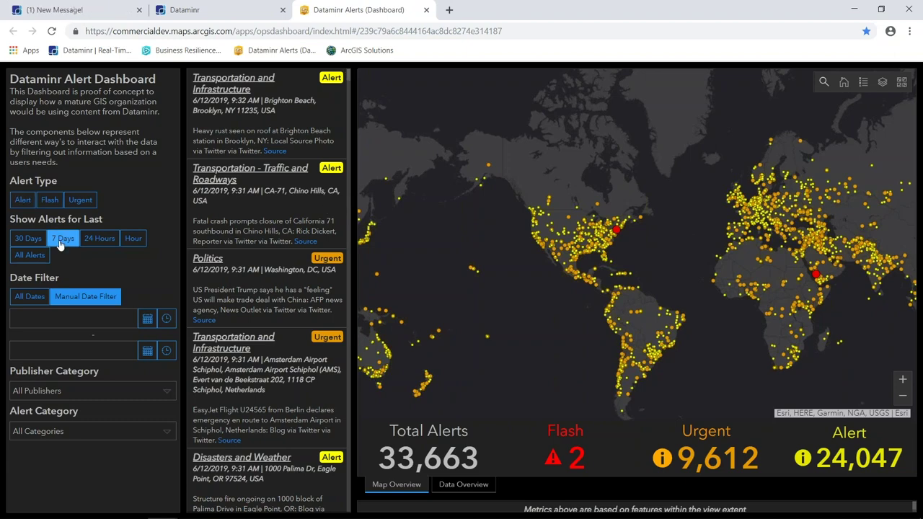
# Step: Focus the dashboard on the Brighton Beach infrastructure alert, browse the nearby alerts, and view its source tweet, closing it again
pyautogui.click(243, 128)
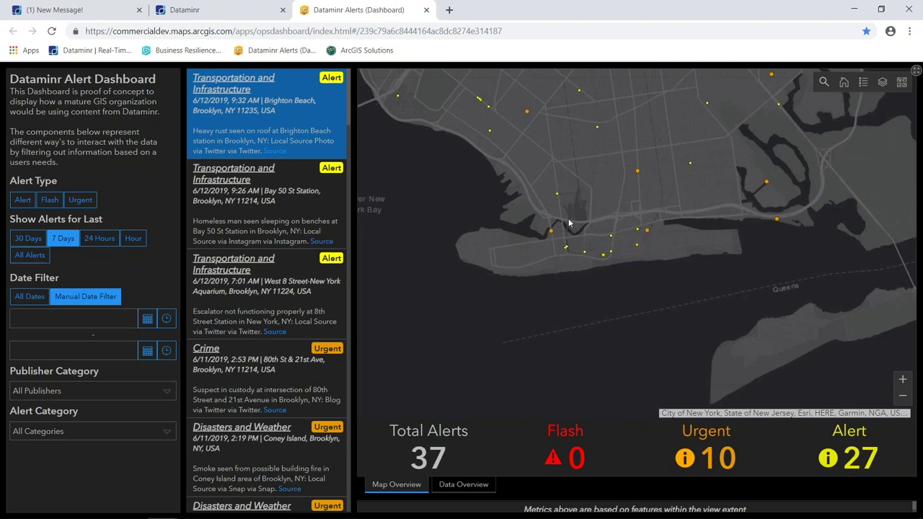
pyautogui.scroll(-6, 268, 297)
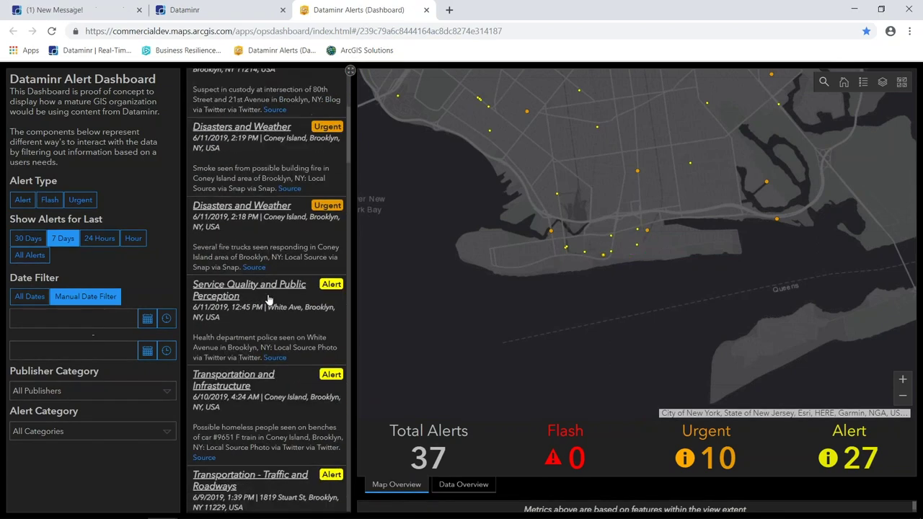
pyautogui.scroll(5, 268, 298)
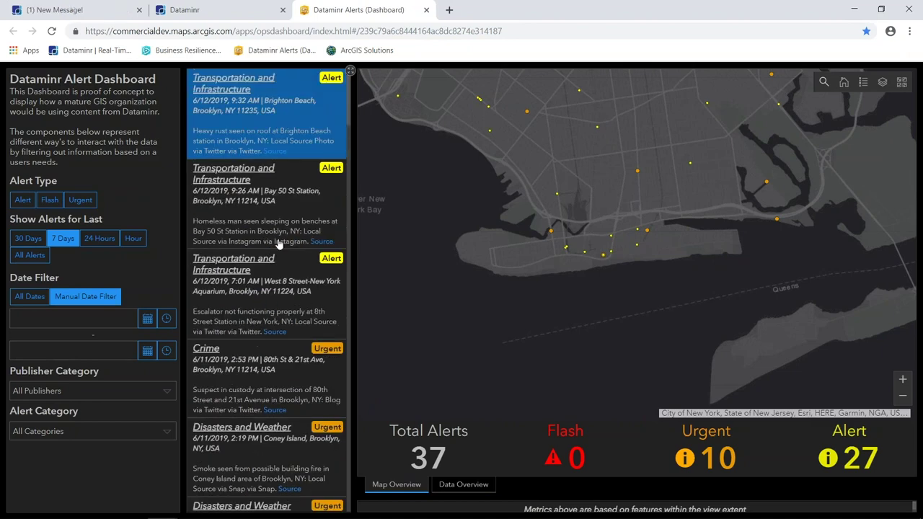
pyautogui.click(280, 156)
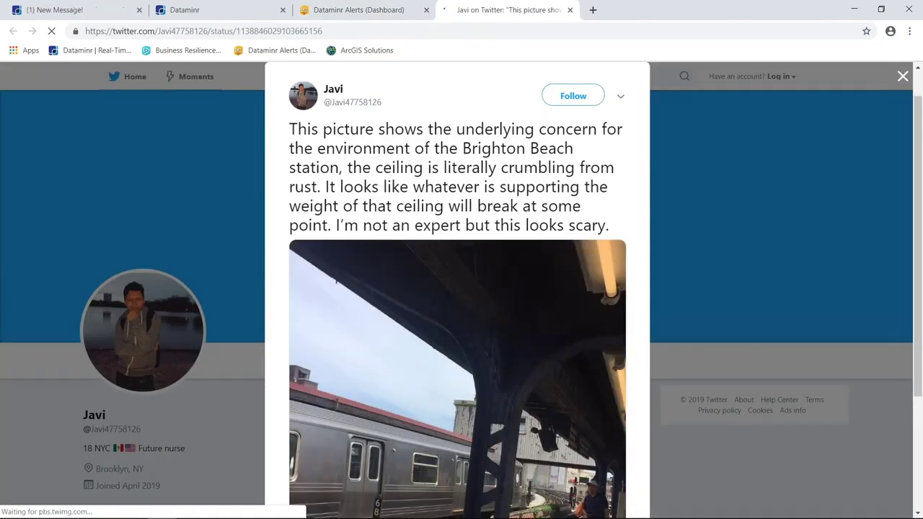
pyautogui.click(569, 10)
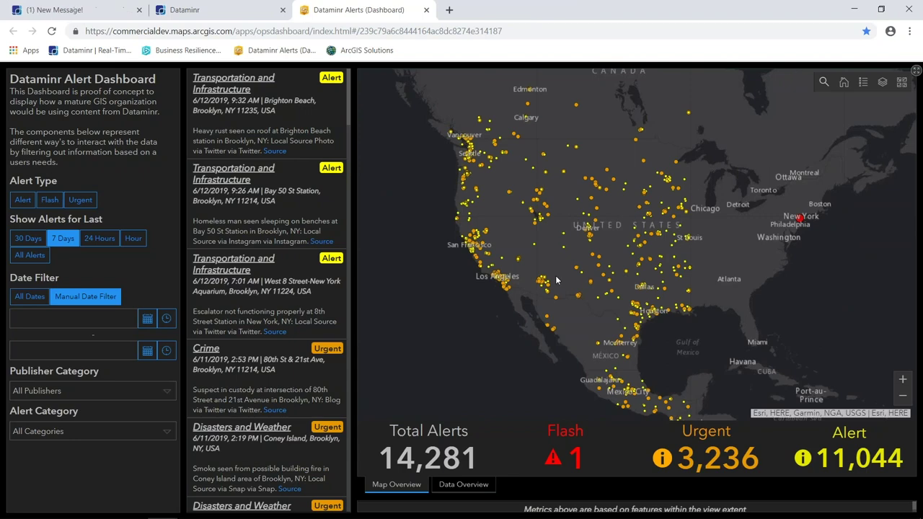
# Step: Filter the dashboard to Flash alerts in the Crime category from the last 30 days
pyautogui.click(156, 431)
pyautogui.click(60, 383)
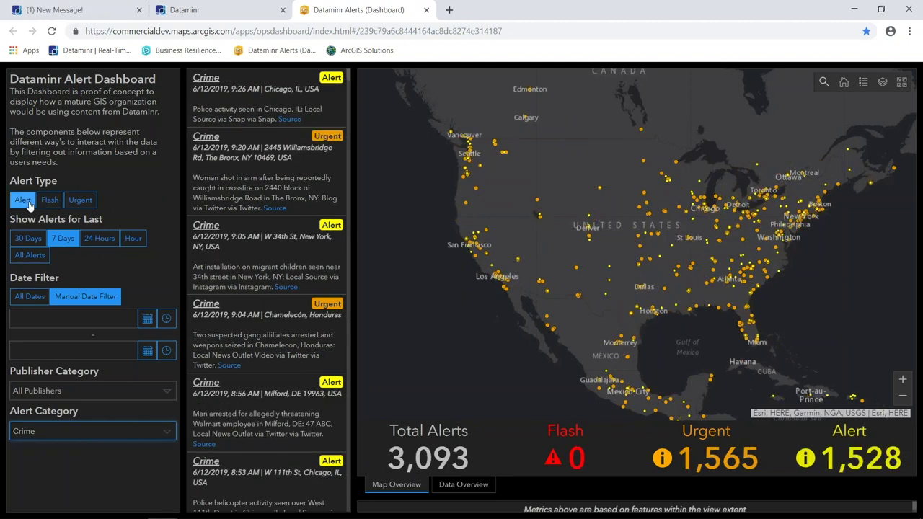
pyautogui.click(52, 202)
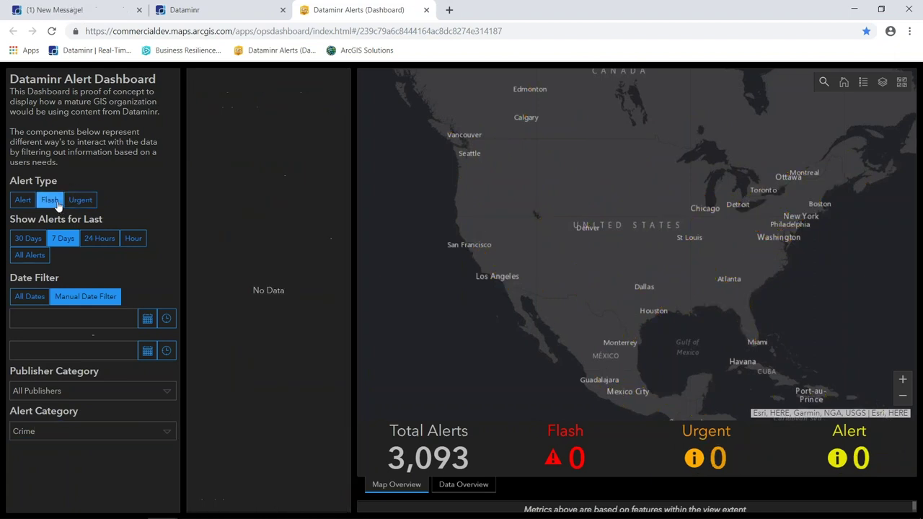
pyautogui.click(28, 238)
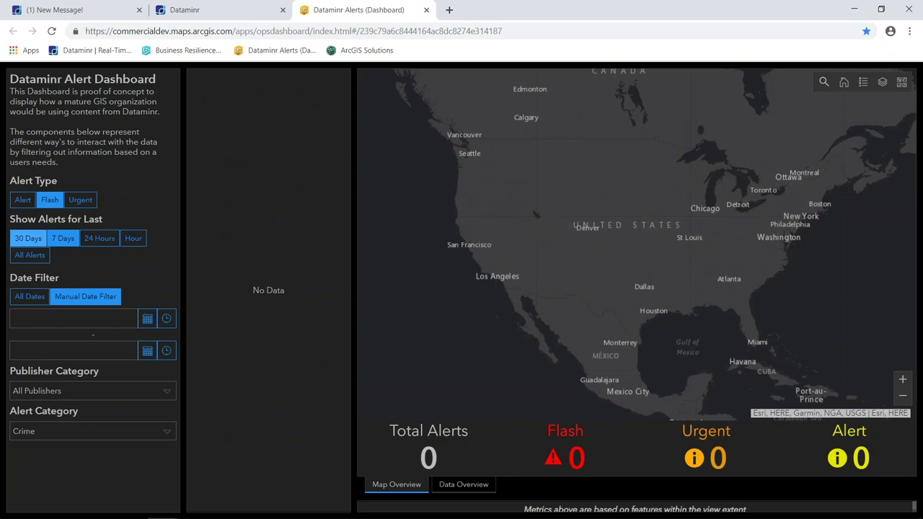
pyautogui.click(62, 238)
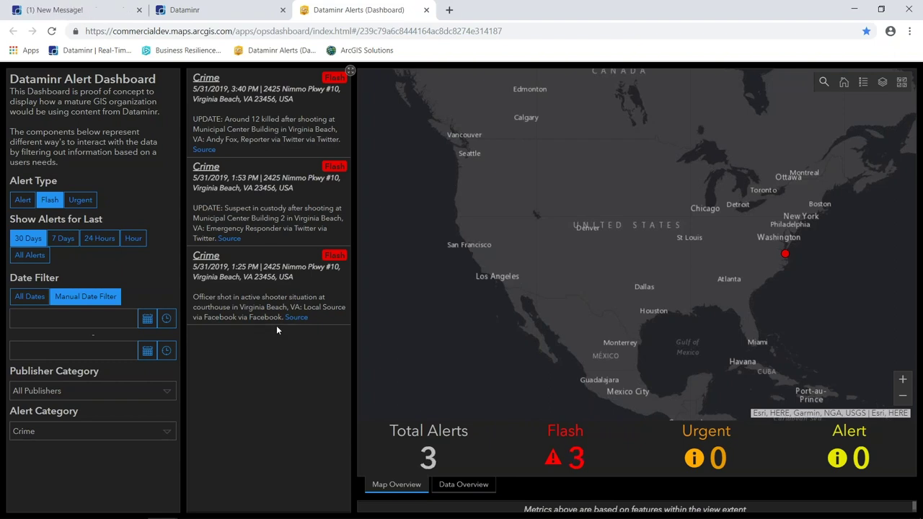
# Step: Reset the dashboard's alert category filter to All Categories
pyautogui.click(167, 432)
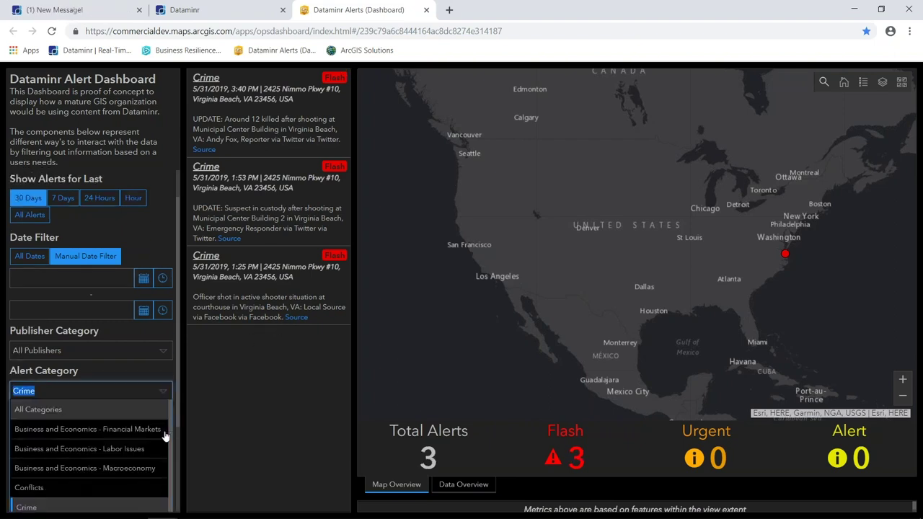
pyautogui.scroll(-3, 124, 320)
pyautogui.scroll(1, 123, 315)
pyautogui.scroll(3, 79, 313)
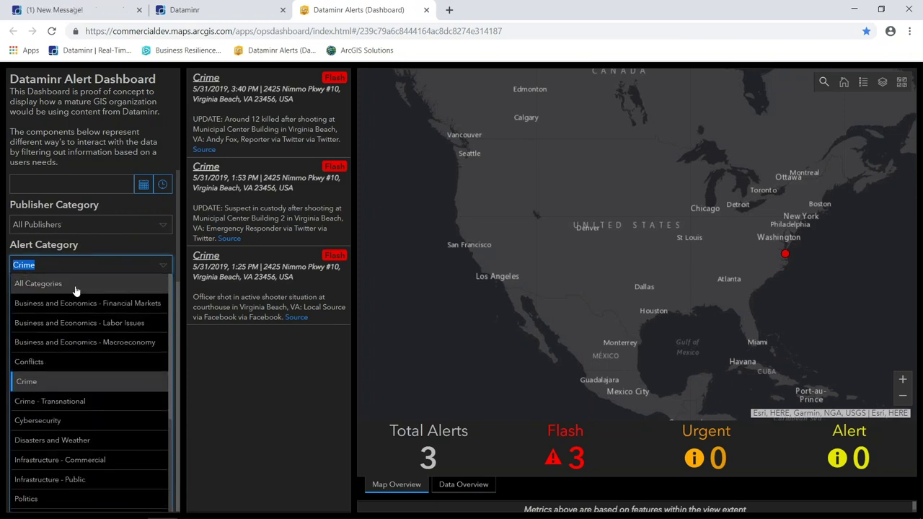
pyautogui.click(43, 283)
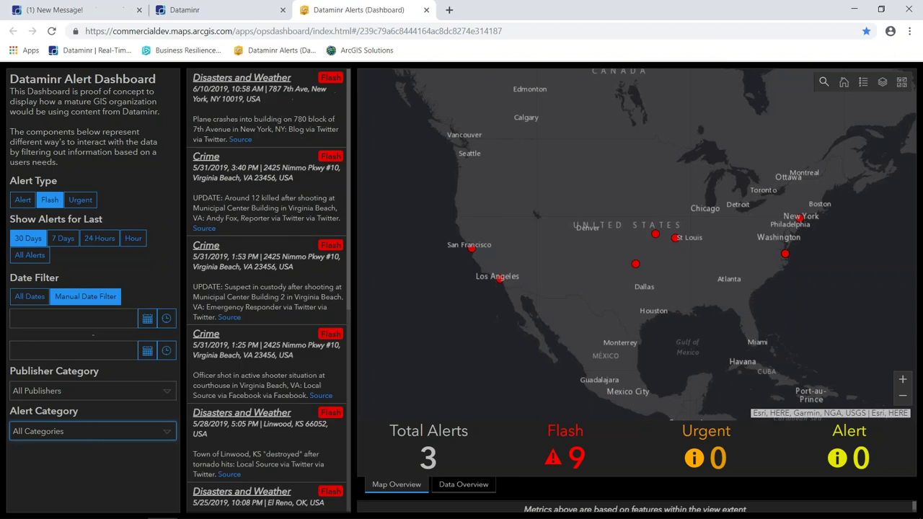
# Step: Display the data overview charts and filter the alerts to Disasters and Weather through the category chart
pyautogui.click(457, 486)
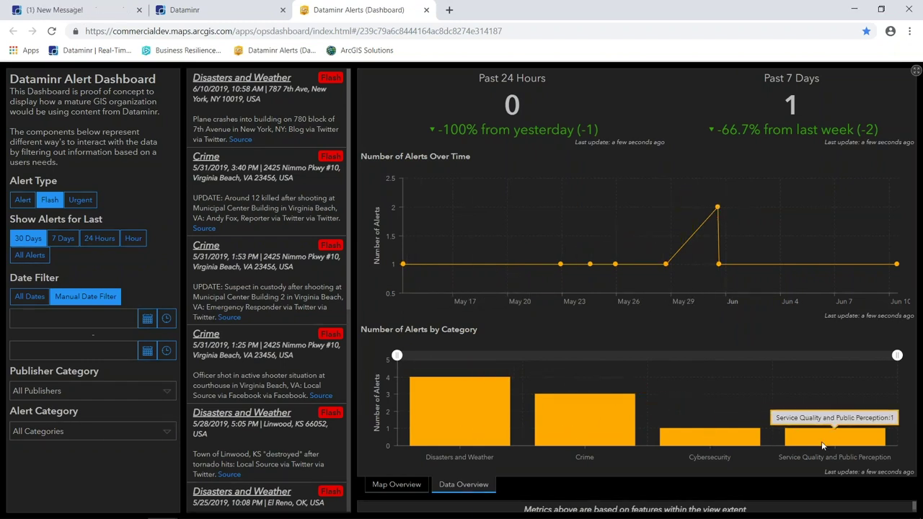
pyautogui.click(462, 442)
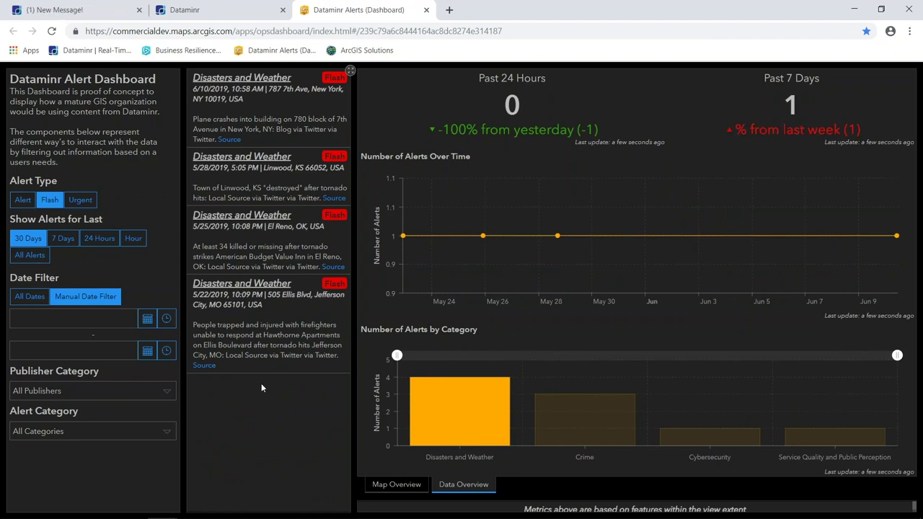
pyautogui.moveTo(497, 424)
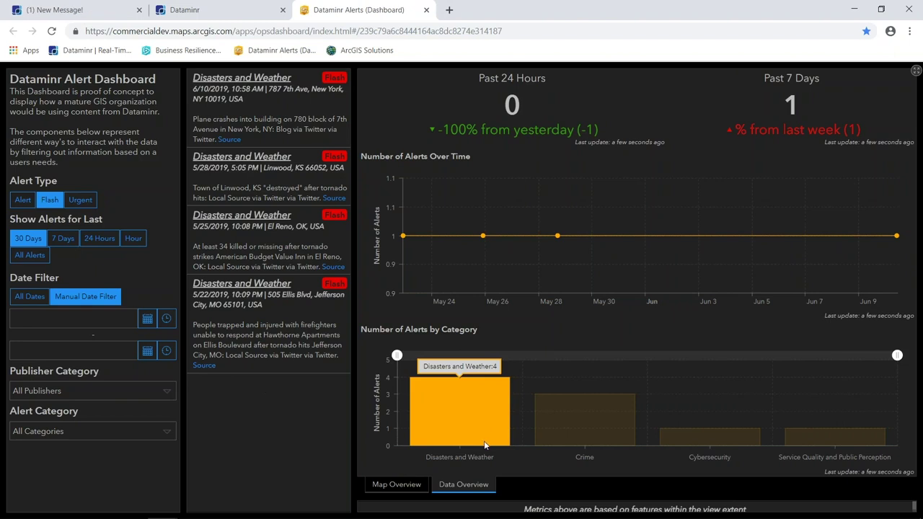
# Step: Limit the dashboard to alerts from the last 7 days and return to the map overview
pyautogui.click(63, 238)
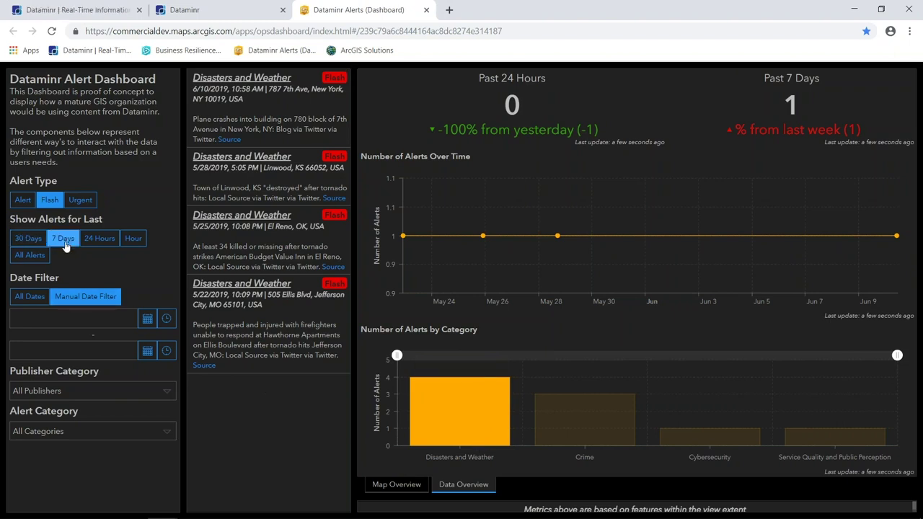
pyautogui.click(153, 433)
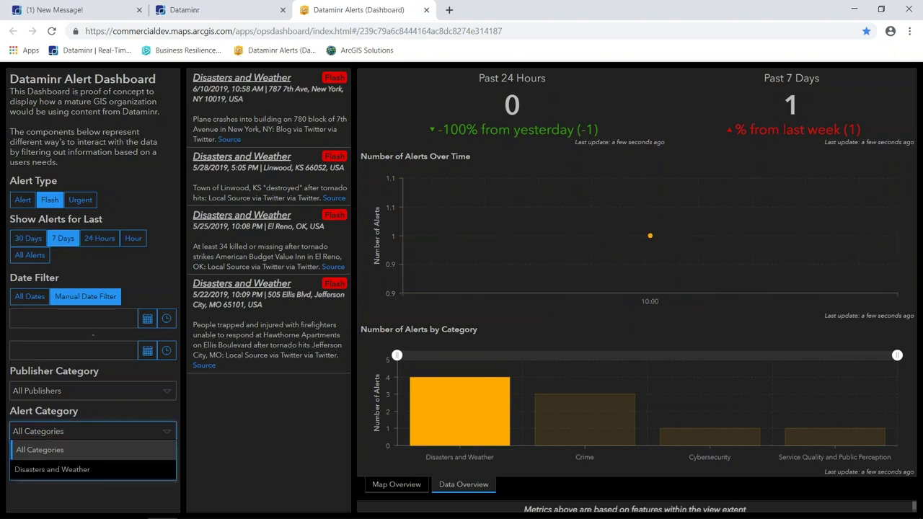
pyautogui.moveTo(503, 422)
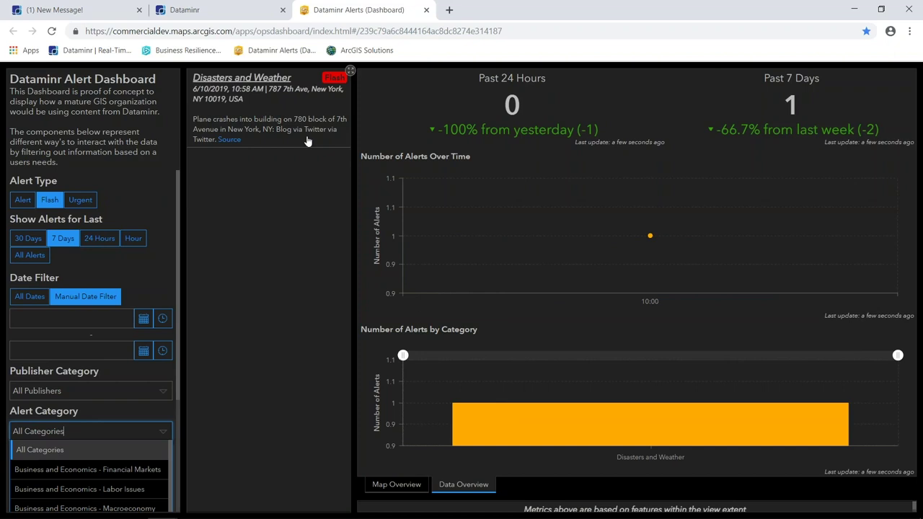
pyautogui.click(400, 488)
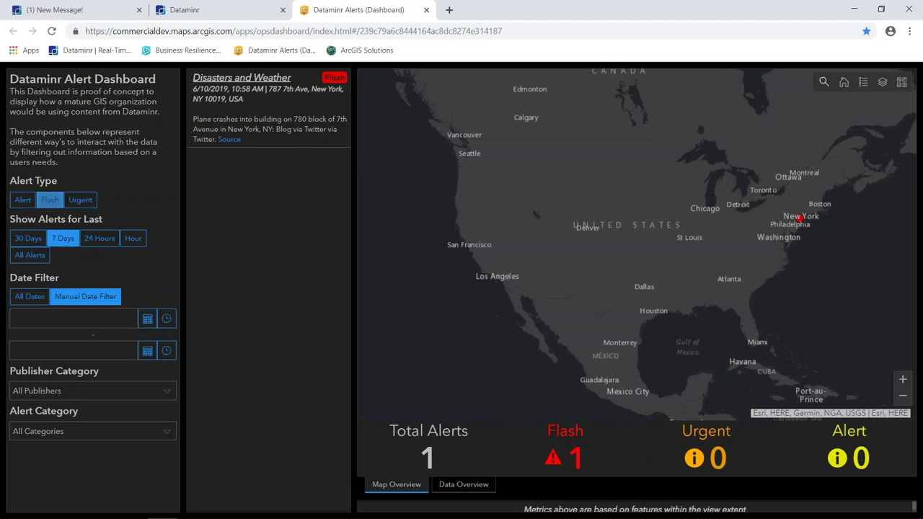
# Step: Show all alert types in the data charts and narrow the category chart to Crime - Transnational through Public Health - Humanitarian Relief
pyautogui.click(473, 487)
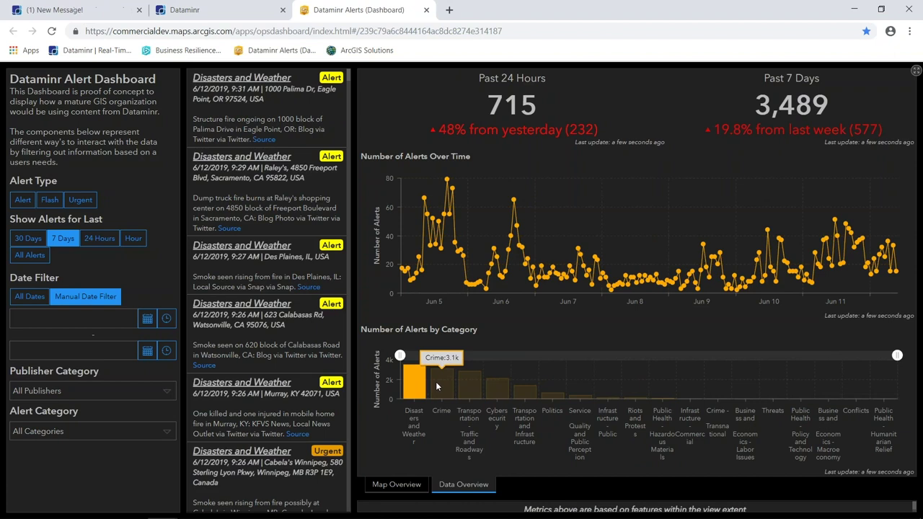
pyautogui.moveTo(410, 356); pyautogui.dragTo(705, 356)
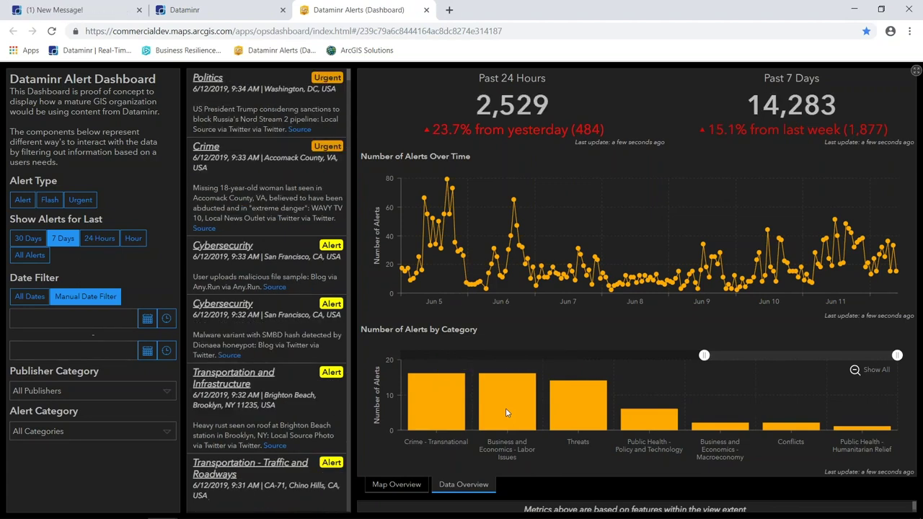
# Step: Filter the dashboard to Flash alerts from the last 30 days and show the map overview
pyautogui.click(28, 238)
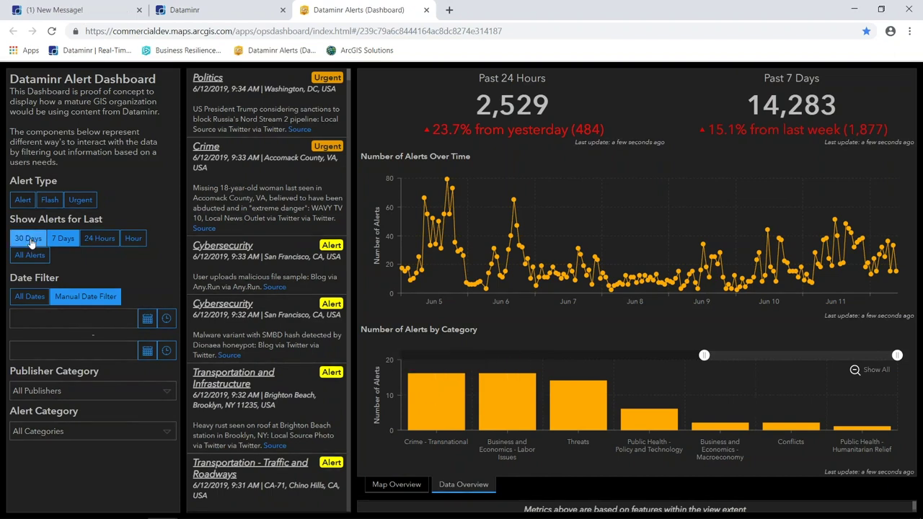
pyautogui.click(49, 200)
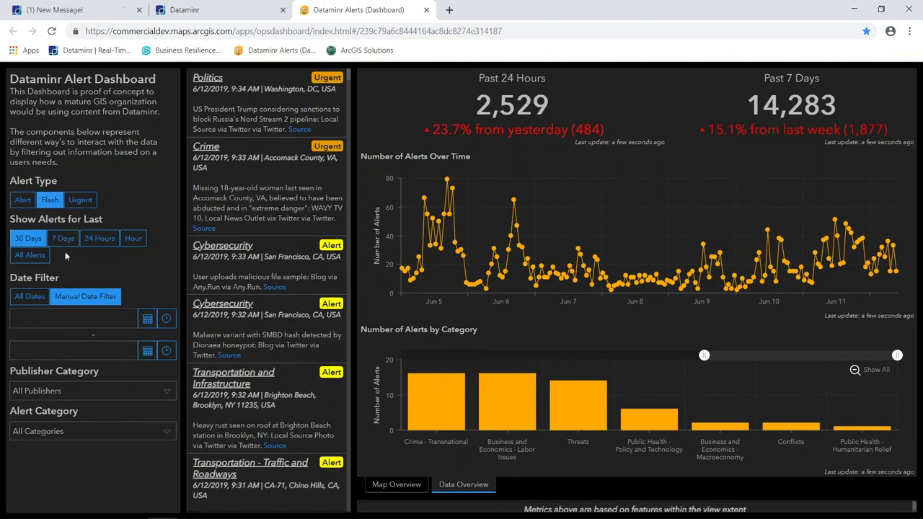
pyautogui.click(382, 486)
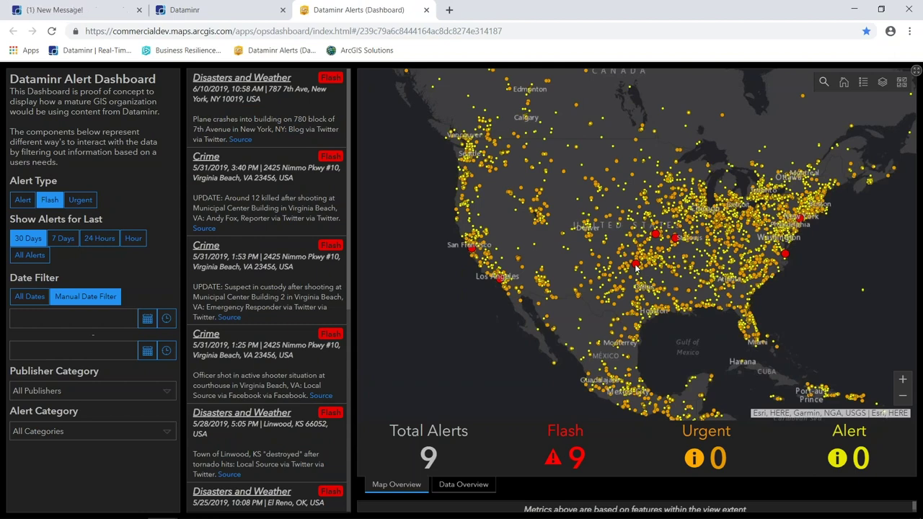
# Step: Examine the El Reno, OK tornado alert from the map, including its full Dataminr record and event timeline
pyautogui.click(636, 291)
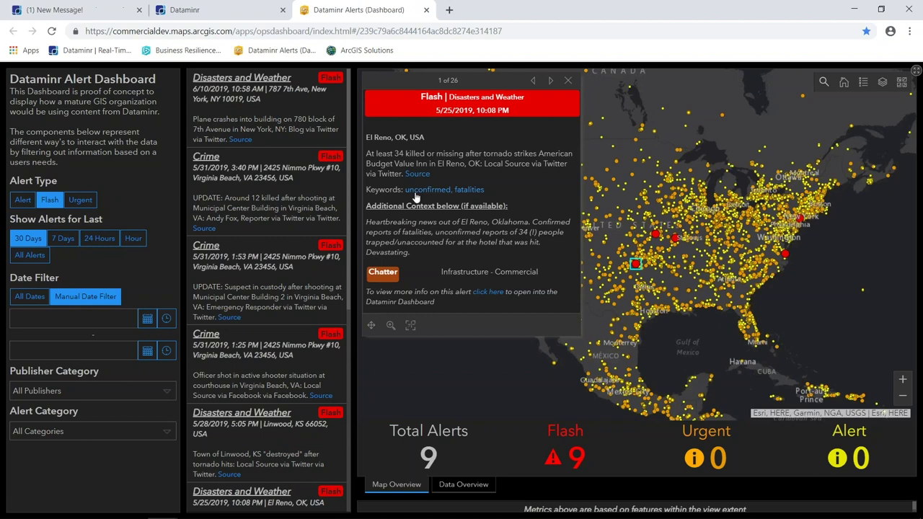
pyautogui.click(489, 292)
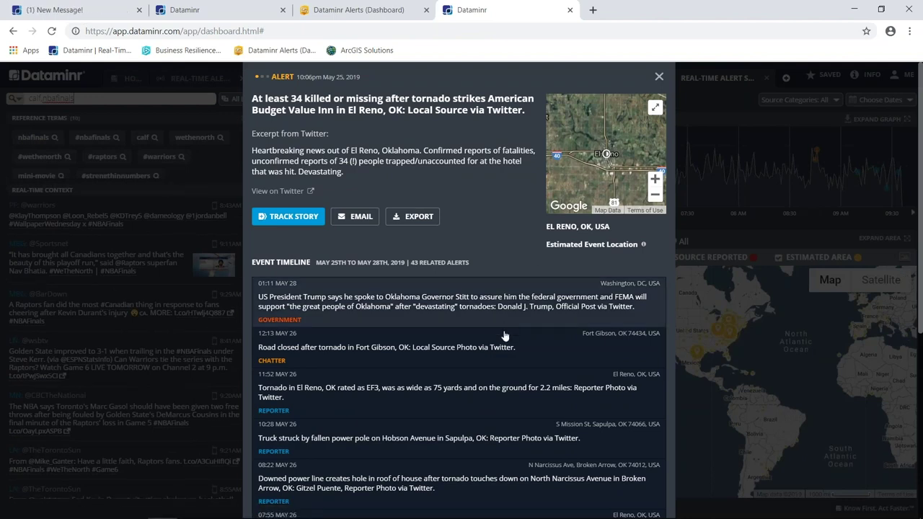
pyautogui.scroll(-1, 494, 352)
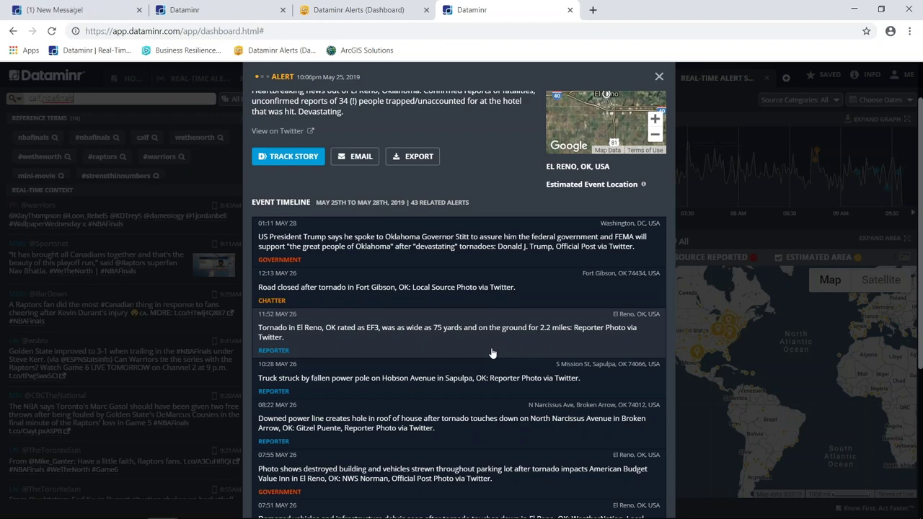
# Step: Switch to the Chrome window with ArcGIS Solutions and open the Corporate Security page among the Business solutions
pyautogui.hotkey('alt', 'Tab')
pyautogui.hotkey('alt', 'Tab')
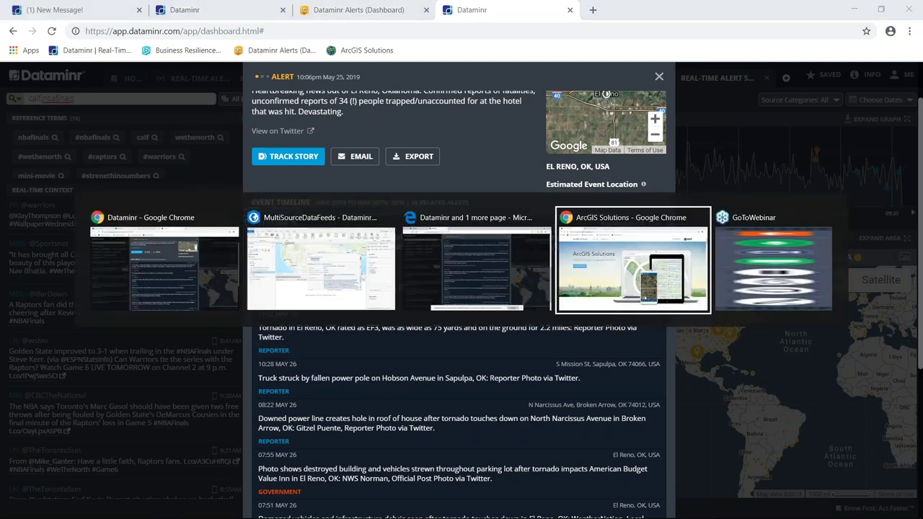
pyautogui.hotkey('alt', 'Tab')
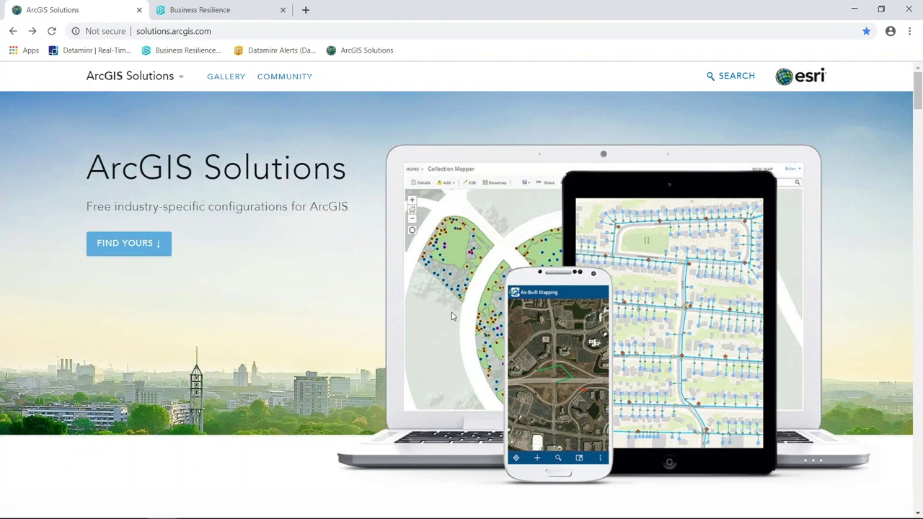
pyautogui.scroll(-3, 853, 351)
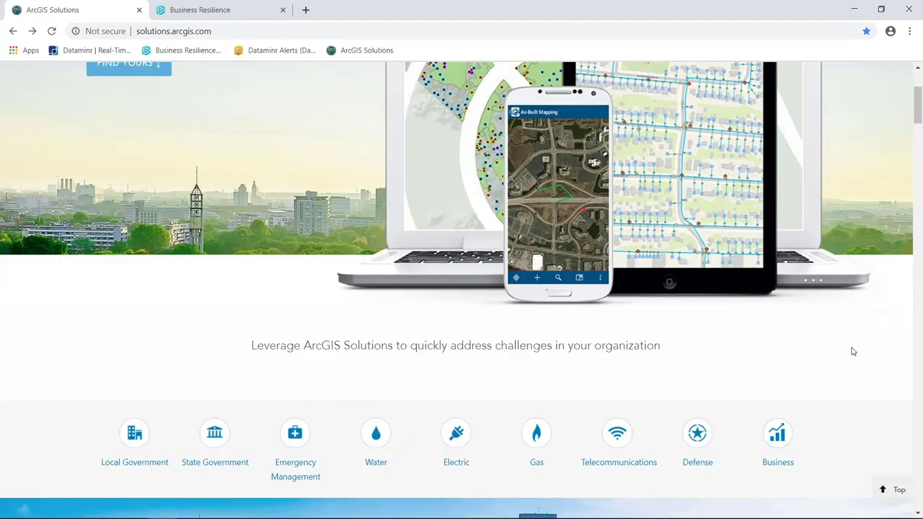
pyautogui.scroll(-1, 853, 351)
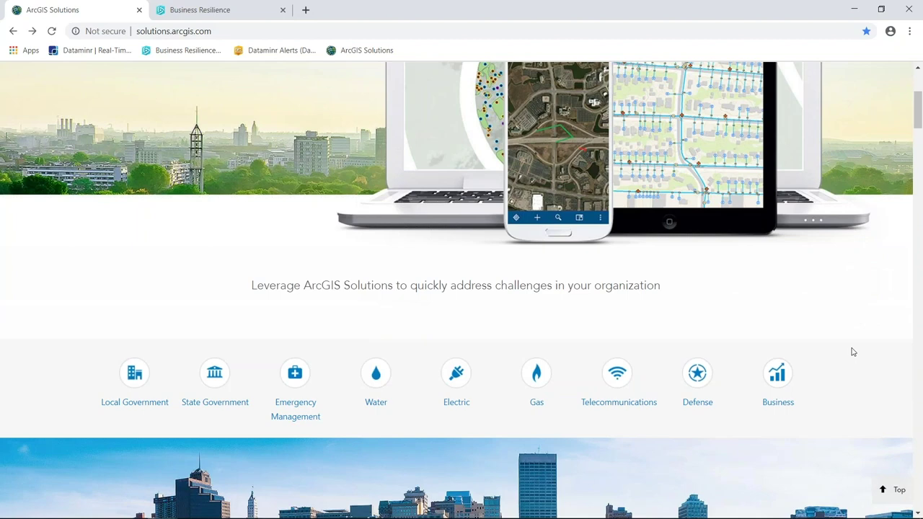
pyautogui.click(777, 373)
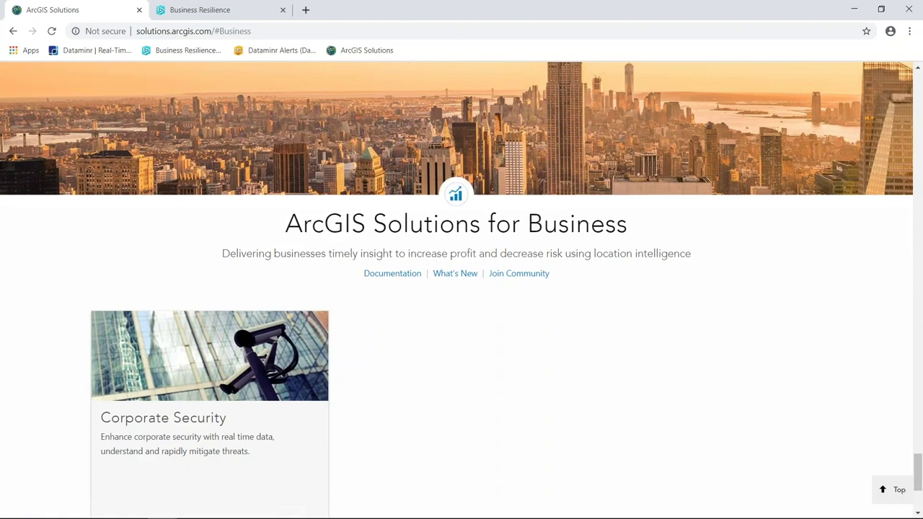
pyautogui.click(287, 368)
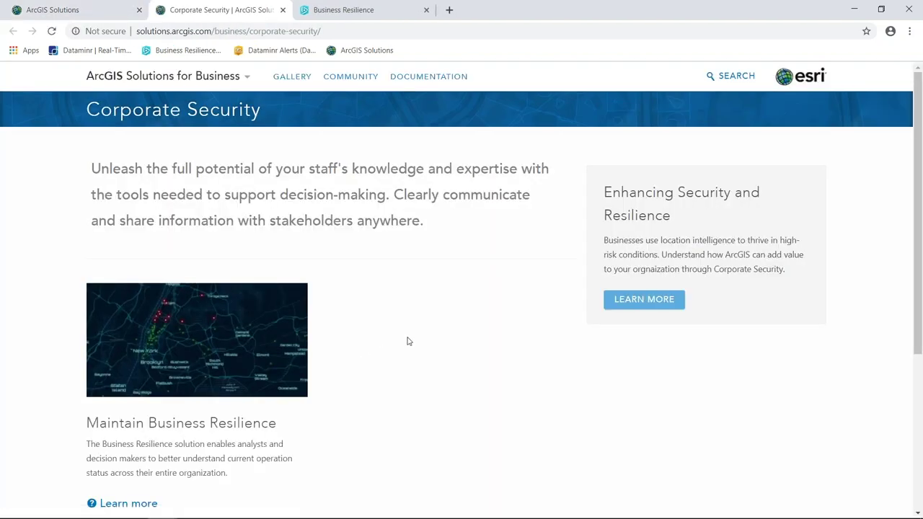
# Step: Open the Business Resilience solution page, review its overview, and display its Get Started documentation
pyautogui.scroll(-1, 407, 340)
pyautogui.scroll(-1, 407, 340)
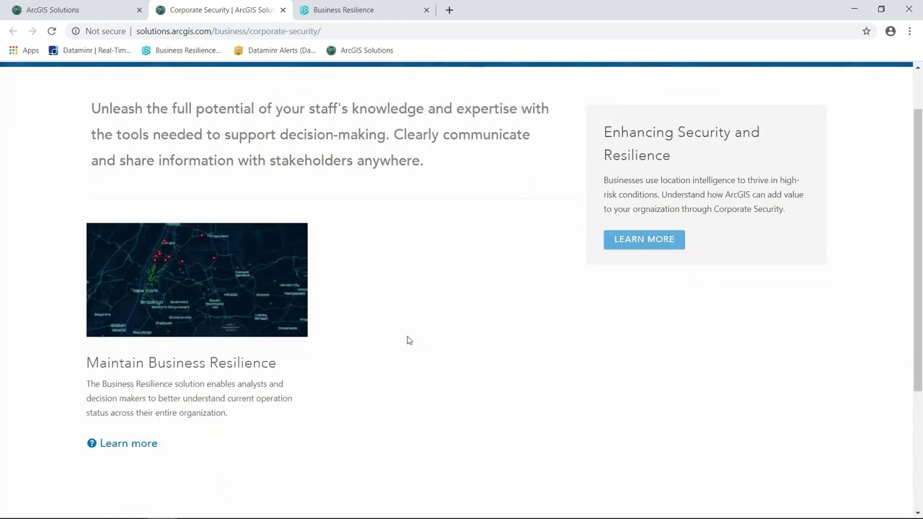
pyautogui.click(120, 445)
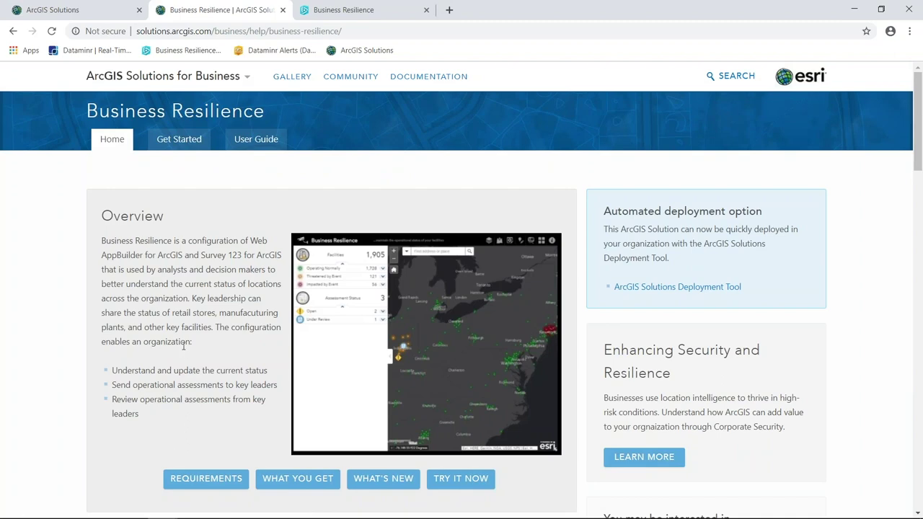
pyautogui.scroll(-2, 184, 338)
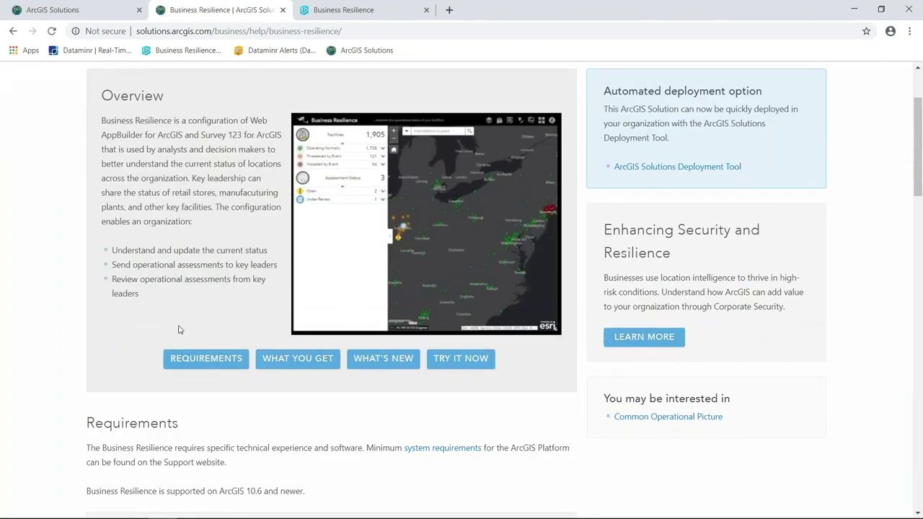
pyautogui.scroll(2, 192, 352)
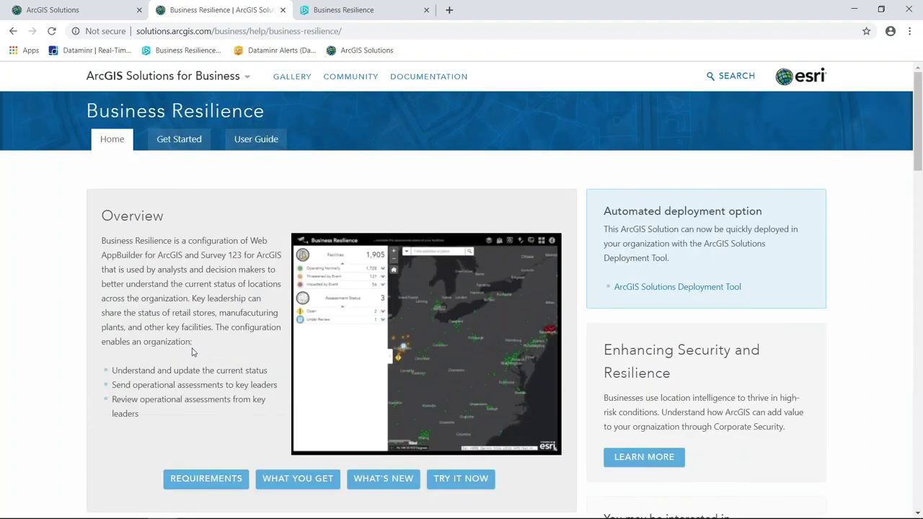
pyautogui.click(176, 141)
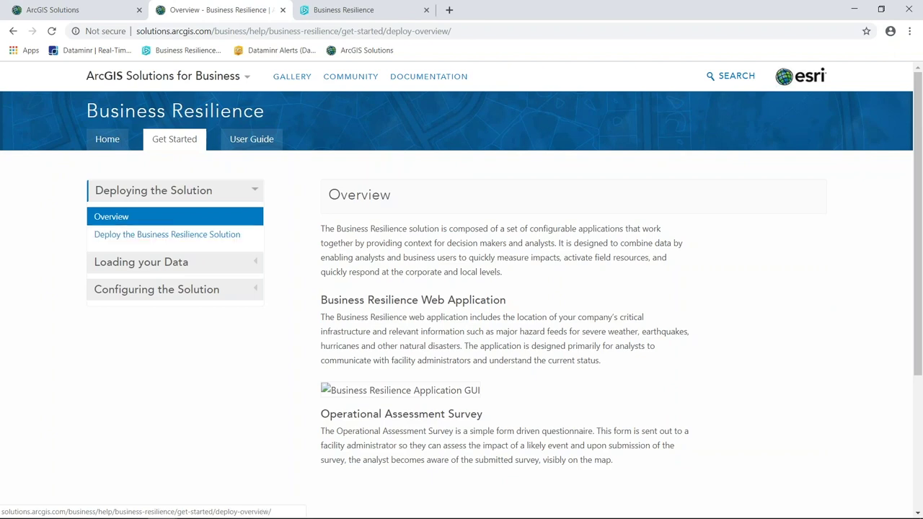
# Step: Switch to the Business Resilience web app and view the details of the Albuquerque facility, closing them again
pyautogui.click(344, 11)
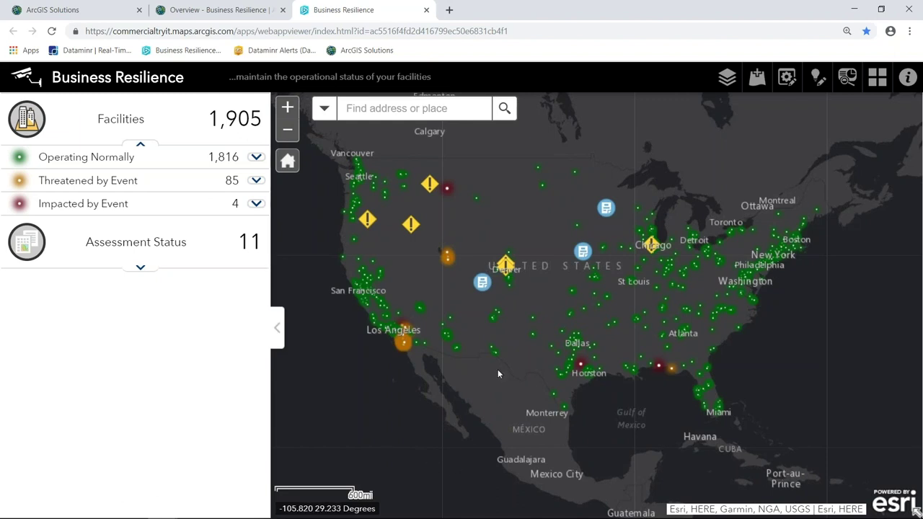
pyautogui.click(494, 318)
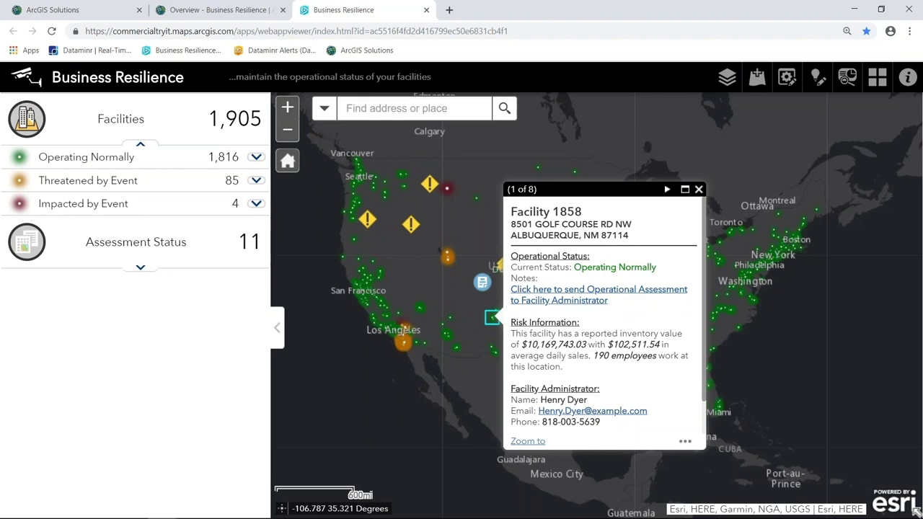
pyautogui.click(699, 189)
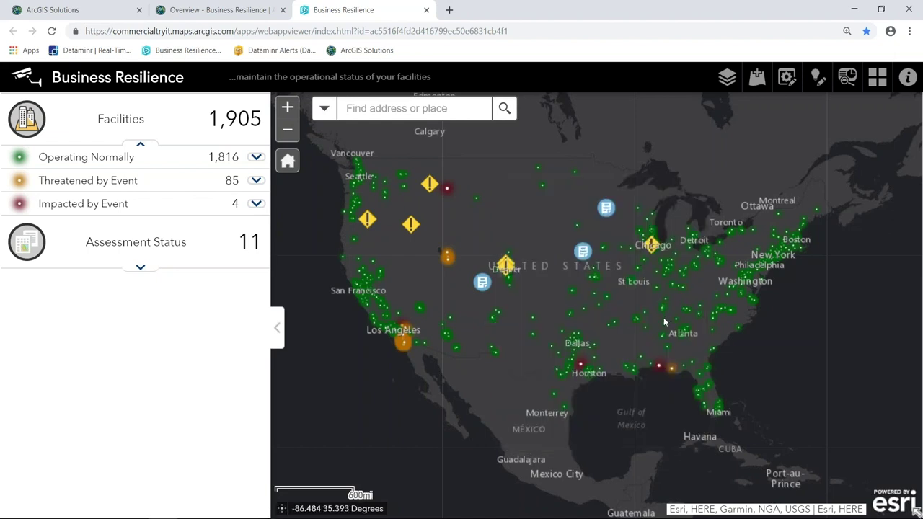
pyautogui.moveTo(674, 343); pyautogui.dragTo(763, 433)
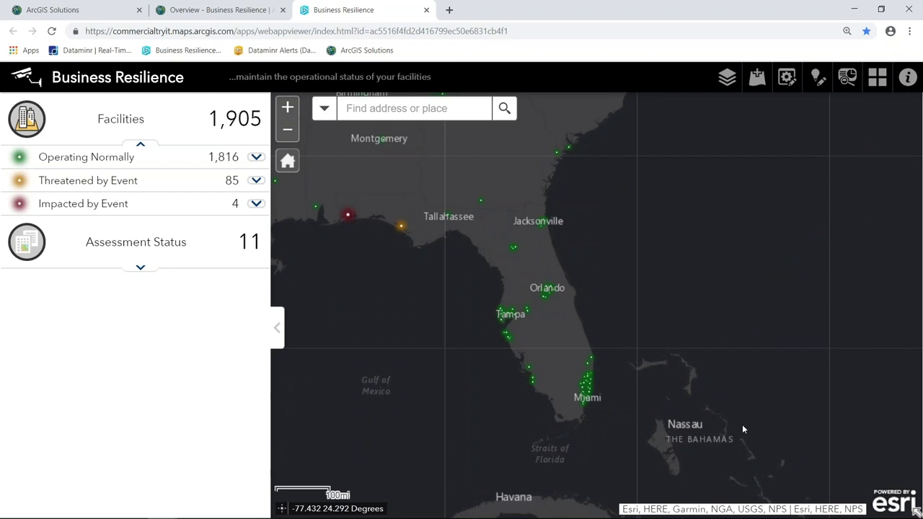
pyautogui.moveTo(464, 404); pyautogui.dragTo(477, 390)
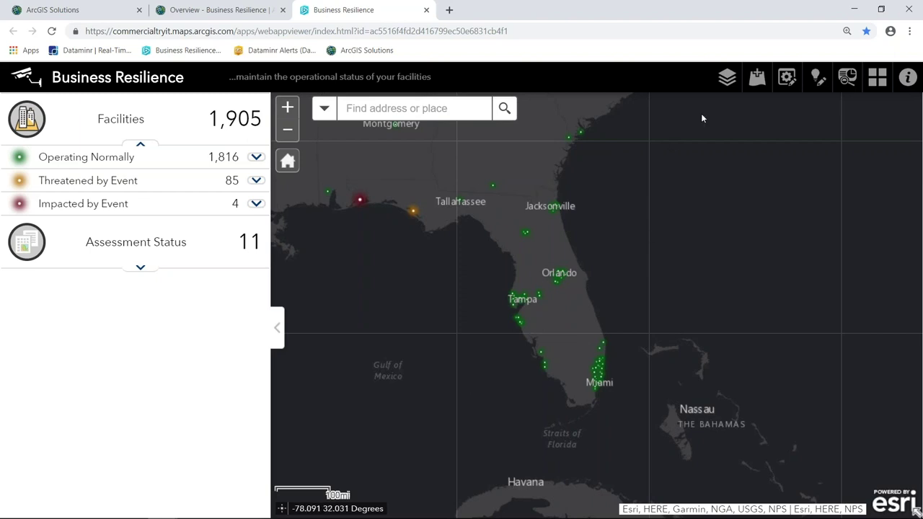
pyautogui.click(756, 78)
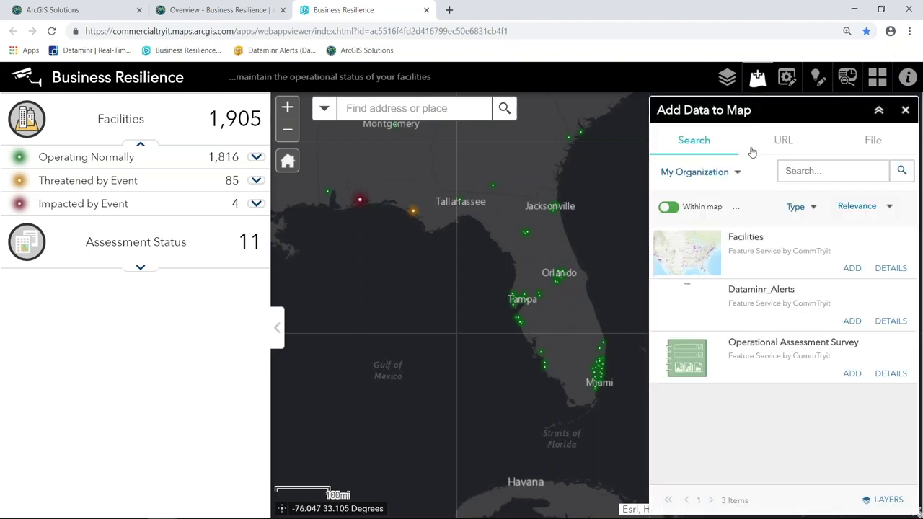
pyautogui.click(736, 176)
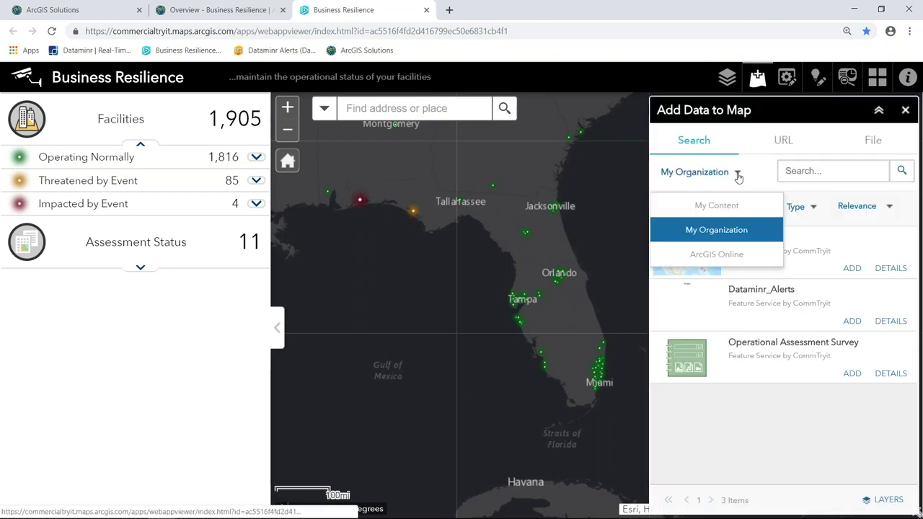
pyautogui.click(732, 257)
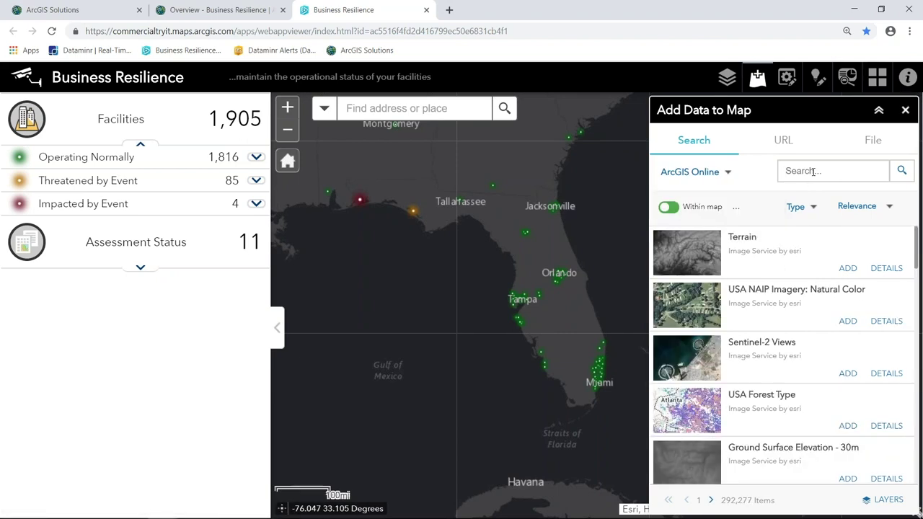
pyautogui.write('hurrica')
pyautogui.press('BackSpace')
pyautogui.press('BackSpace')
pyautogui.press('BackSpace')
pyautogui.write('cane')
pyautogui.click(52, 32)
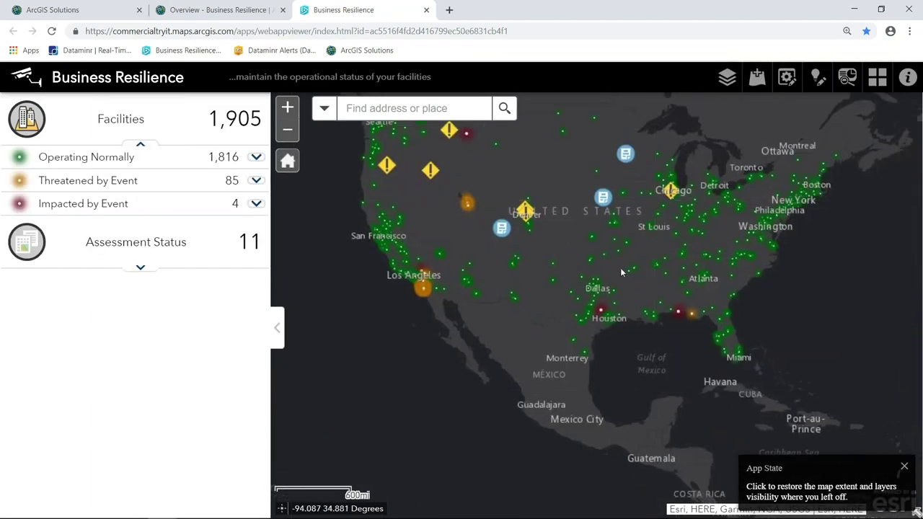
# Step: Open the Add Data to Map tool and search the organization's layers for "hurricane"
pyautogui.moveTo(677, 283); pyautogui.dragTo(819, 382)
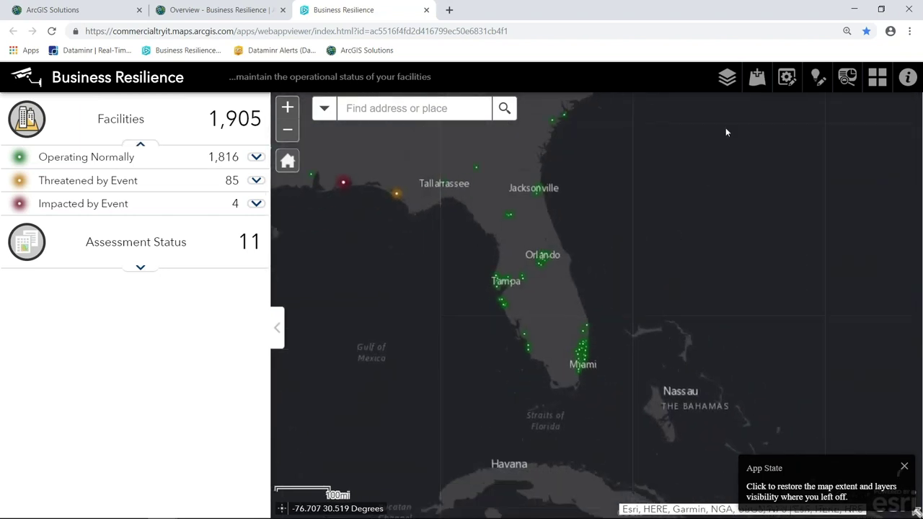
pyautogui.click(750, 85)
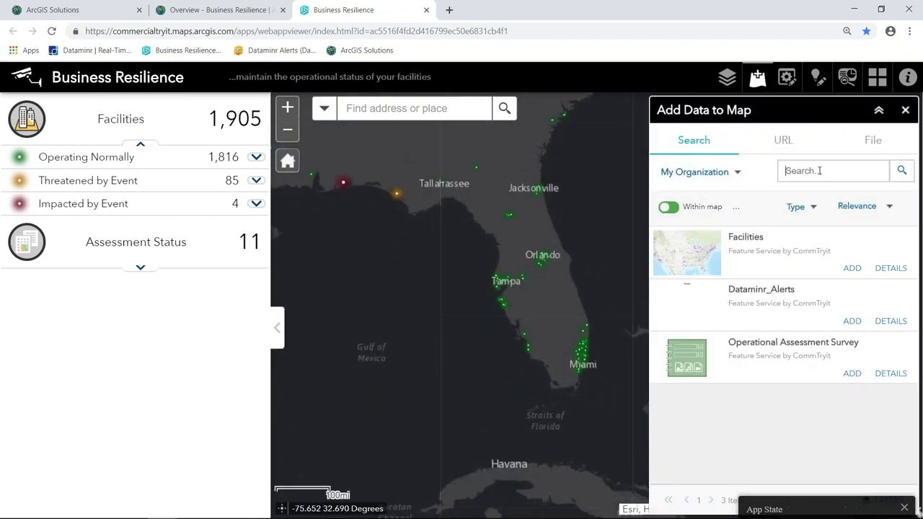
pyautogui.write('hu')
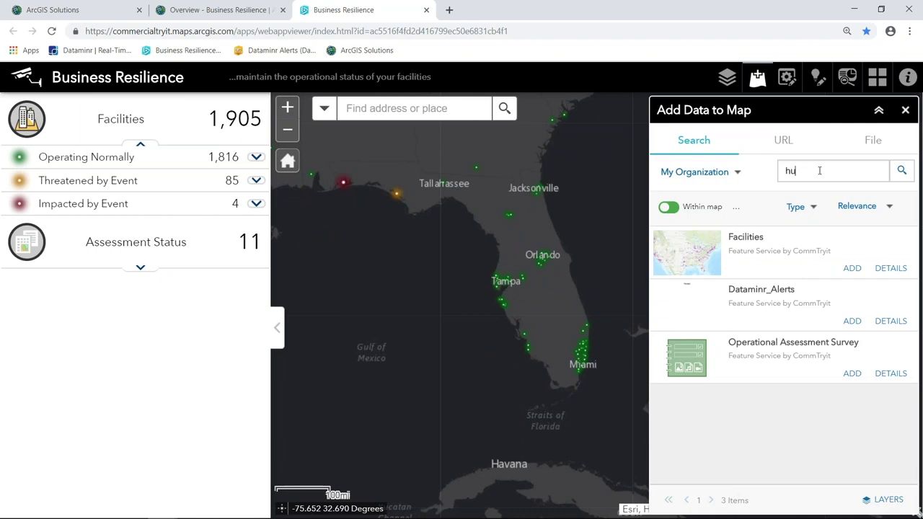
pyautogui.write('rrcaine')
pyautogui.rightClick(808, 173)
pyautogui.click(824, 184)
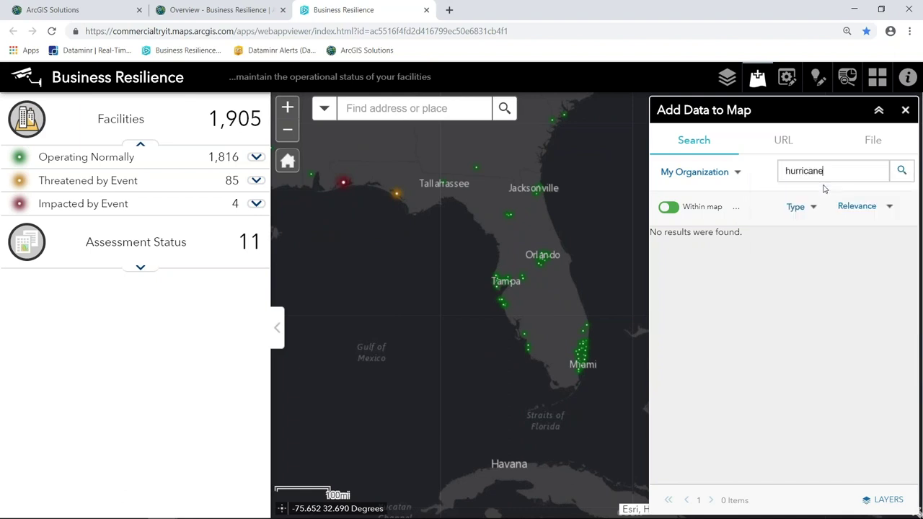
# Step: Change the search source to ArcGIS Online and turn off the Within map filter for the hurricane search
pyautogui.click(737, 174)
pyautogui.click(713, 255)
pyautogui.click(832, 171)
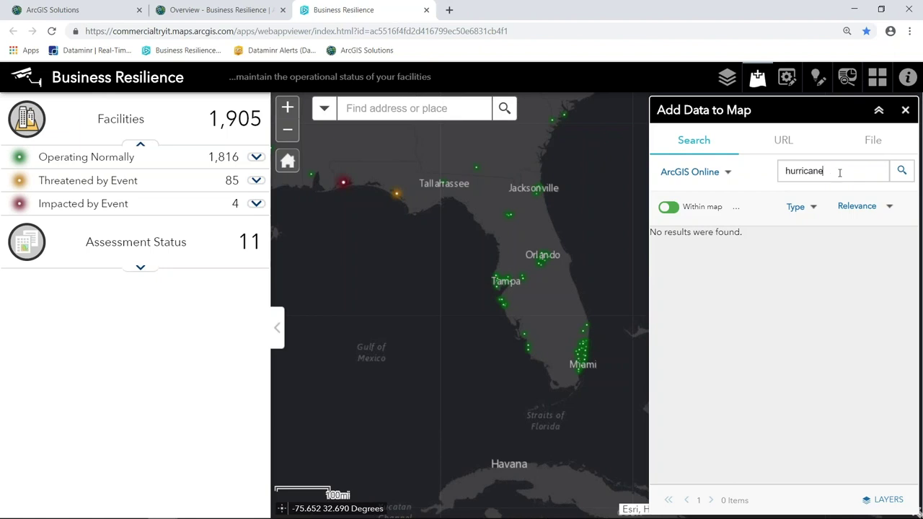
pyautogui.click(668, 207)
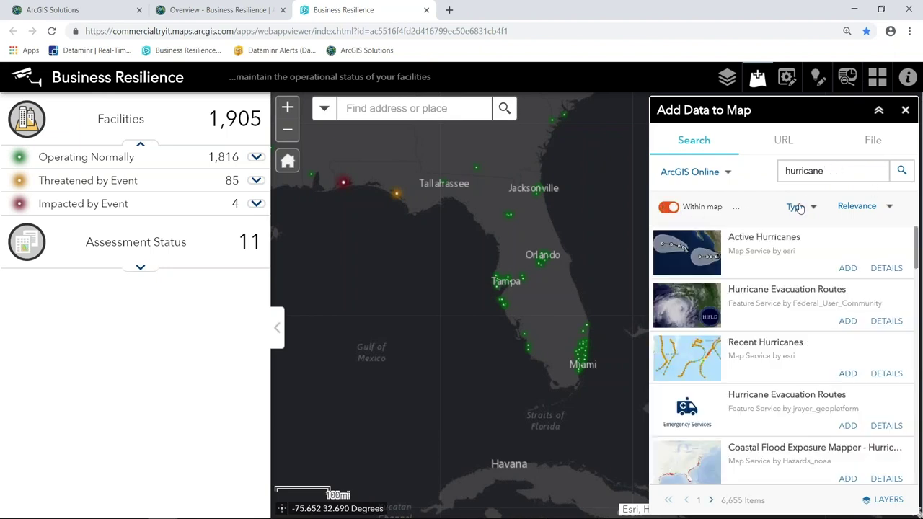
# Step: Open the item details of Esri's Active Hurricanes layer and review its description and its Authoritative, Living Atlas and Subscriber badges
pyautogui.rightClick(891, 271)
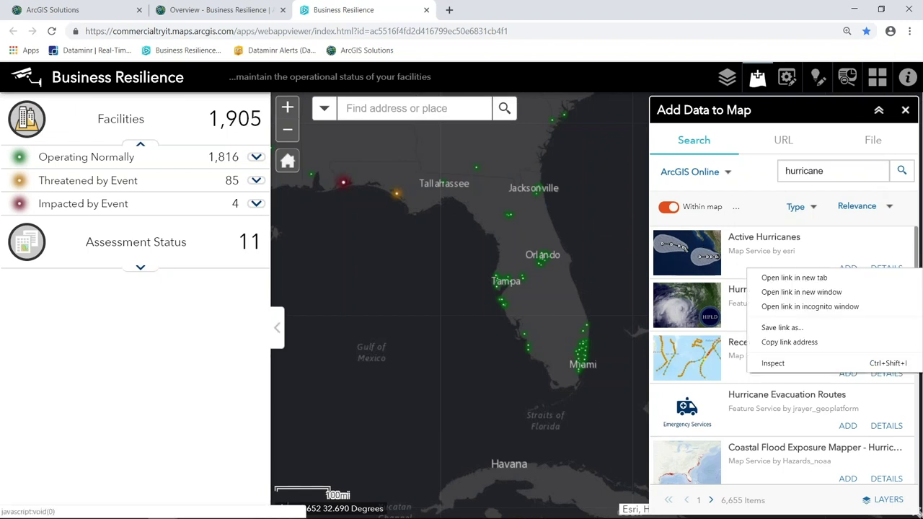
pyautogui.click(859, 258)
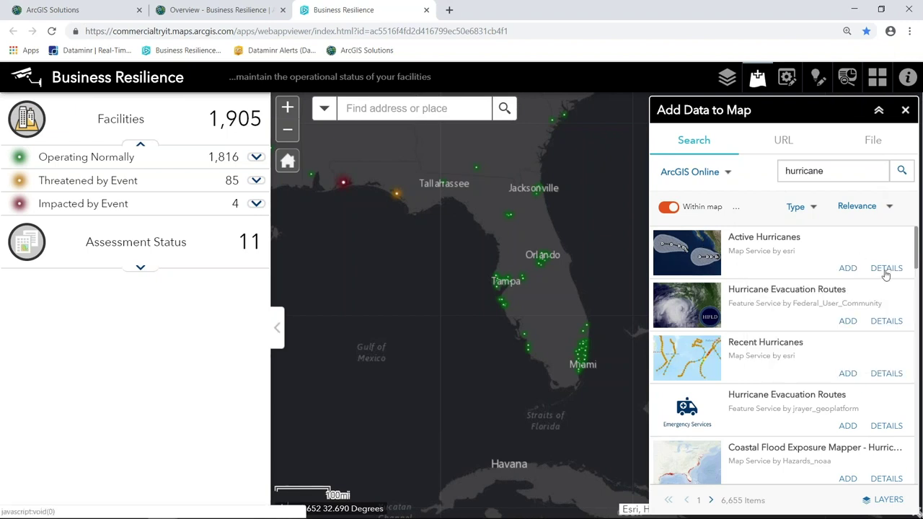
pyautogui.click(887, 269)
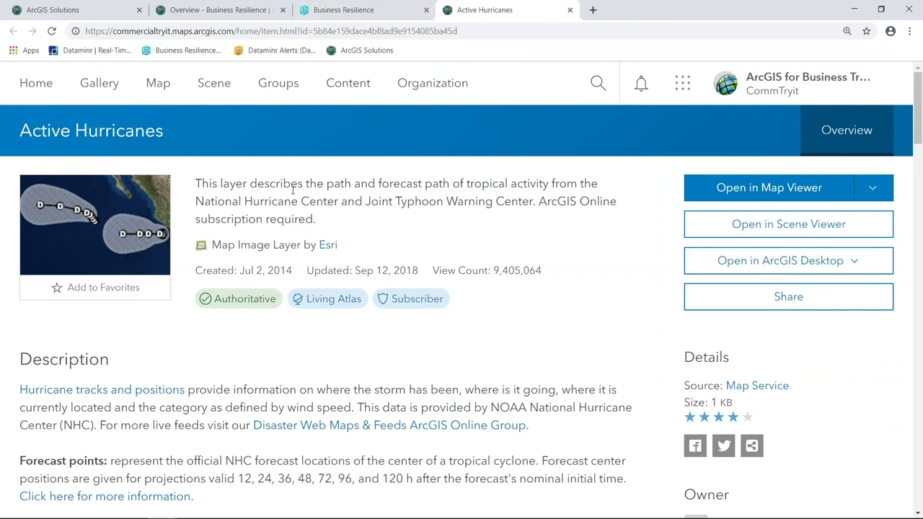
pyautogui.moveTo(238, 303)
pyautogui.moveTo(344, 301)
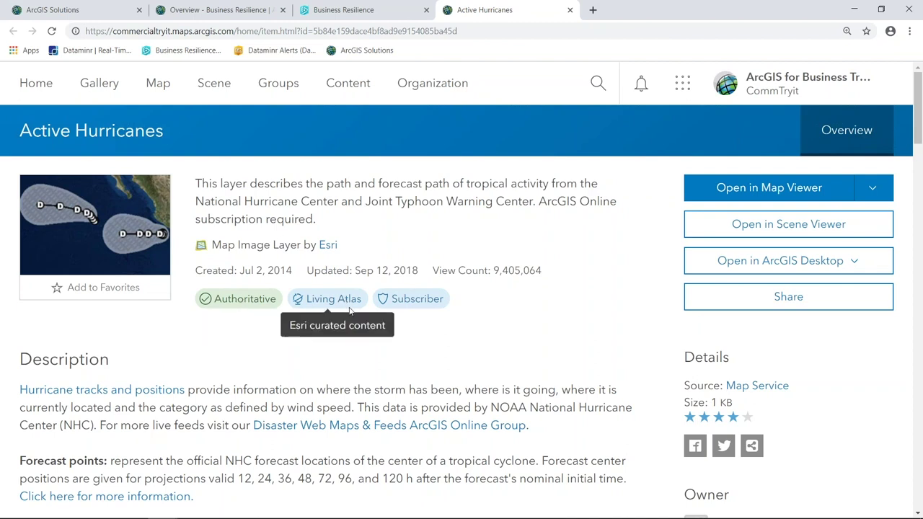
pyautogui.moveTo(419, 295)
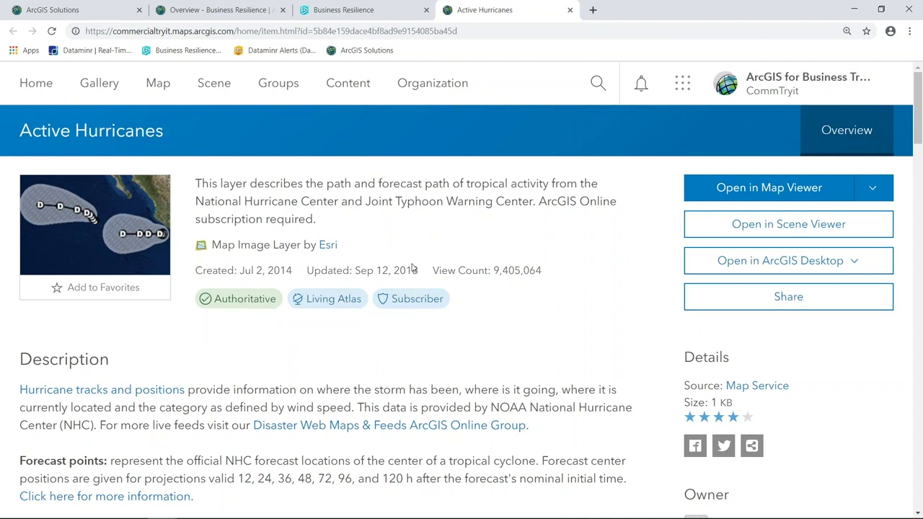
# Step: Return to the Business Resilience app and add the Active Hurricanes and Recent Hurricanes layers to the map
pyautogui.click(343, 10)
pyautogui.click(849, 267)
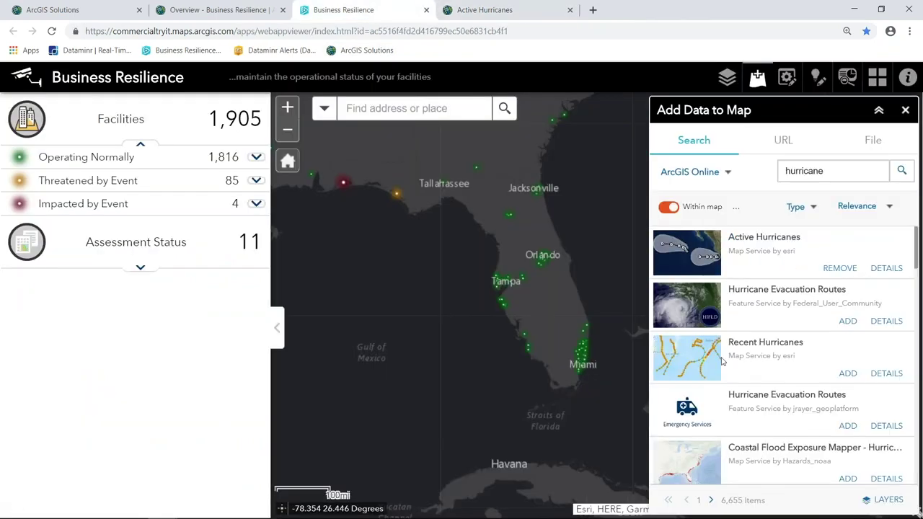
pyautogui.click(848, 374)
pyautogui.moveTo(613, 279); pyautogui.dragTo(443, 276)
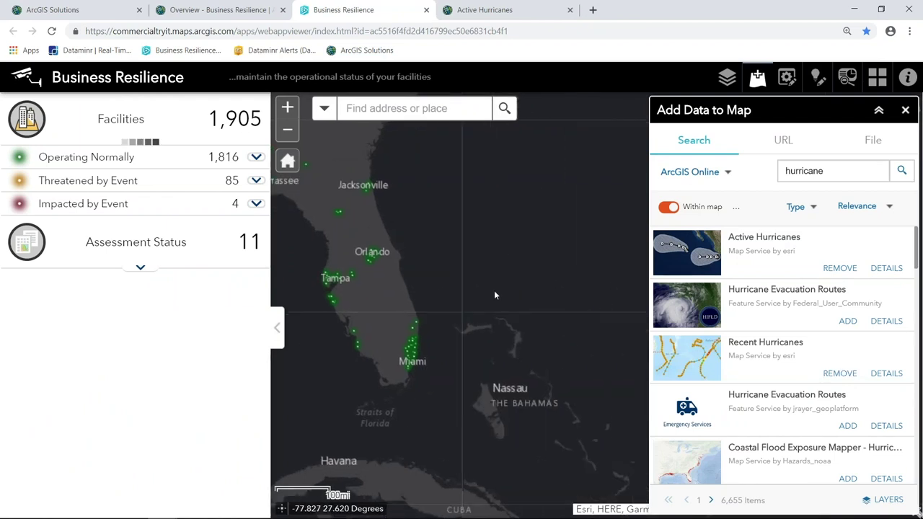
pyautogui.click(287, 130)
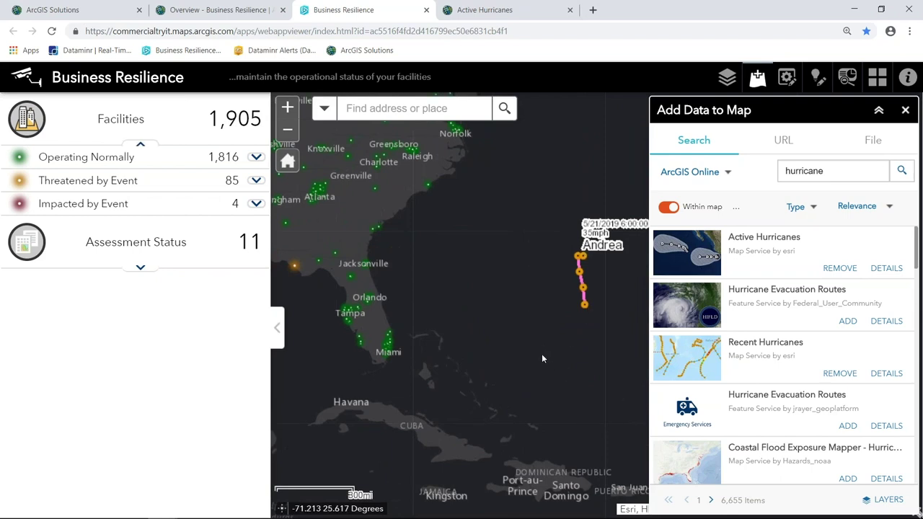
pyautogui.moveTo(448, 334); pyautogui.dragTo(516, 324)
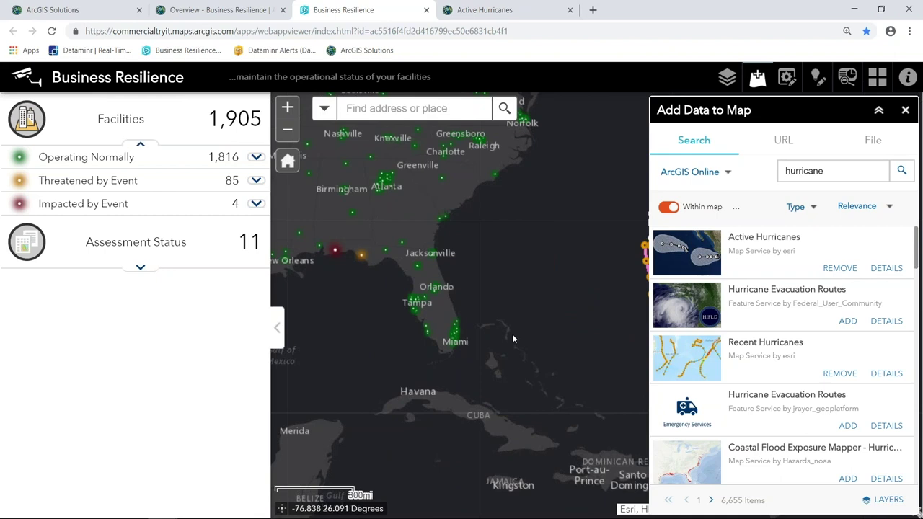
# Step: Replace the data search term with "Florida Traffic" and run the search in ArcGIS Online
pyautogui.moveTo(823, 171); pyautogui.dragTo(758, 168)
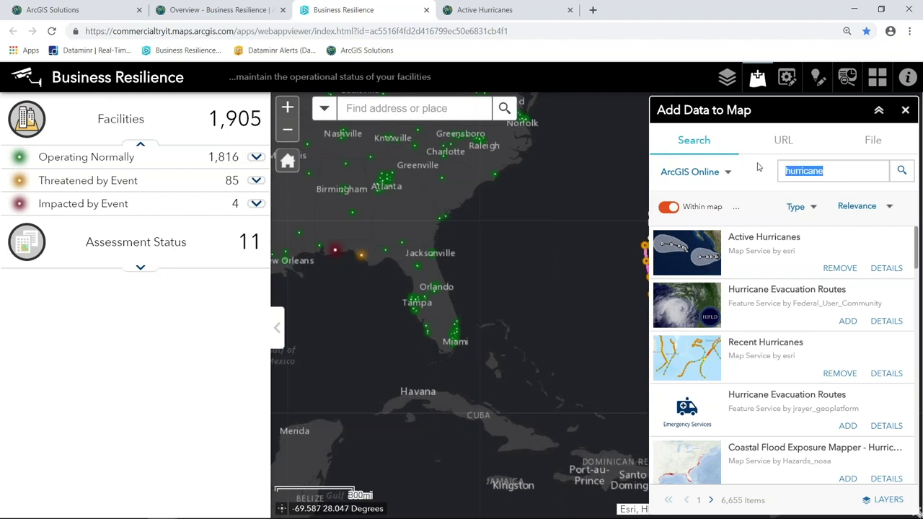
pyautogui.write('Fo')
pyautogui.press('BackSpace')
pyautogui.write('lorida Traffic')
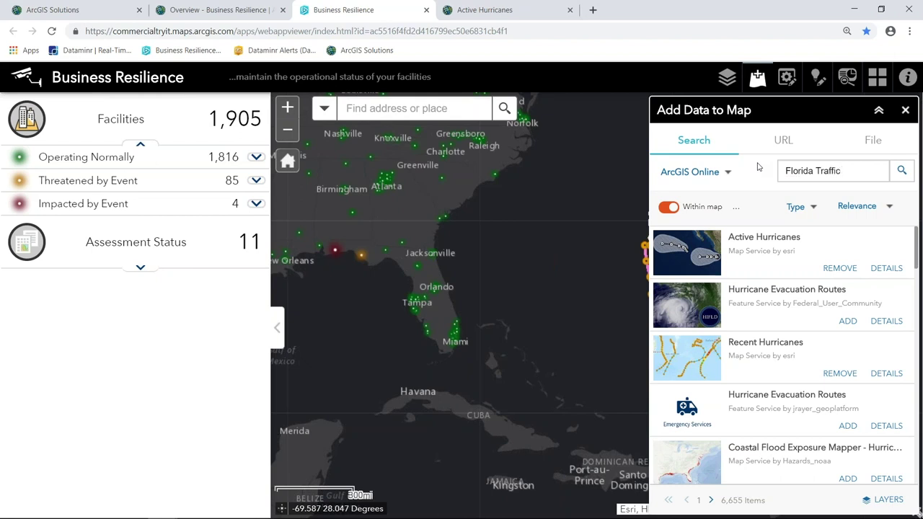
pyautogui.moveTo(475, 322); pyautogui.dragTo(565, 329)
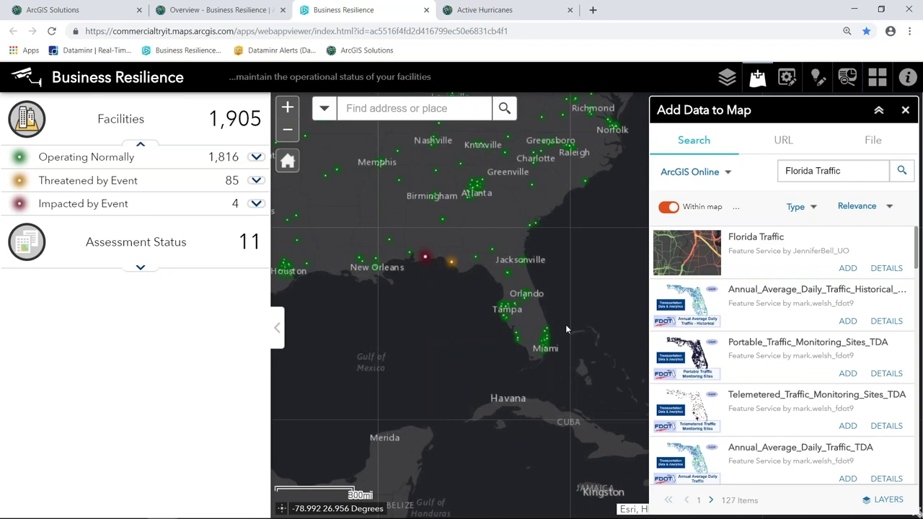
# Step: Open the item details of the Florida Traffic layer and review its description and preview map
pyautogui.click(875, 270)
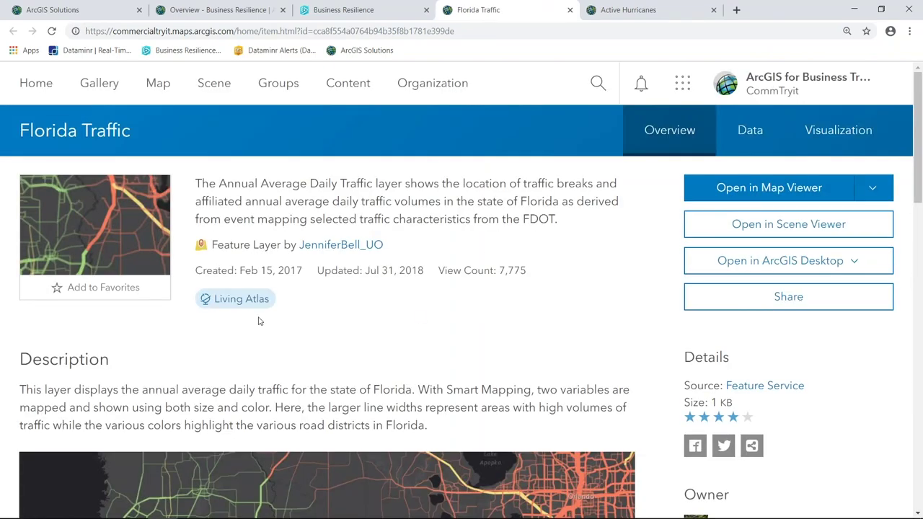
pyautogui.scroll(-4, 546, 333)
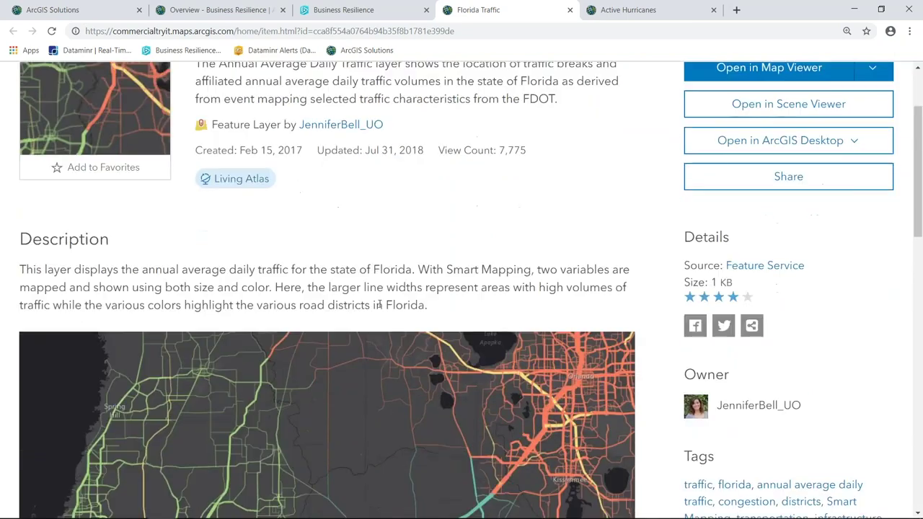
pyautogui.scroll(-1, 546, 333)
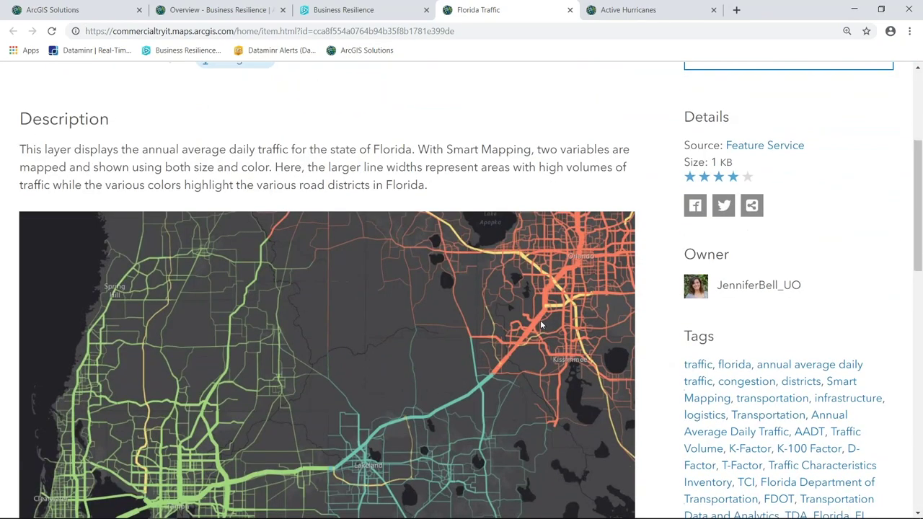
pyautogui.scroll(-3, 542, 326)
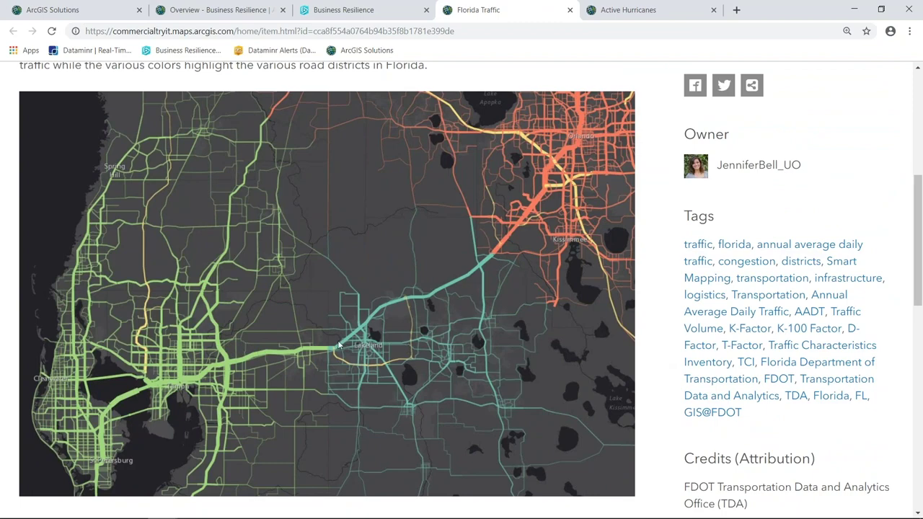
pyautogui.scroll(3, 359, 338)
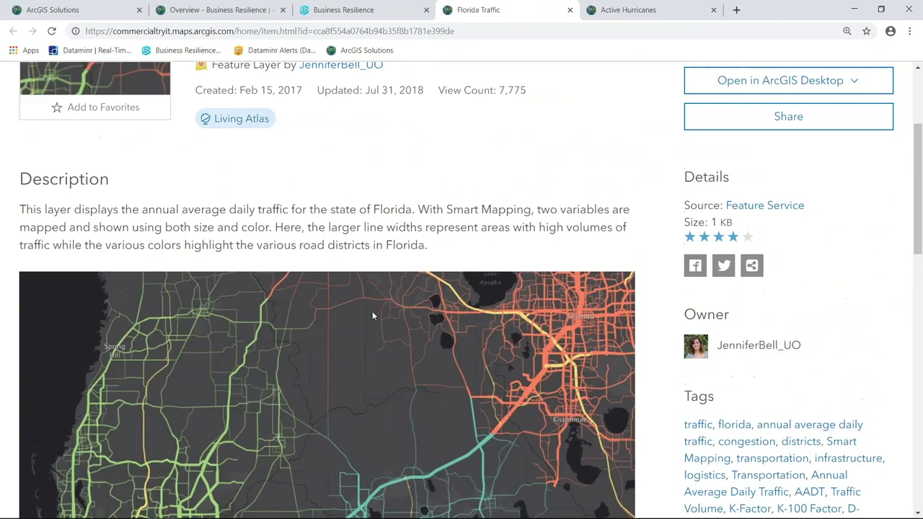
# Step: Return to the Business Resilience app, add the Florida Traffic layer, and check the daily traffic details of a road near Tampa
pyautogui.click(382, 12)
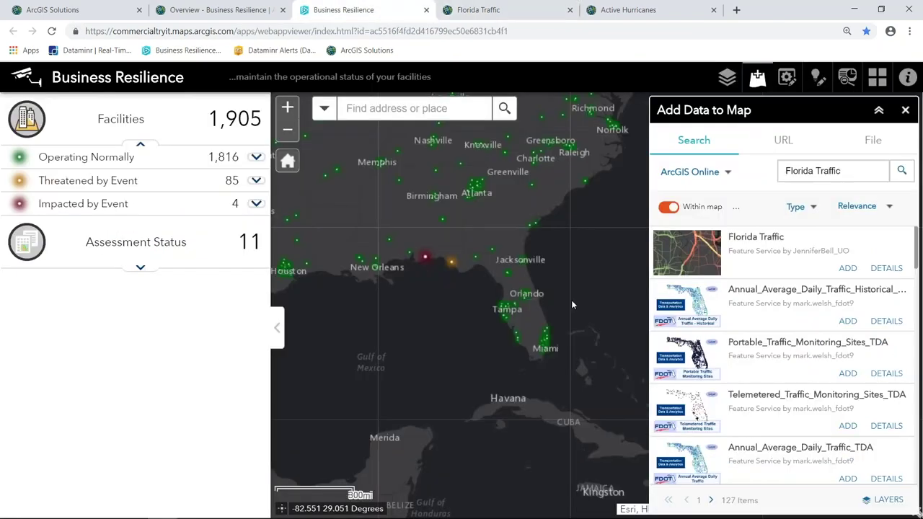
pyautogui.click(848, 268)
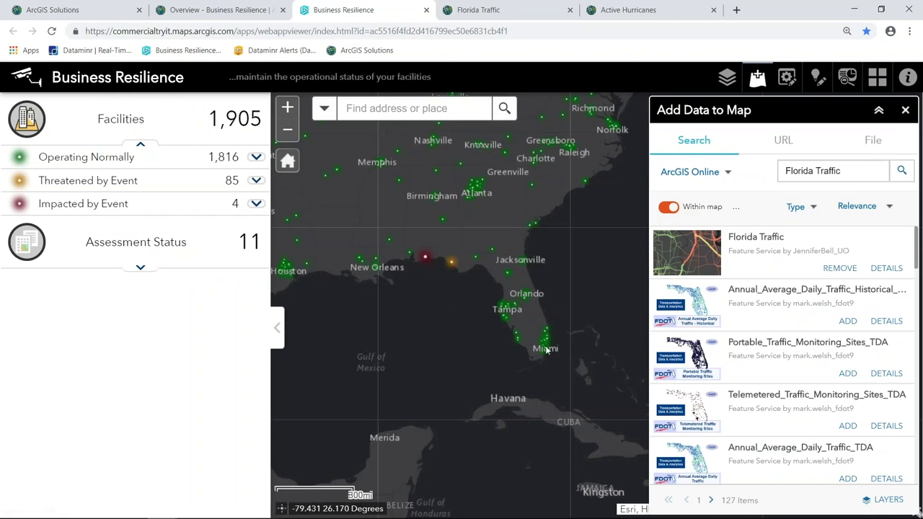
pyautogui.moveTo(474, 281); pyautogui.dragTo(570, 355)
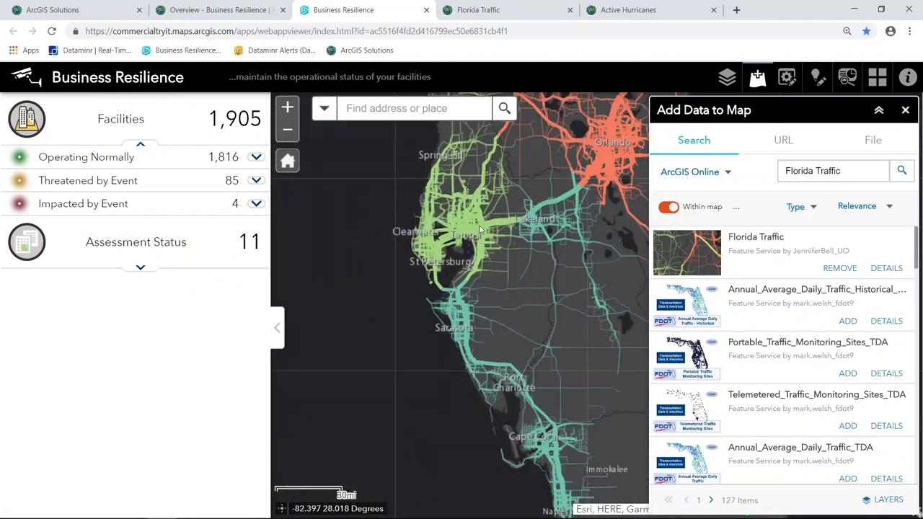
pyautogui.click(493, 258)
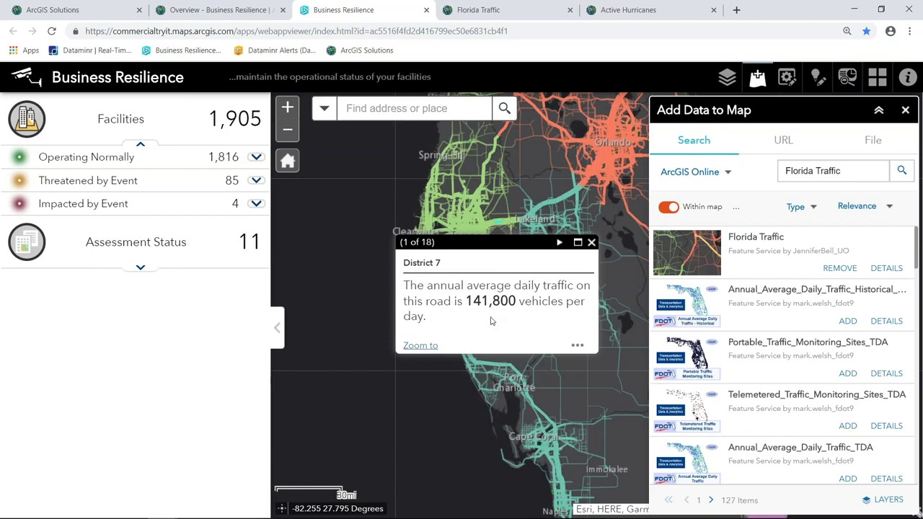
pyautogui.click(591, 243)
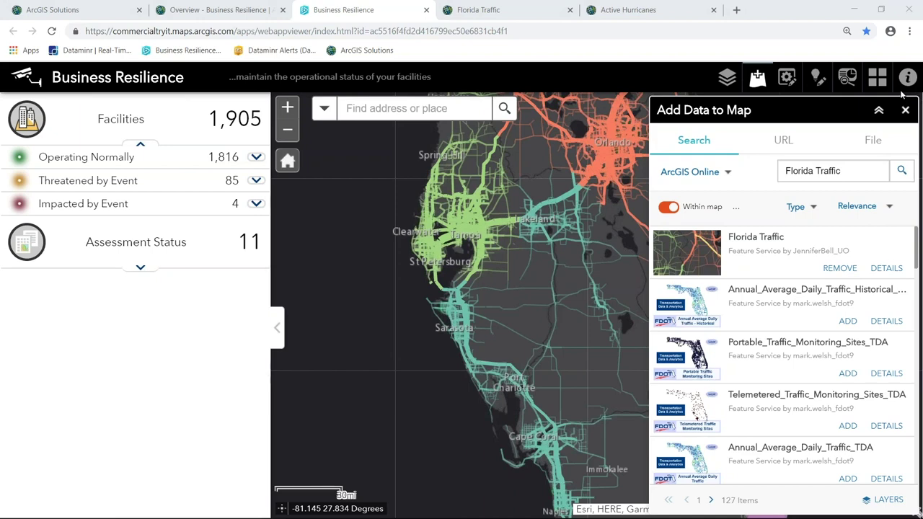
# Step: Search ArcGIS Online for "Florida Traffic cameras"
pyautogui.click(854, 170)
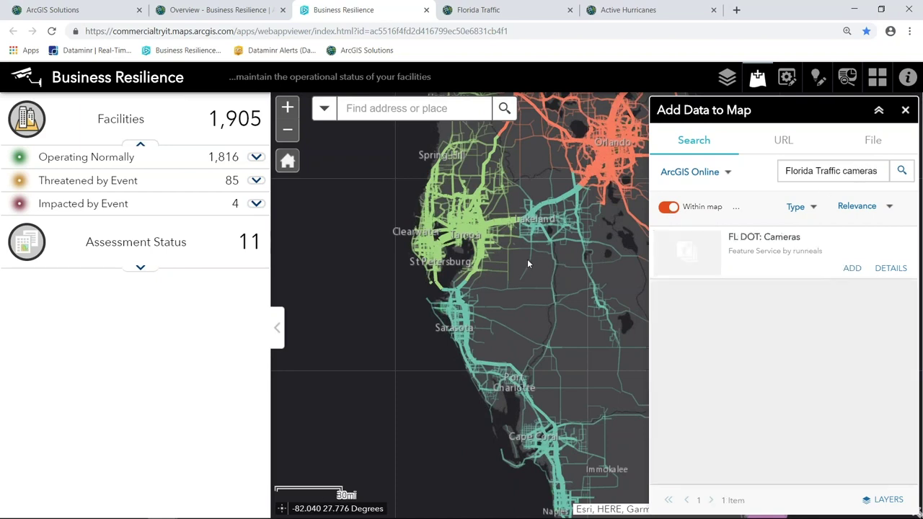
# Step: Add the FL DOT: Cameras layer, turn off the Florida Traffic layer, and close the layer list with the map focused on Tampa
pyautogui.click(853, 270)
pyautogui.click(727, 78)
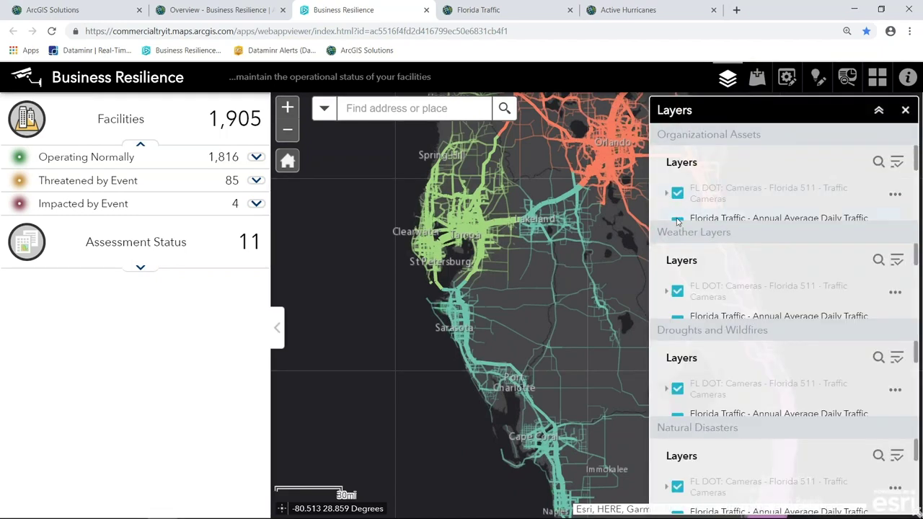
pyautogui.click(677, 220)
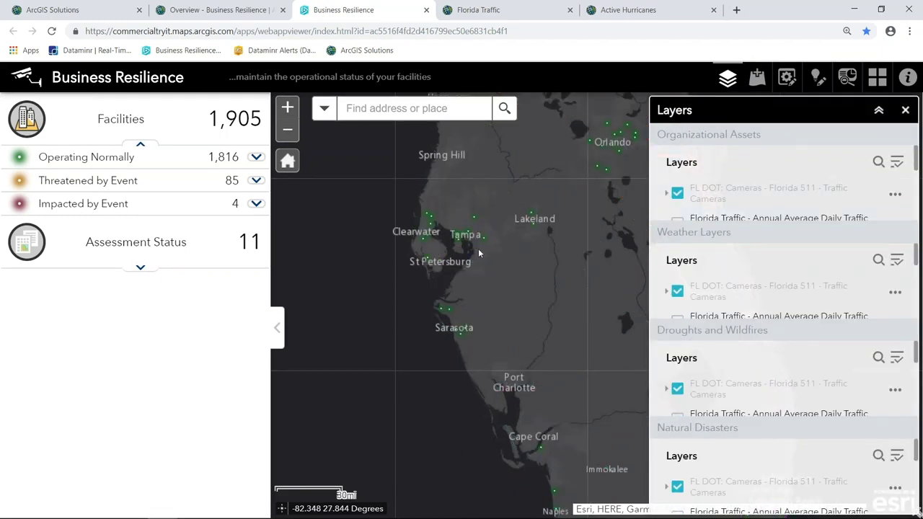
pyautogui.moveTo(430, 166); pyautogui.dragTo(549, 286)
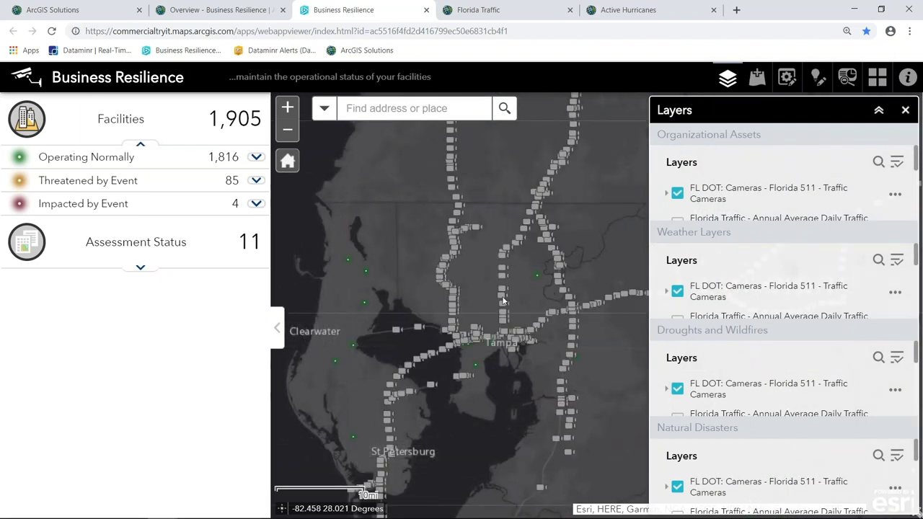
pyautogui.click(906, 110)
# Step: View the full-size image of the I-275 51.6 NB traffic camera north of Tampa, then return to the map and close its details
pyautogui.moveTo(603, 407); pyautogui.dragTo(701, 357)
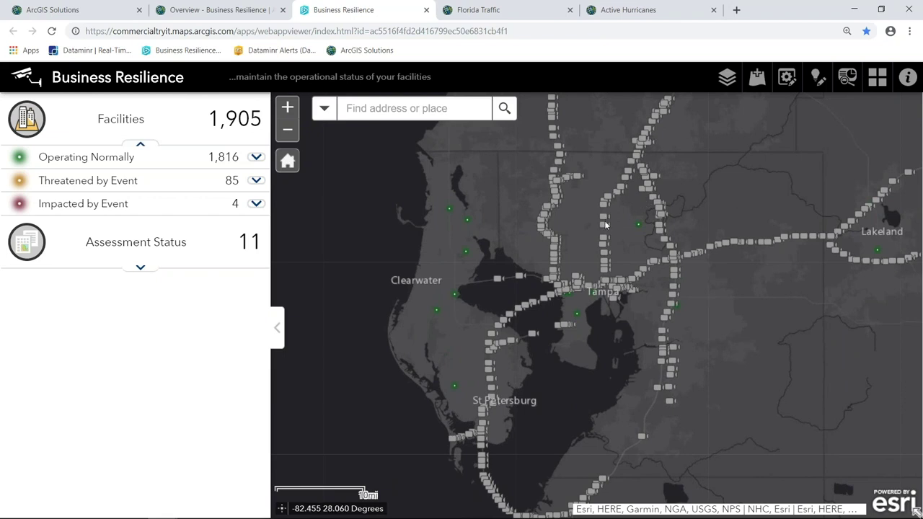
pyautogui.click(604, 218)
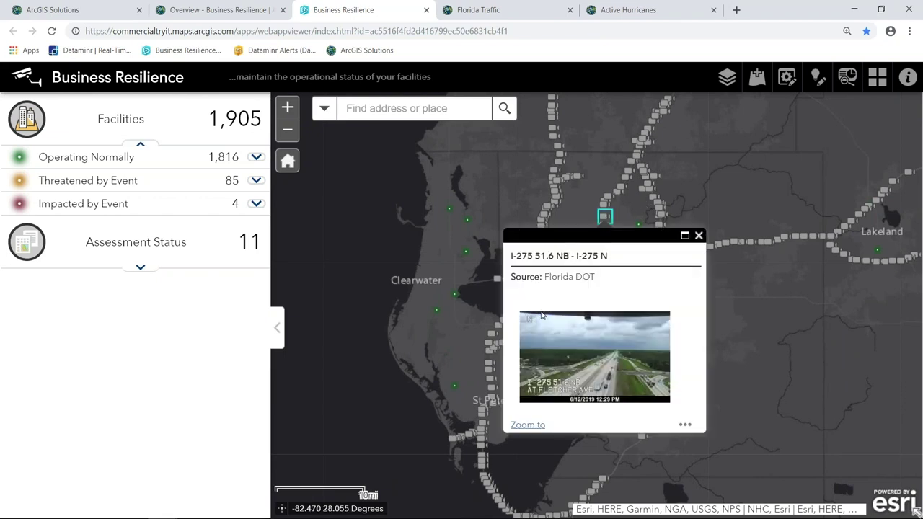
pyautogui.click(594, 373)
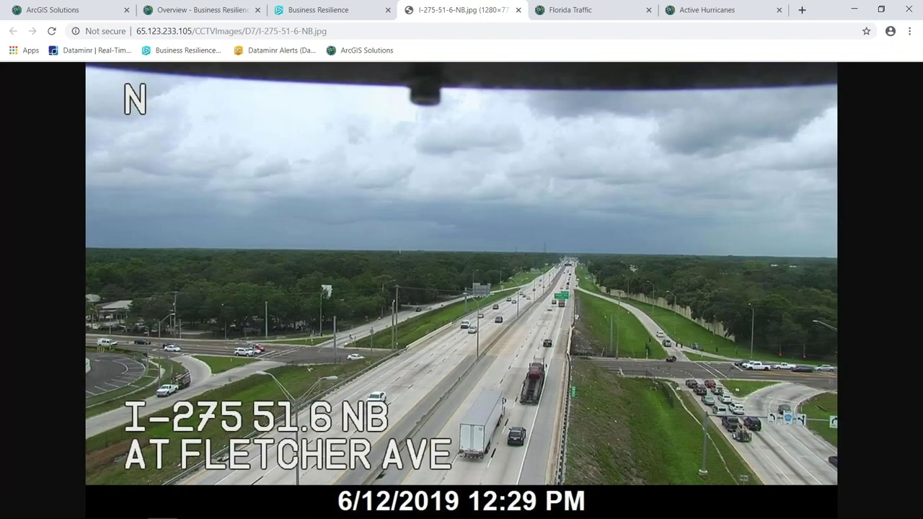
pyautogui.click(297, 13)
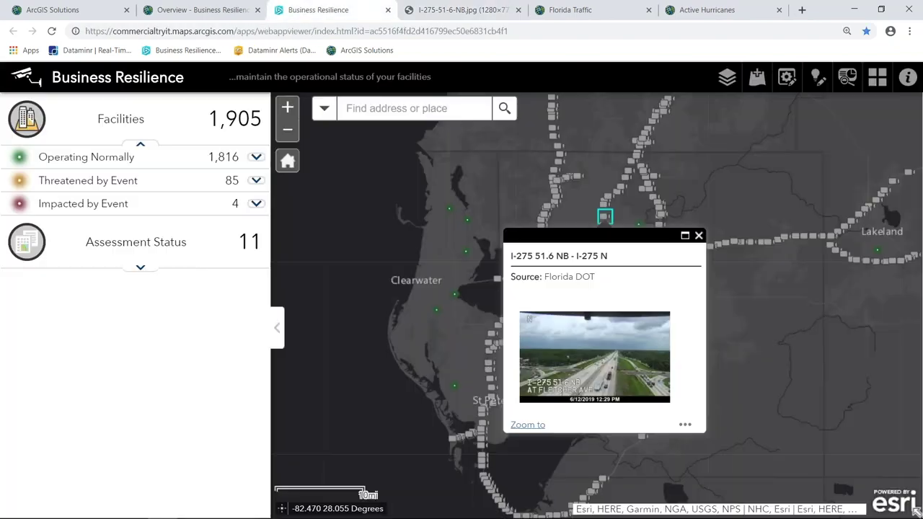
pyautogui.click(698, 237)
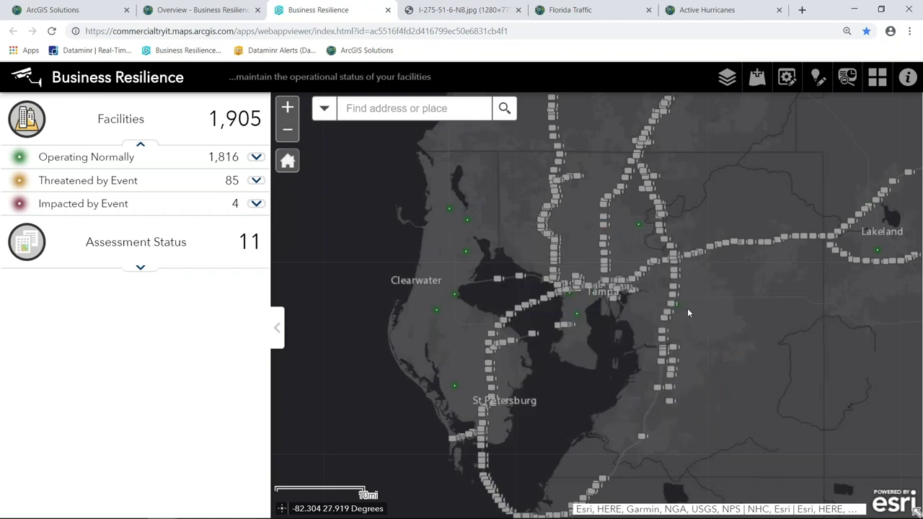
# Step: Add markers to the map at the I-275 51.6 NB and I-75 240.1 NB traffic cameras
pyautogui.click(606, 219)
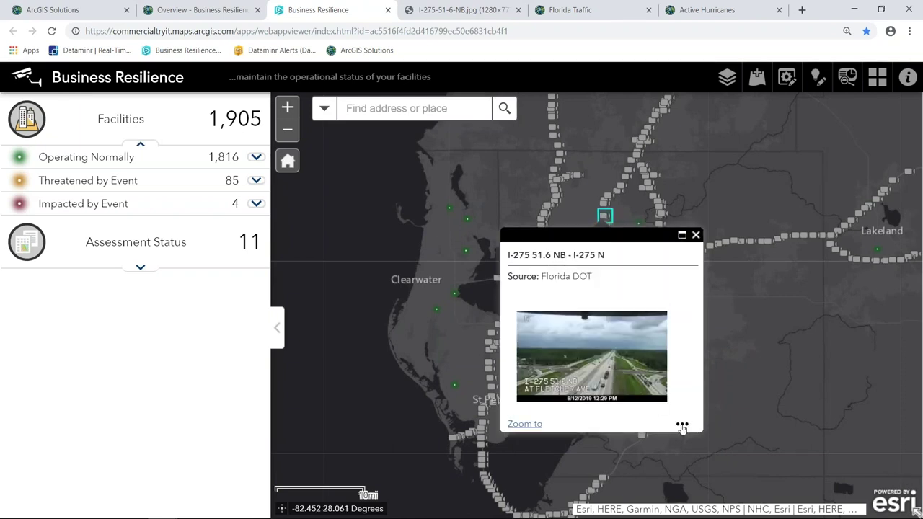
pyautogui.click(682, 425)
pyautogui.click(665, 482)
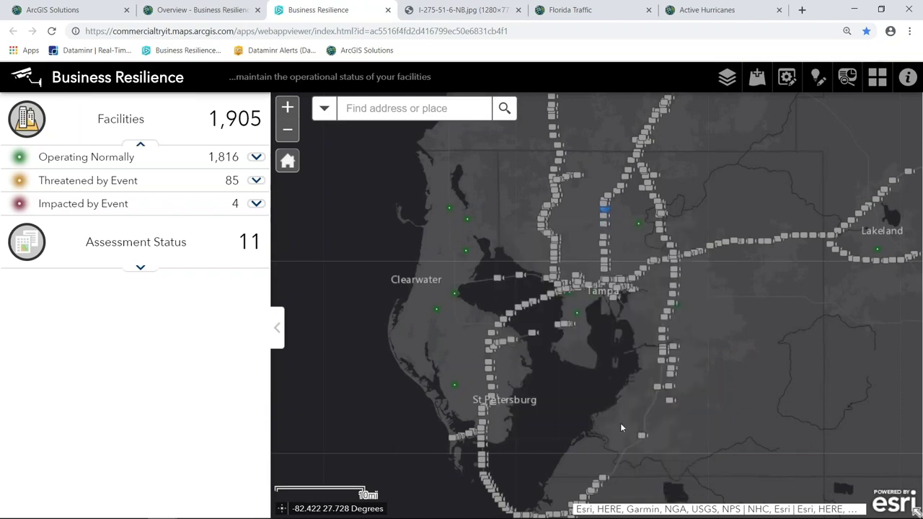
pyautogui.click(644, 435)
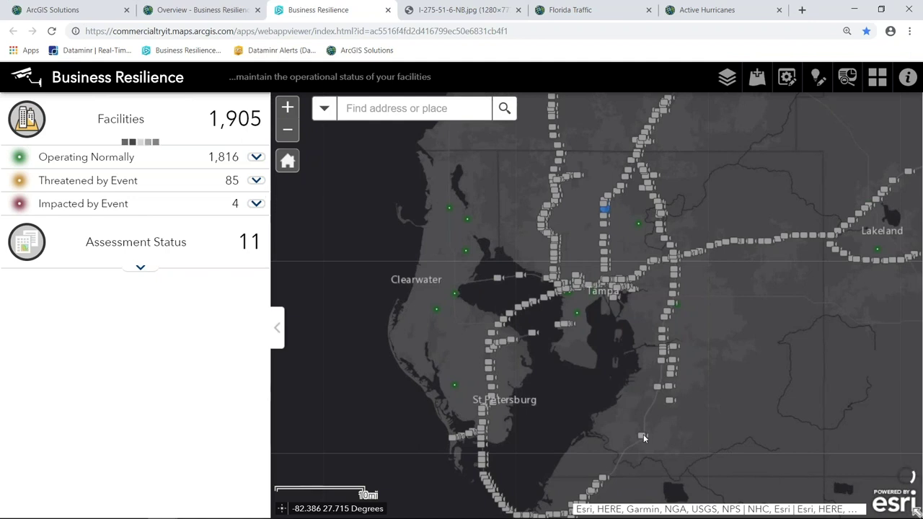
pyautogui.click(721, 412)
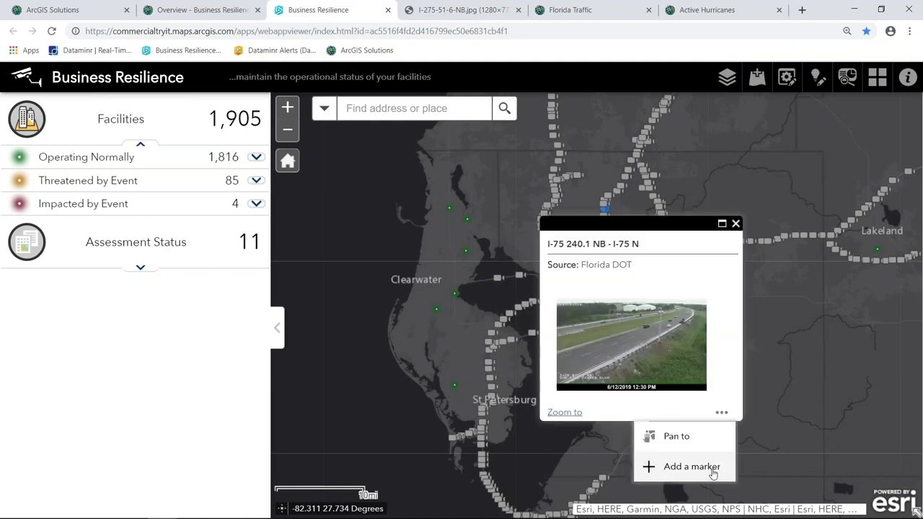
pyautogui.click(674, 466)
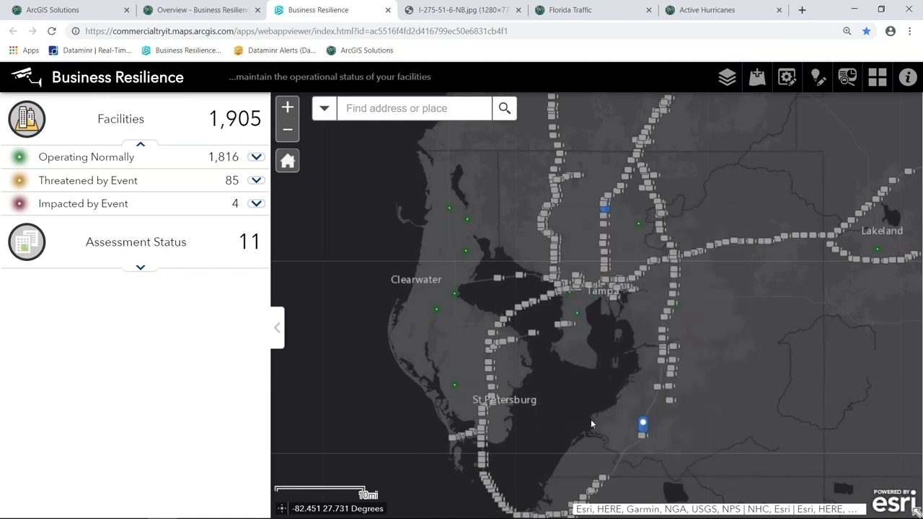
# Step: Add markers to the map at the SR-60 11.0 EB and I-4 14.4 WB traffic cameras
pyautogui.click(500, 280)
pyautogui.click(692, 373)
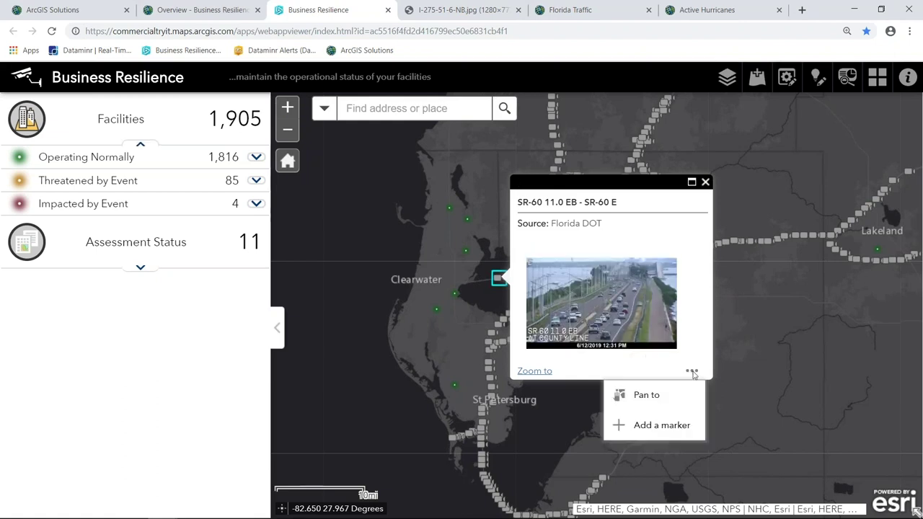
pyautogui.click(678, 426)
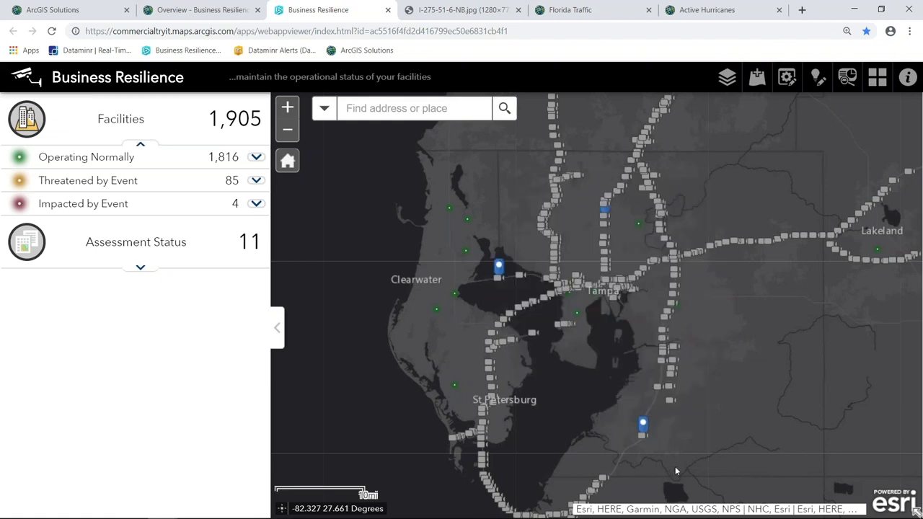
pyautogui.click(727, 241)
pyautogui.click(693, 335)
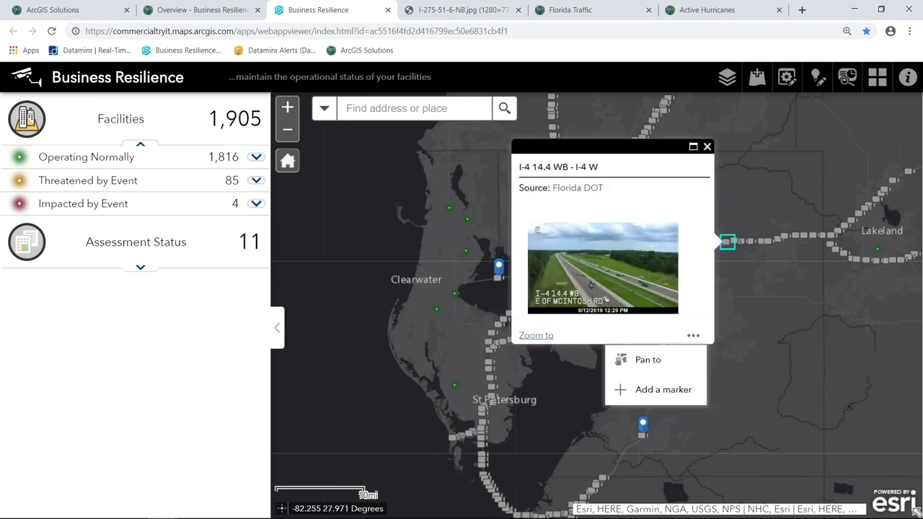
pyautogui.click(675, 389)
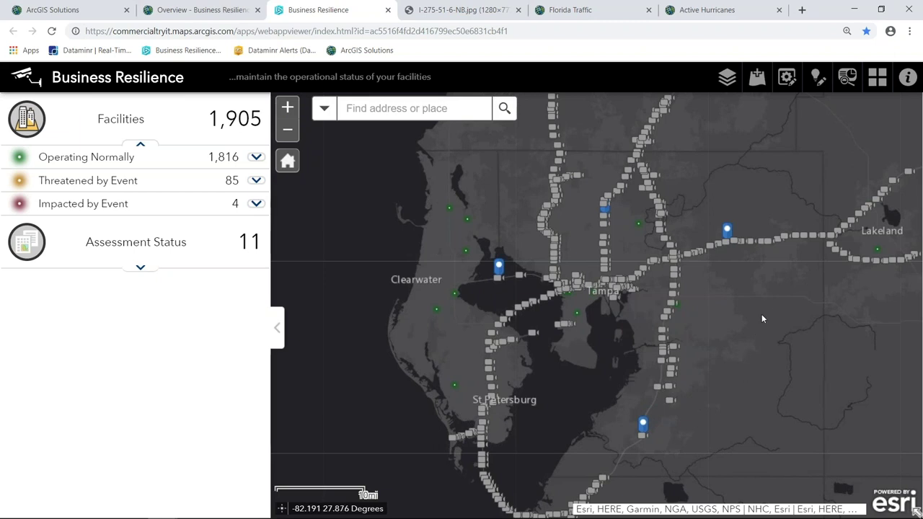
# Step: Generate an assessment report for the facilities selected by a box around the Clearwater, St Petersburg and Tampa area
pyautogui.click(846, 78)
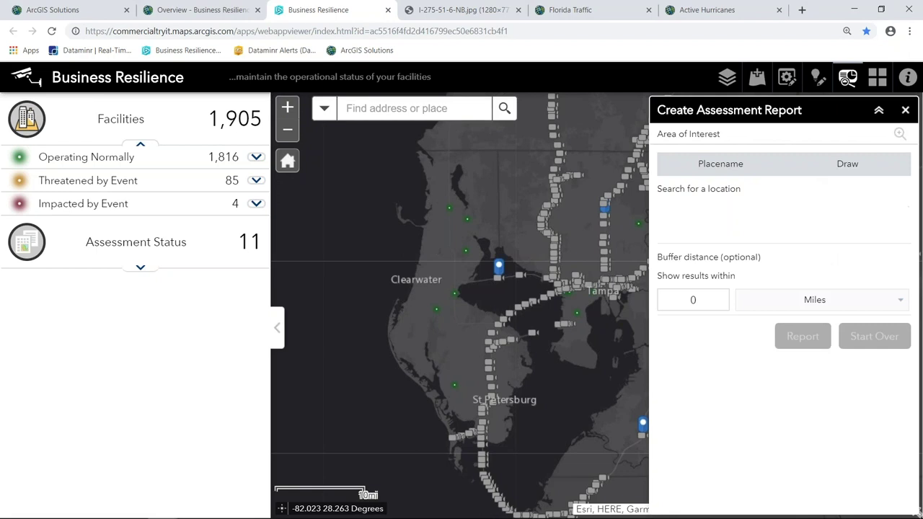
pyautogui.click(851, 169)
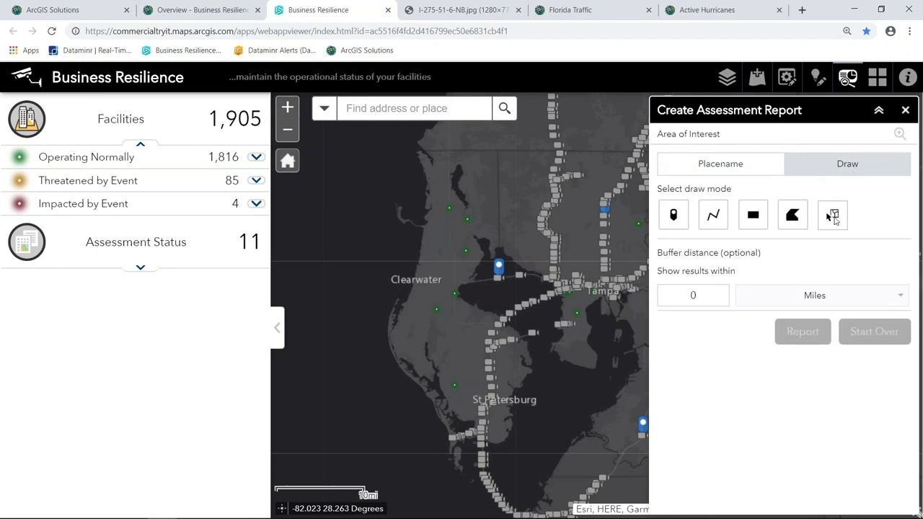
pyautogui.click(839, 221)
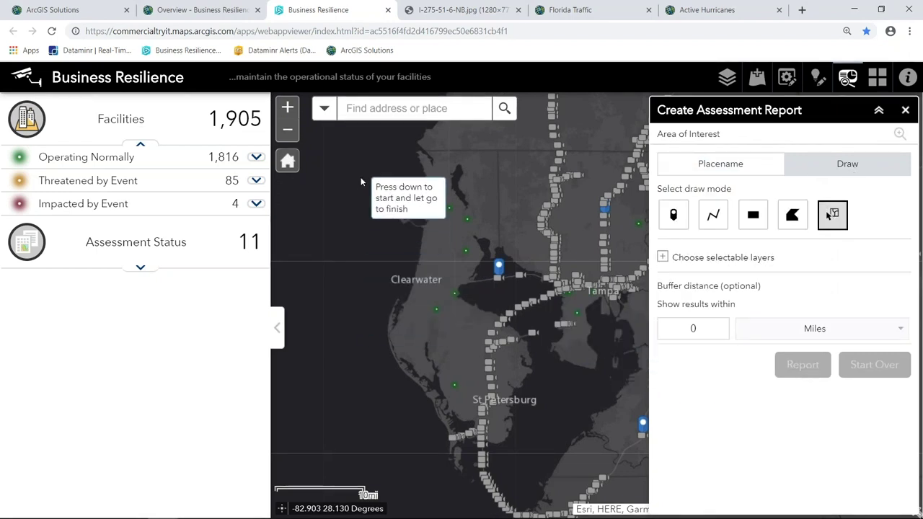
pyautogui.moveTo(359, 176); pyautogui.dragTo(649, 453)
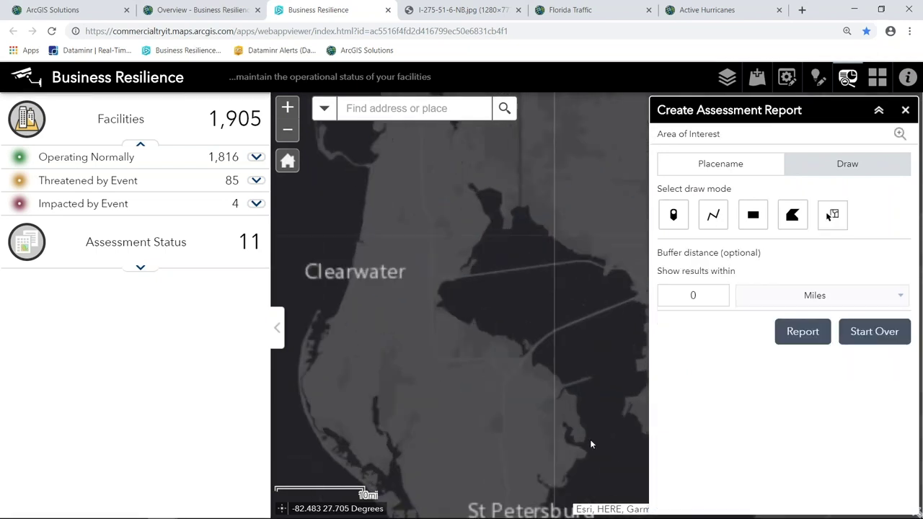
pyautogui.click(799, 335)
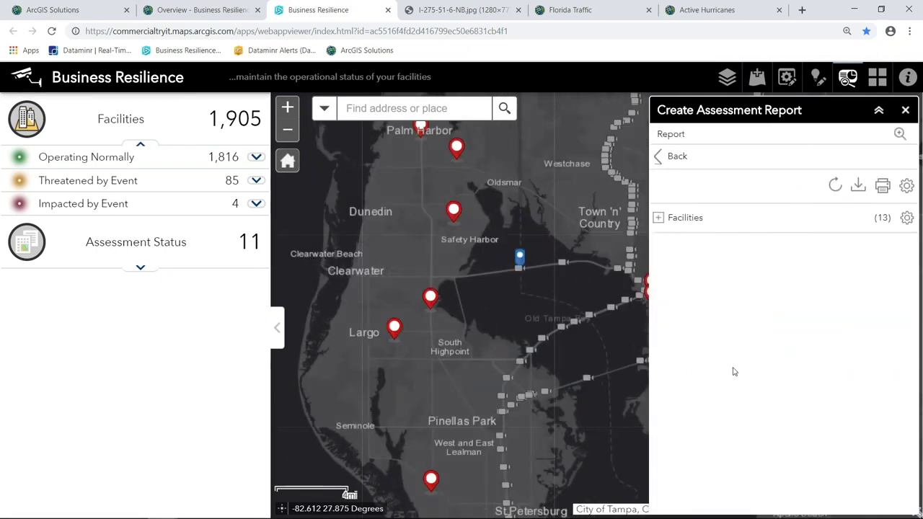
# Step: Open a printable version of the report in Letter ANSI A Portrait layout and review its facilities table, dismissing the map printing error
pyautogui.click(883, 186)
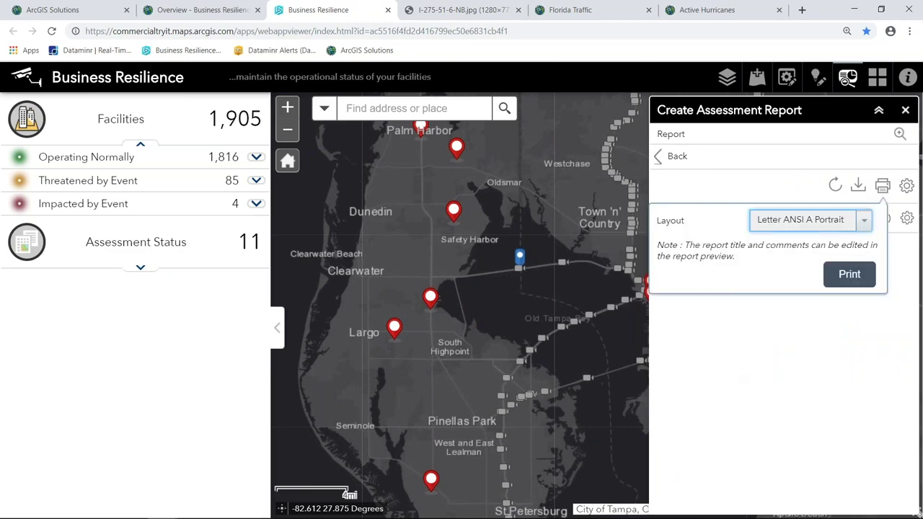
pyautogui.click(837, 275)
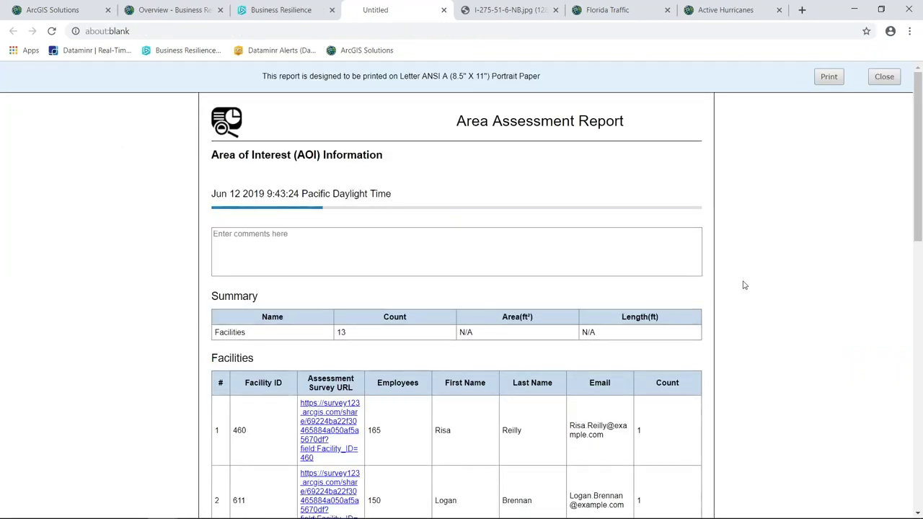
pyautogui.scroll(-3, 725, 328)
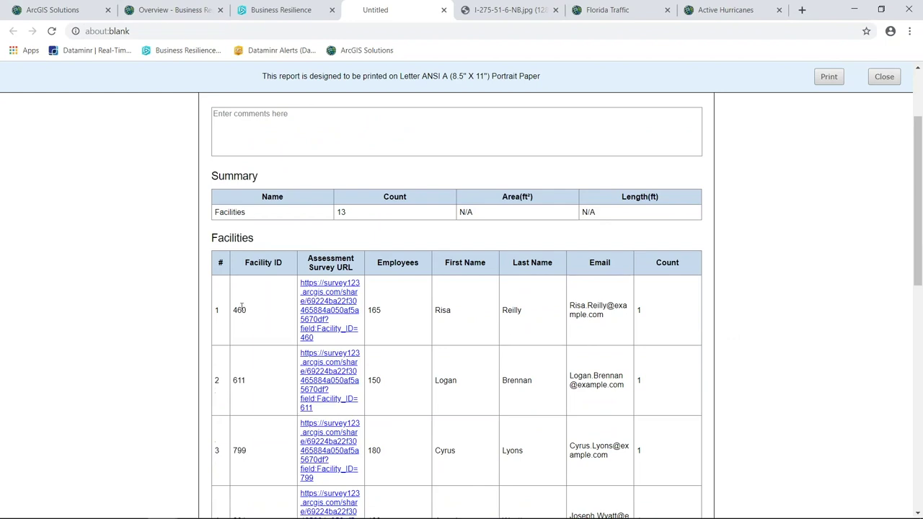
pyautogui.scroll(-3, 243, 303)
pyautogui.scroll(-1, 244, 298)
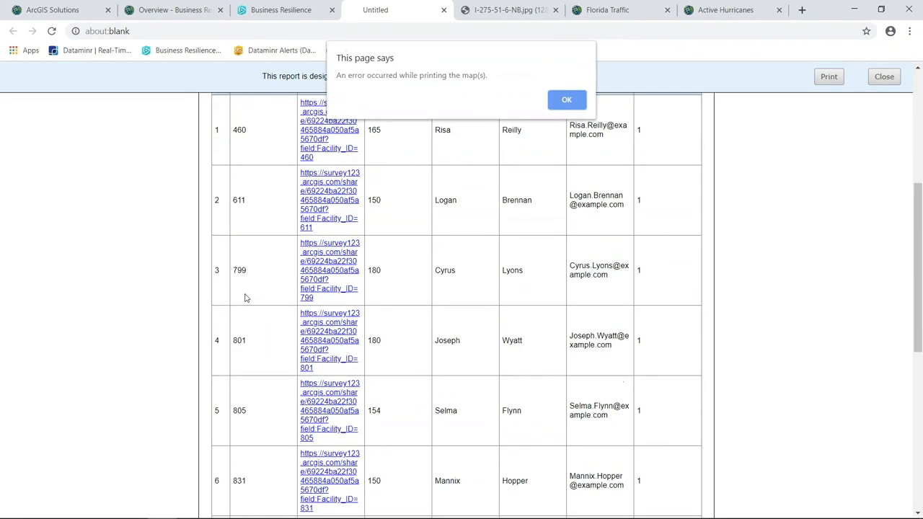
pyautogui.click(564, 101)
# Step: Open the Operational Assessment Survey linked to the first facility in the report, review its questions, and submit it without entering answers
pyautogui.click(336, 130)
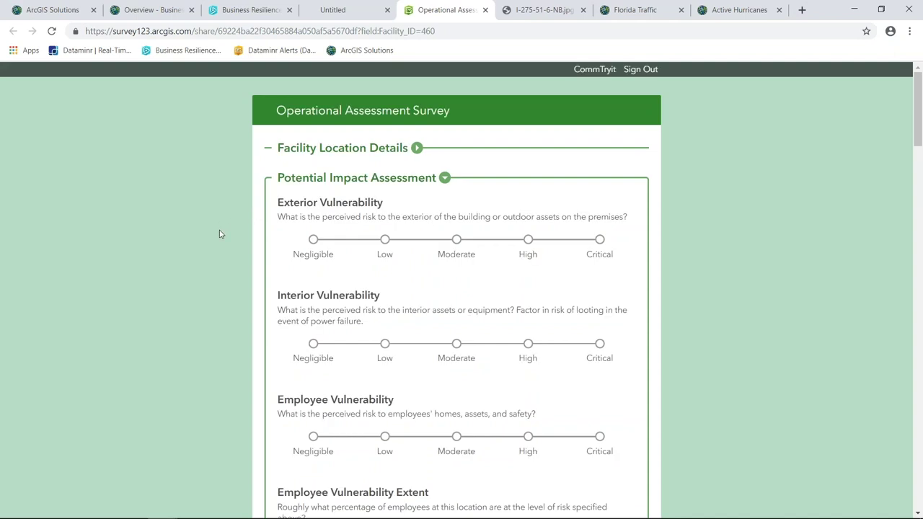
pyautogui.scroll(-1, 220, 234)
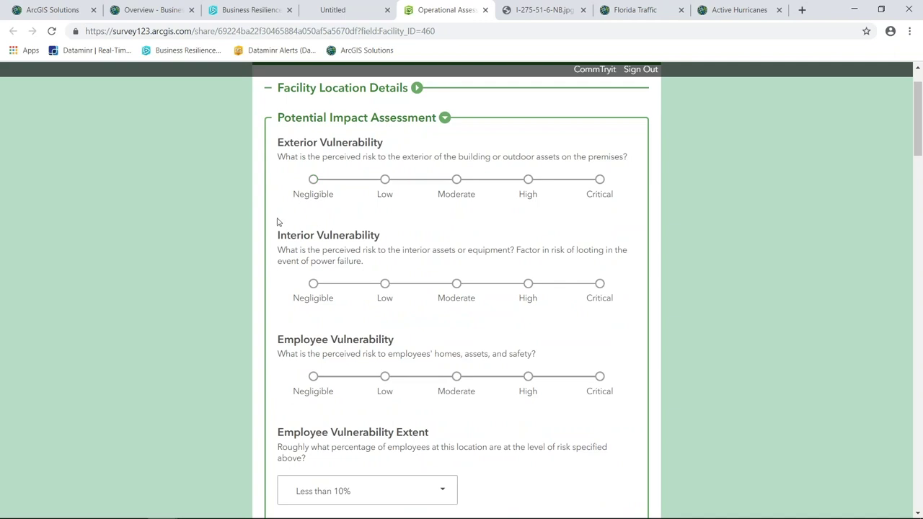
pyautogui.scroll(-1, 261, 235)
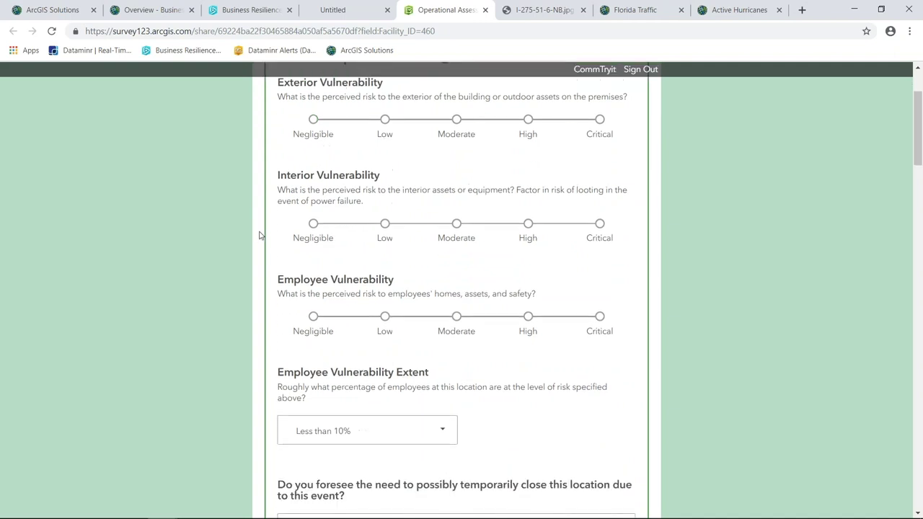
pyautogui.scroll(-1, 260, 235)
pyautogui.scroll(-2, 261, 235)
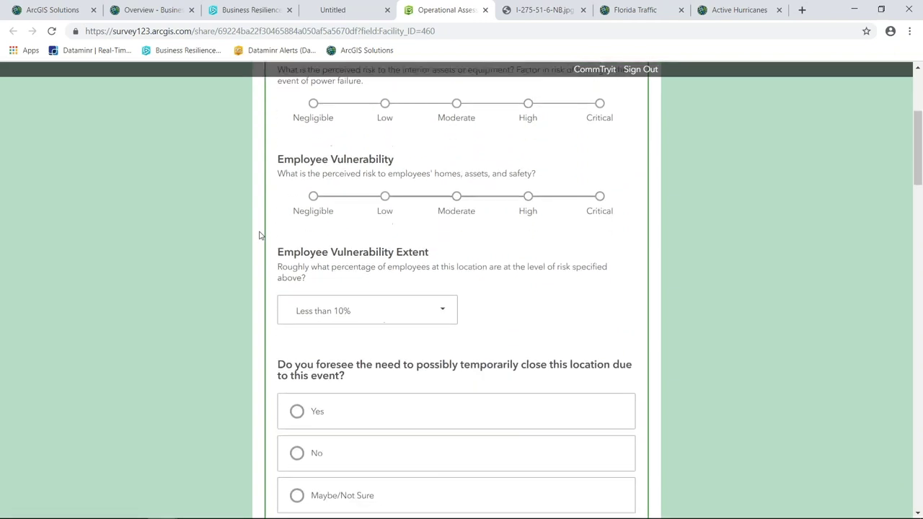
pyautogui.scroll(-5, 260, 235)
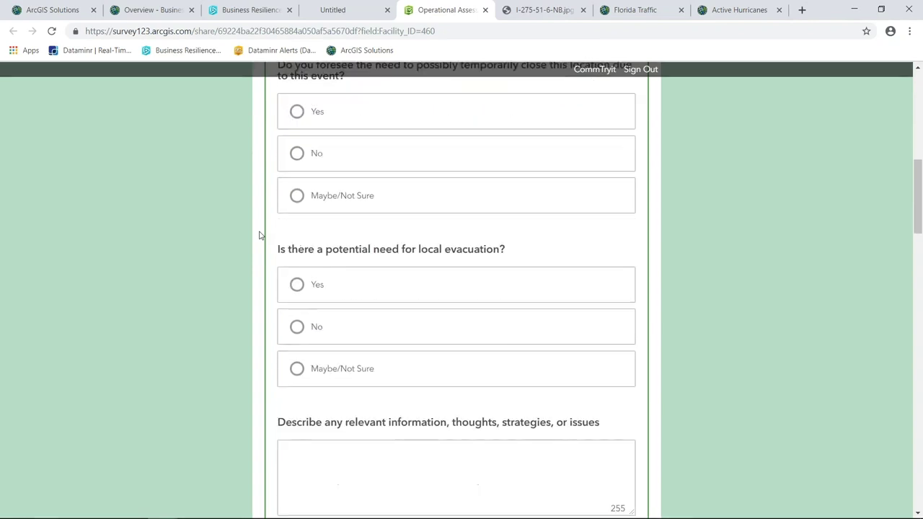
pyautogui.scroll(-10, 260, 235)
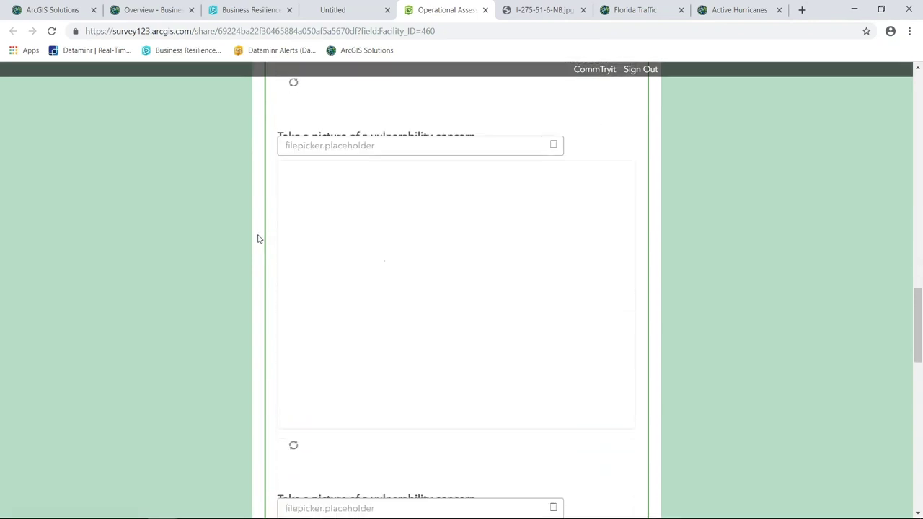
pyautogui.scroll(-2, 256, 249)
pyautogui.click(454, 448)
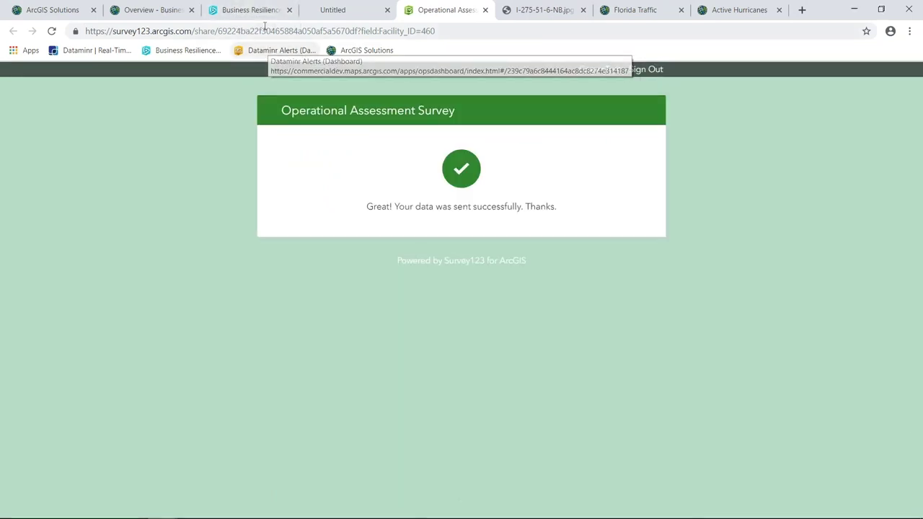
# Step: Return to the Business Resilience app and close the assessment report to reveal the Tampa Bay map
pyautogui.click(263, 10)
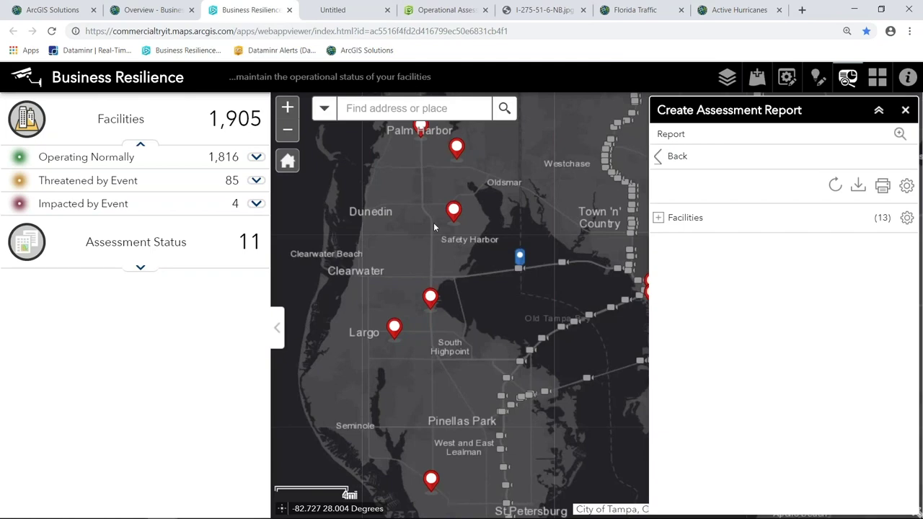
pyautogui.click(906, 111)
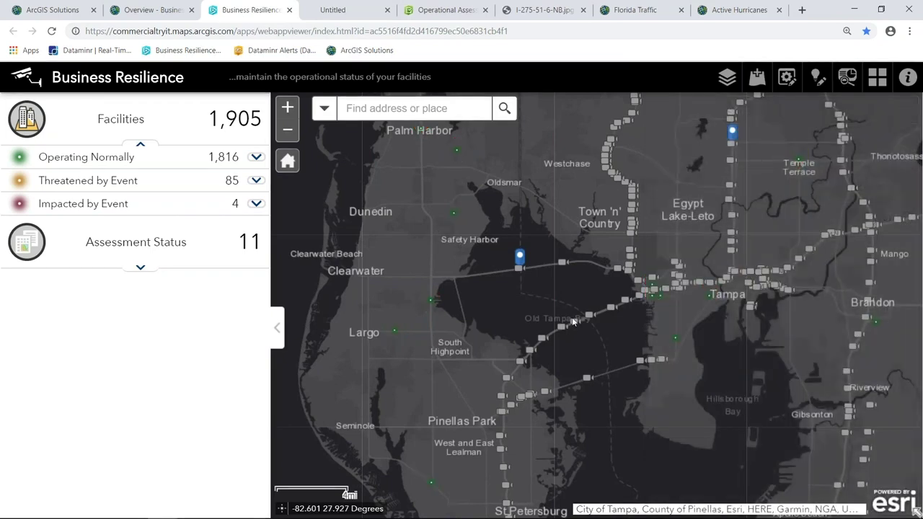
# Step: Expand the Assessment Status categories and inspect the facility details of the open-assessment marker near St Petersburg
pyautogui.scroll(-1, 572, 317)
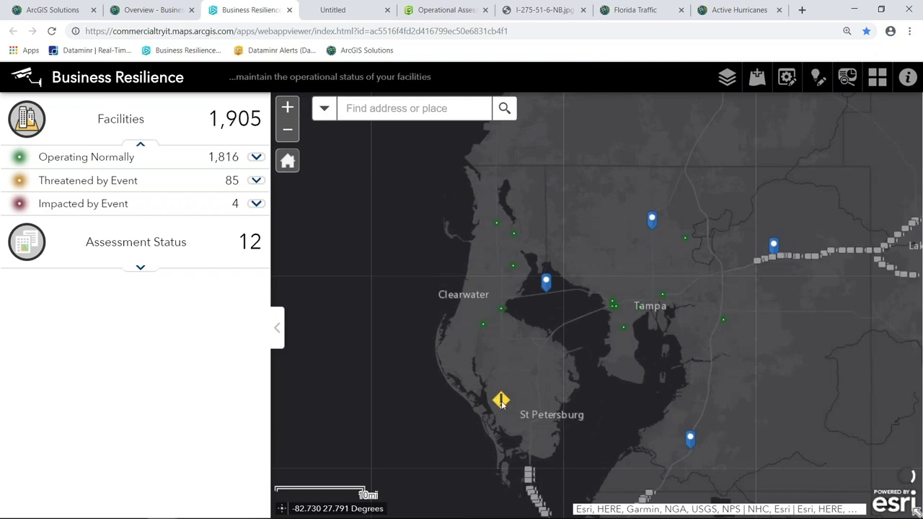
pyautogui.click(192, 263)
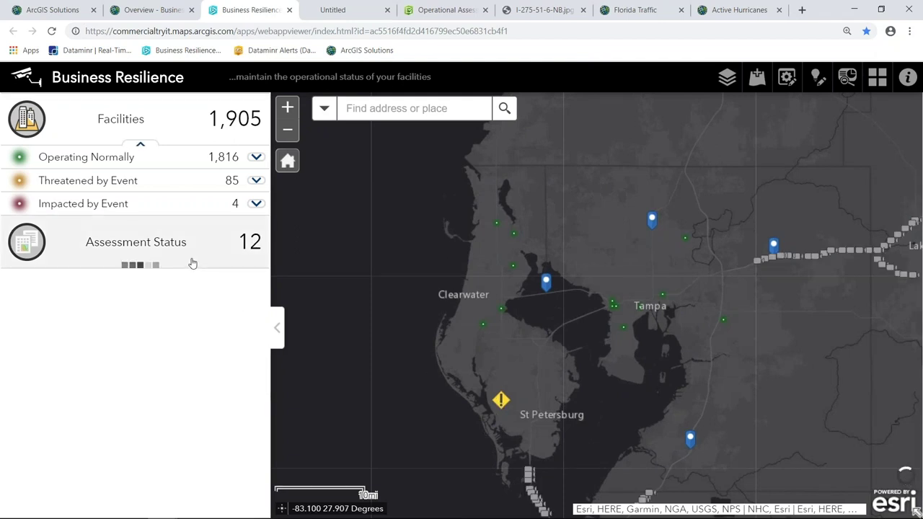
pyautogui.click(502, 401)
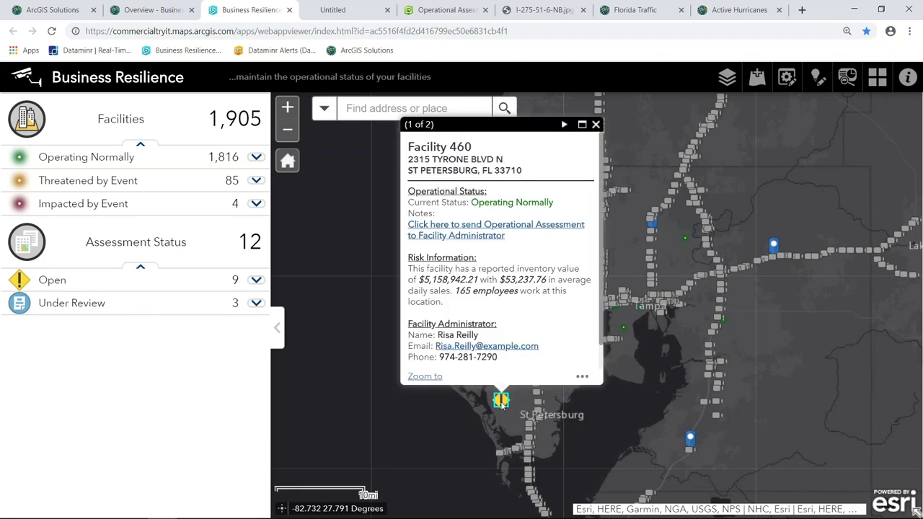
pyautogui.click(581, 378)
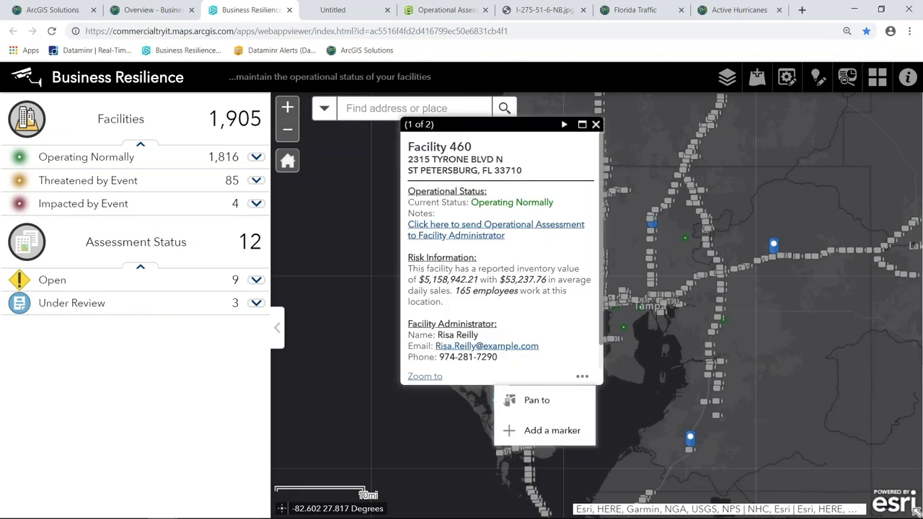
# Step: List the open assessments, view the 5/1/2019, 3:42 PM and 5/10/2019, 8:21 AM records on the map, and close the record's details
pyautogui.click(80, 282)
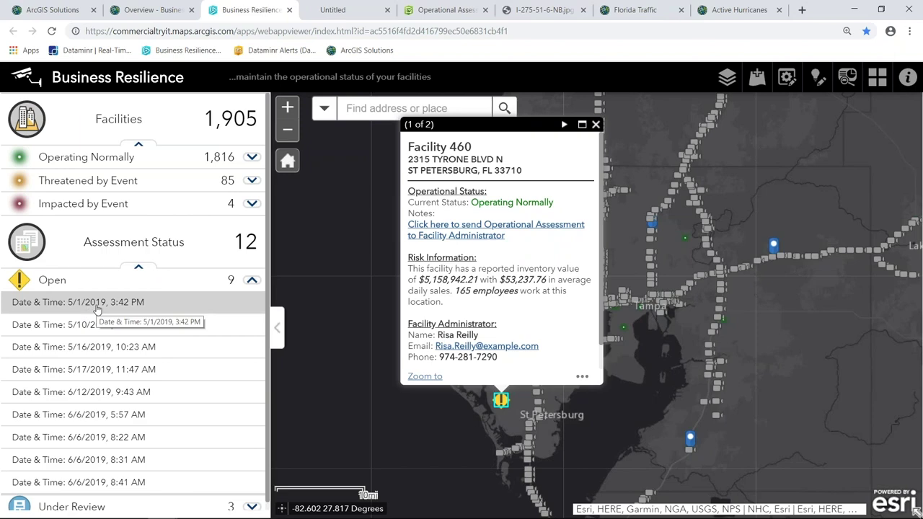
pyautogui.scroll(-1, 139, 466)
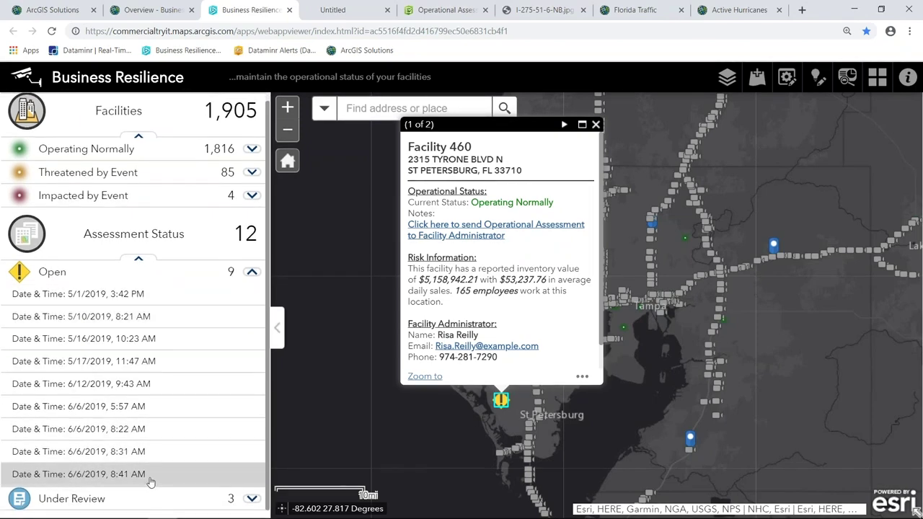
pyautogui.click(150, 482)
pyautogui.click(110, 297)
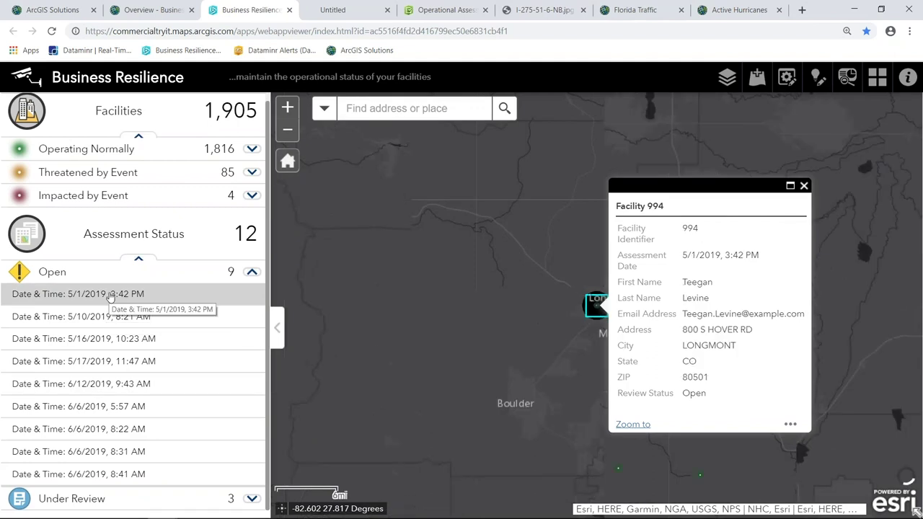
pyautogui.click(194, 327)
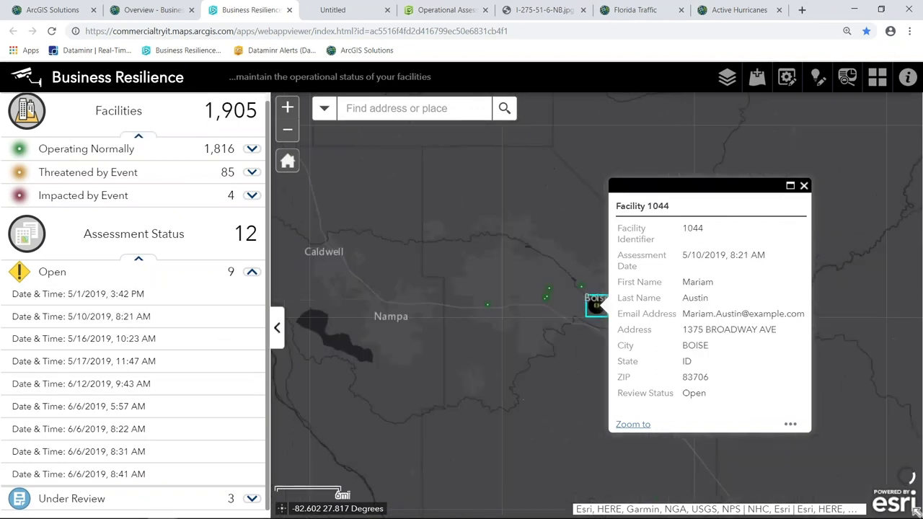
pyautogui.click(408, 318)
pyautogui.scroll(-2, 407, 318)
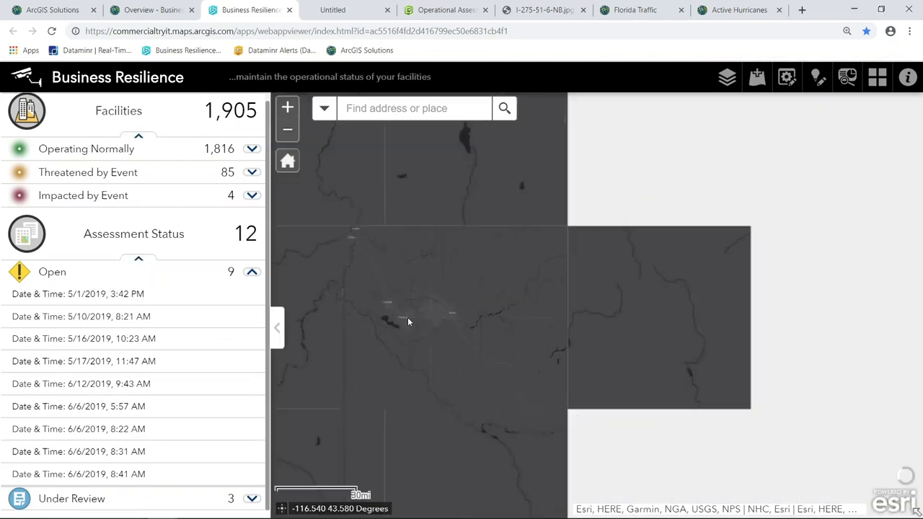
pyautogui.click(407, 317)
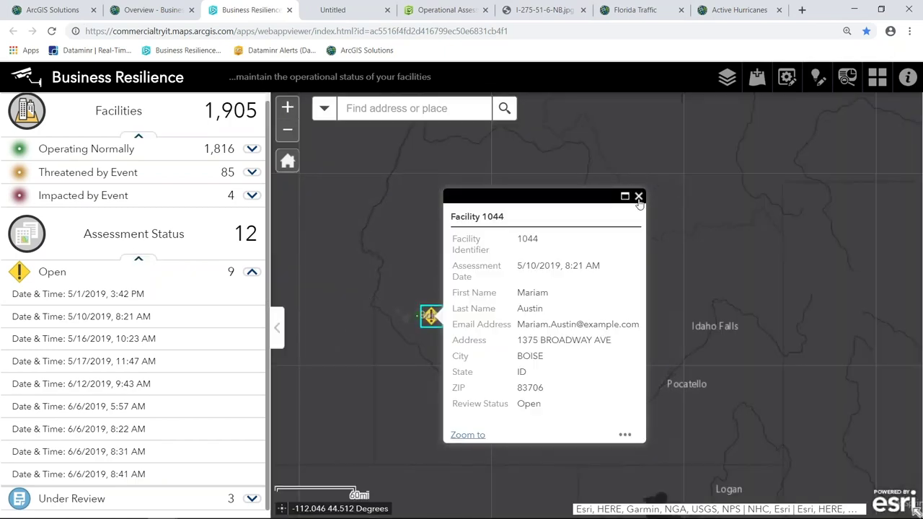
pyautogui.click(639, 196)
# Step: Return the map to Tampa Bay, review both the assessment and facility records at the open-assessment marker near St Petersburg, and close them
pyautogui.moveTo(714, 387); pyautogui.dragTo(571, 228)
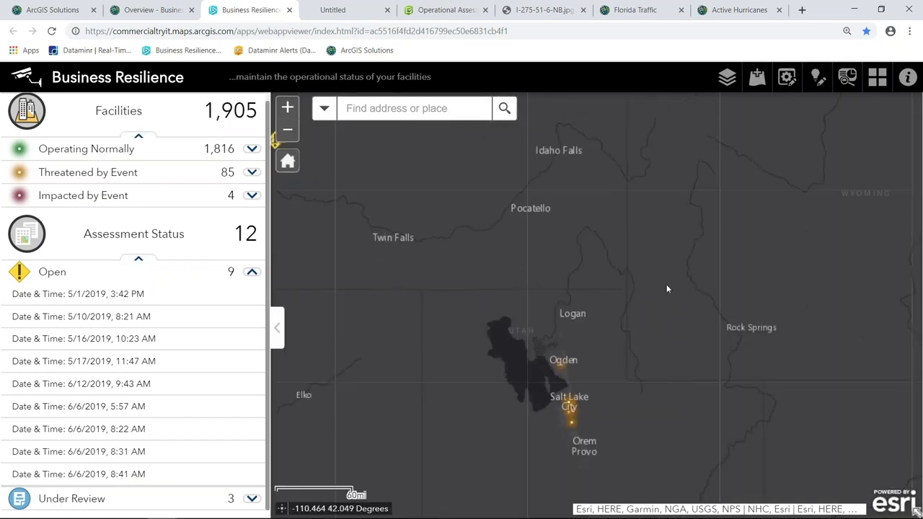
pyautogui.scroll(-3, 666, 284)
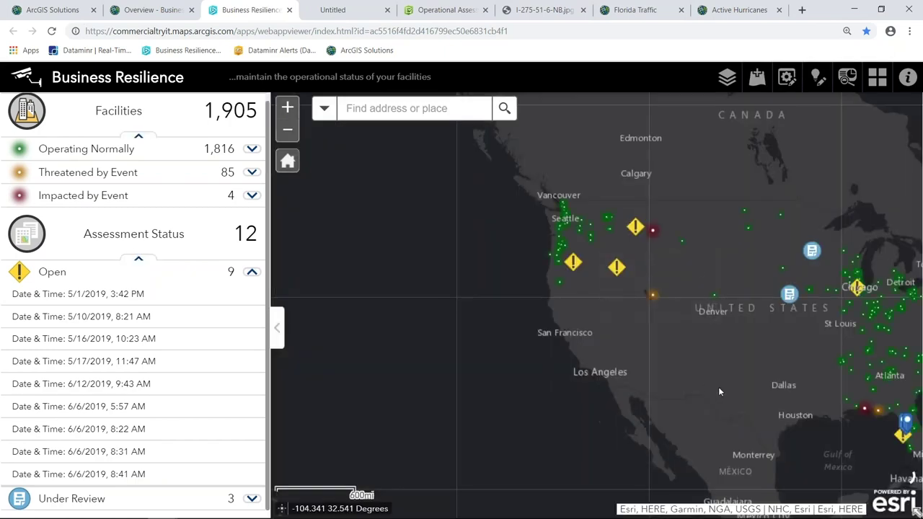
pyautogui.moveTo(718, 387); pyautogui.dragTo(632, 373)
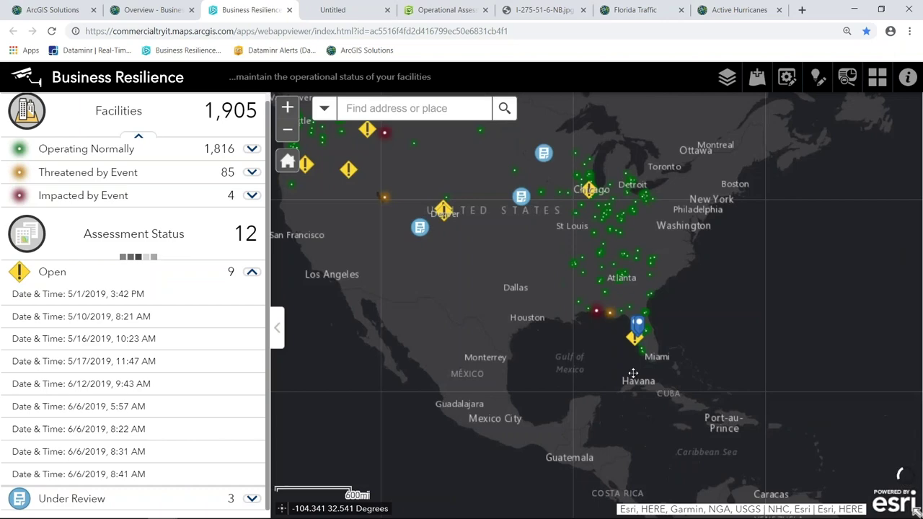
pyautogui.moveTo(610, 292); pyautogui.dragTo(683, 372)
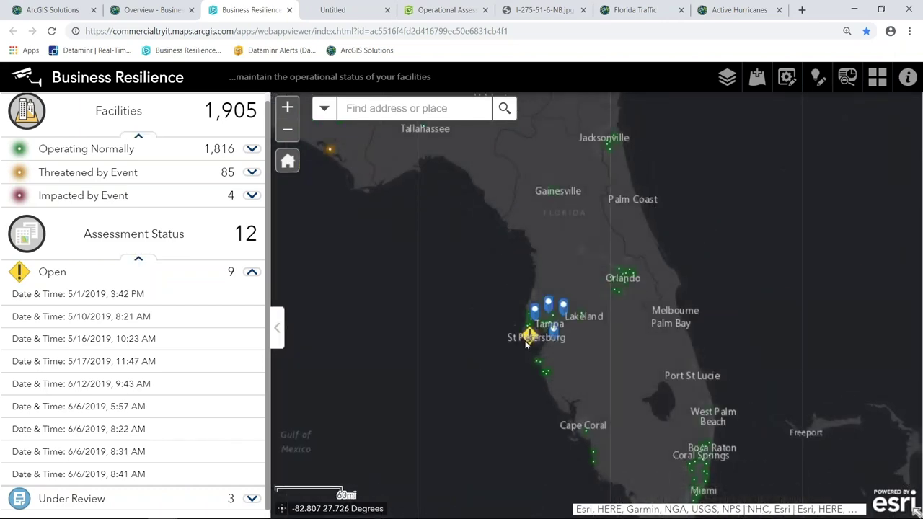
pyautogui.scroll(2, 525, 338)
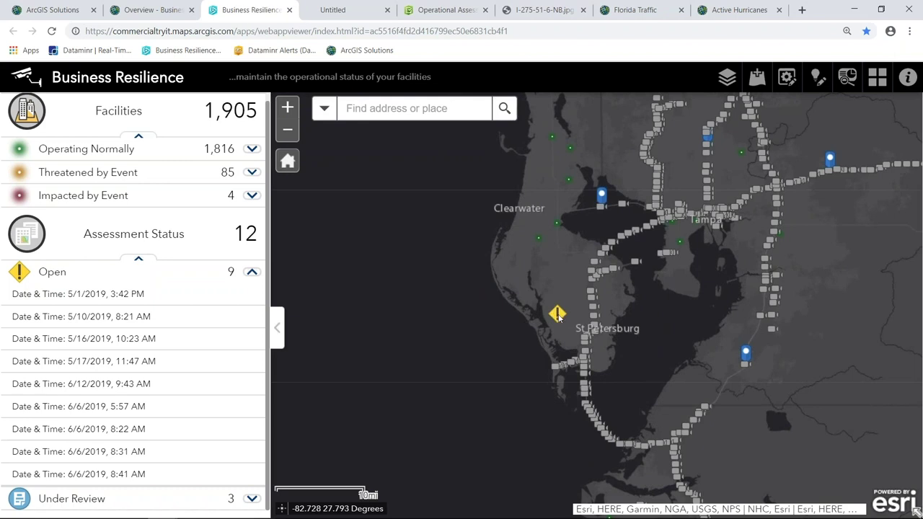
pyautogui.click(559, 318)
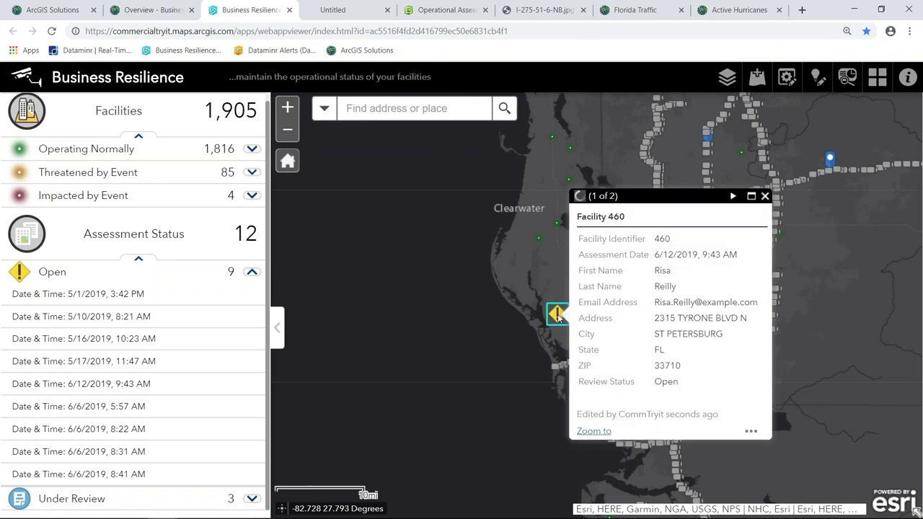
pyautogui.click(733, 197)
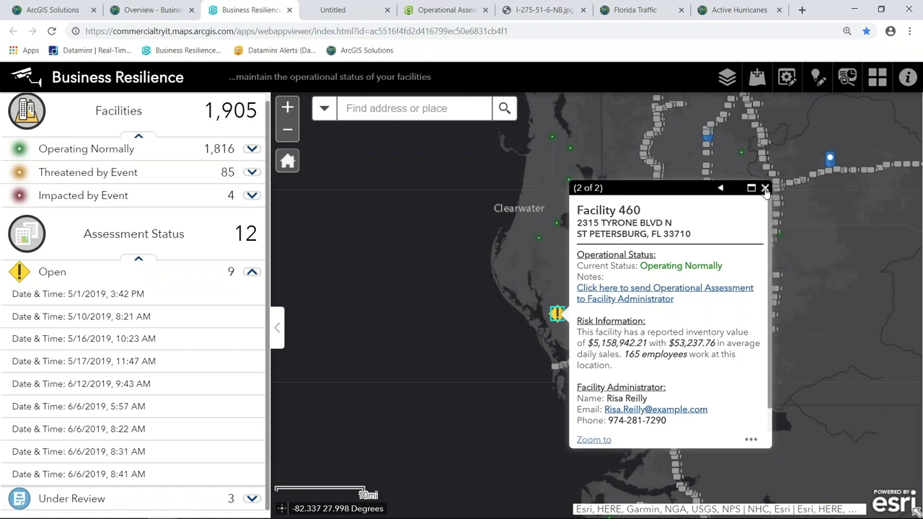
pyautogui.click(765, 189)
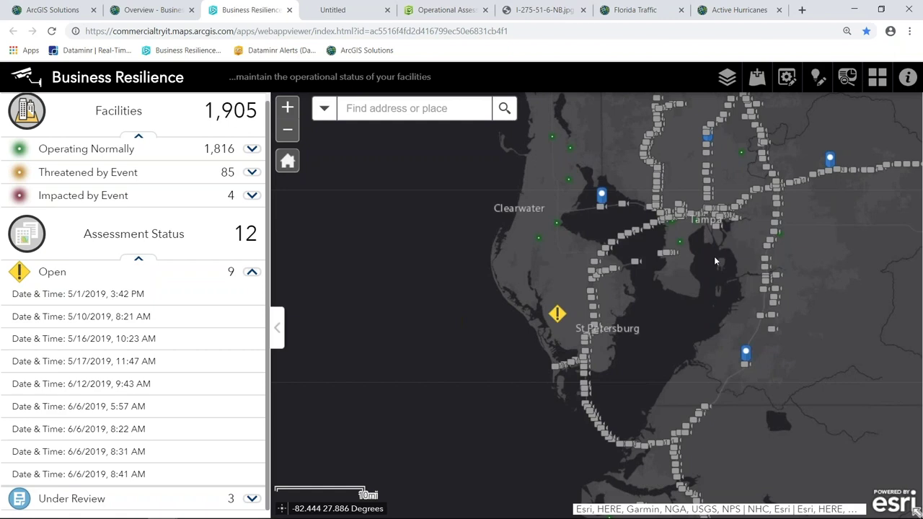